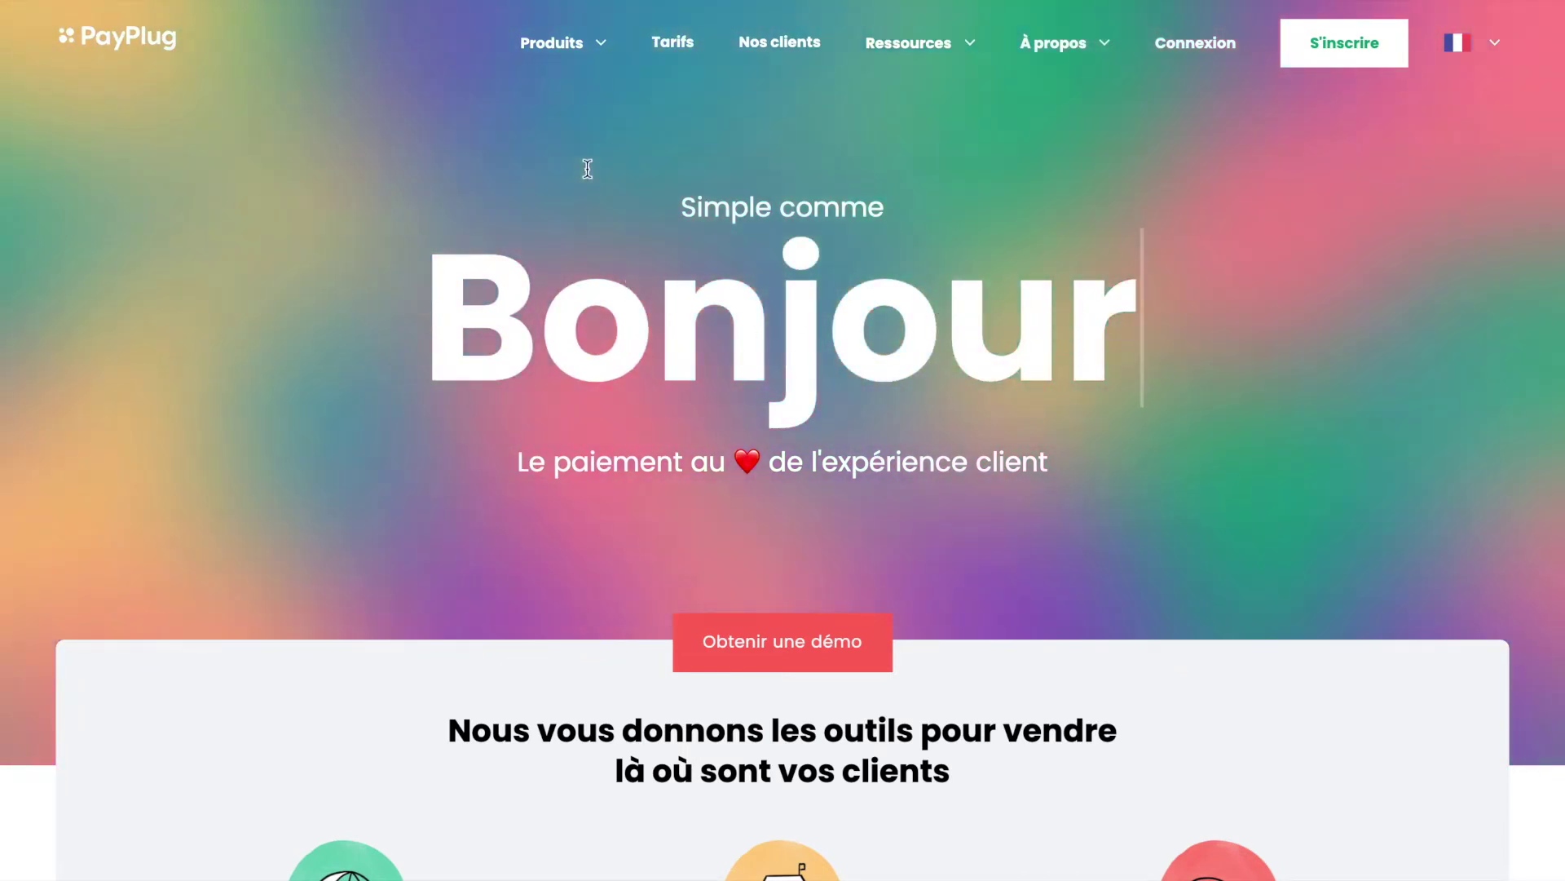
Step: Go to Tarifs under the Produits menu and compare the Starter, Pro and Premium plan fees
mouse_move(570, 49)
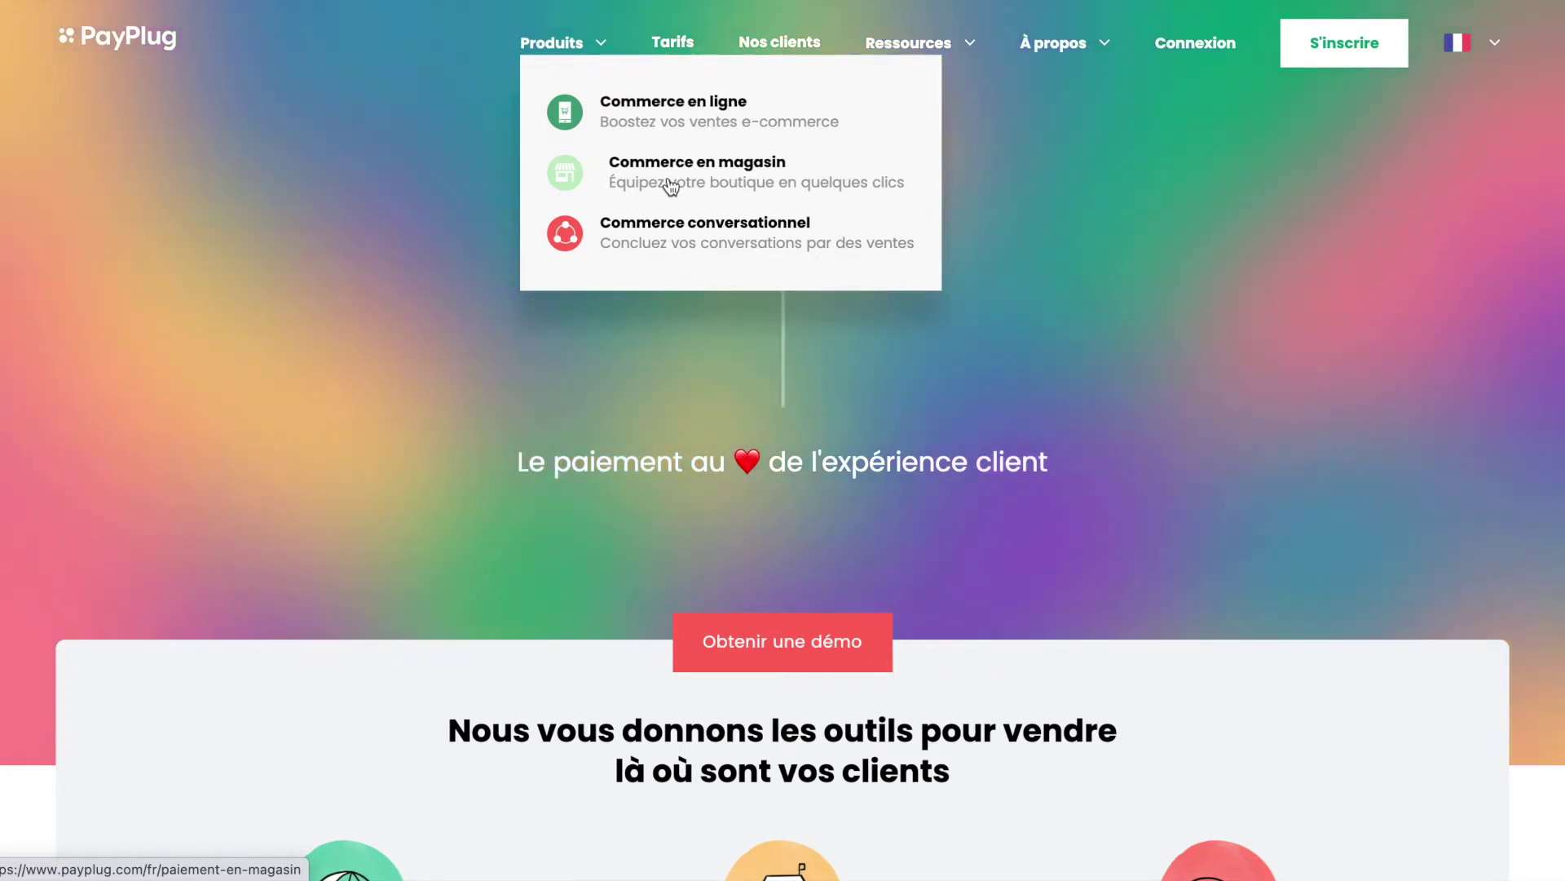
click(674, 45)
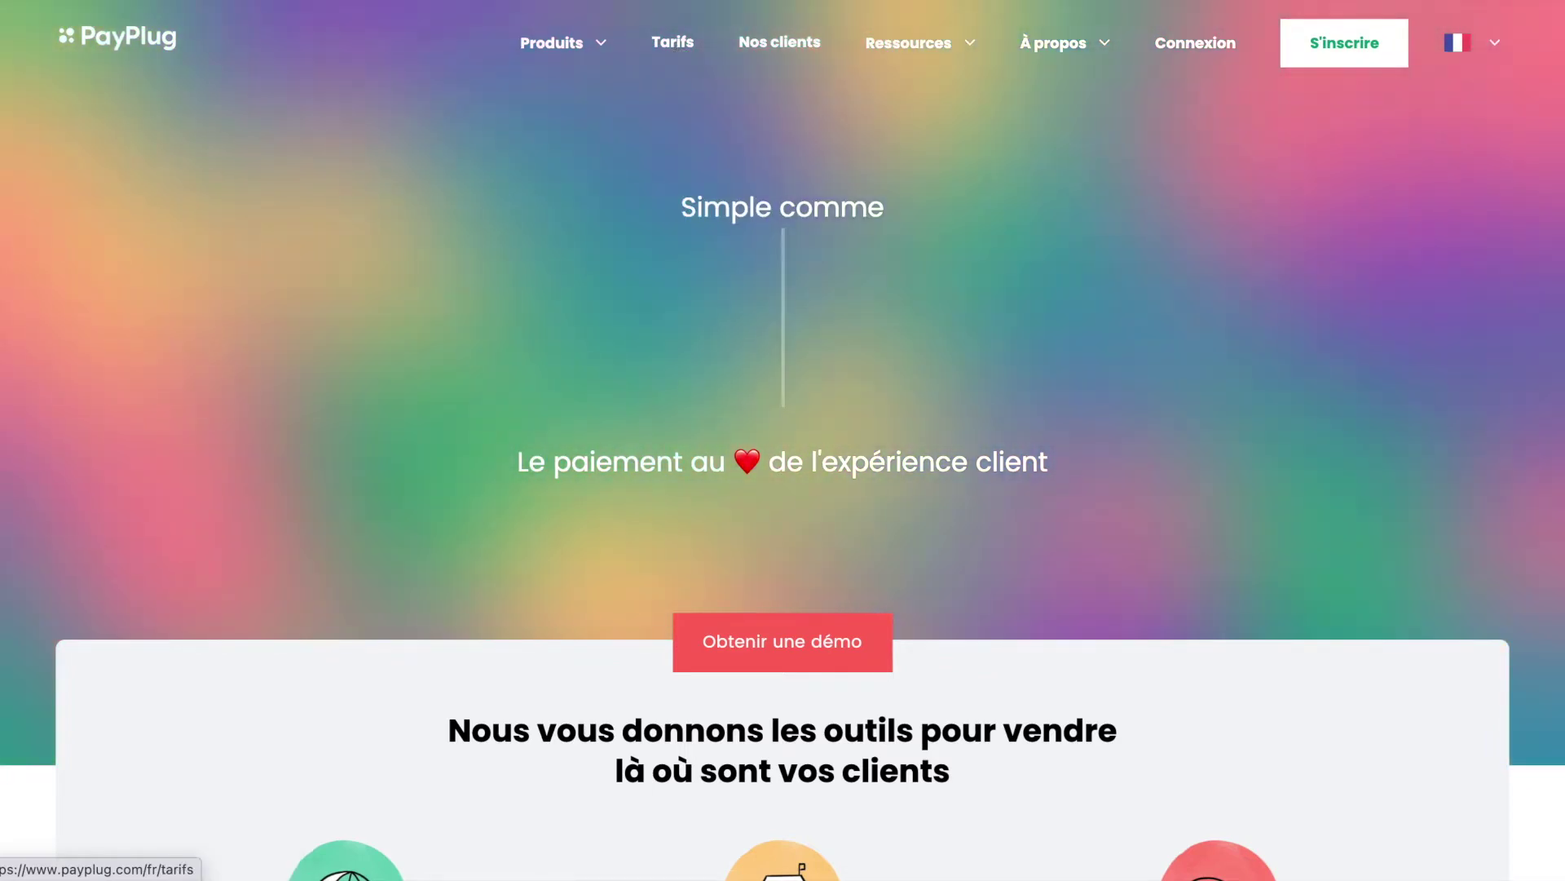
scroll(742, 526, down, 3)
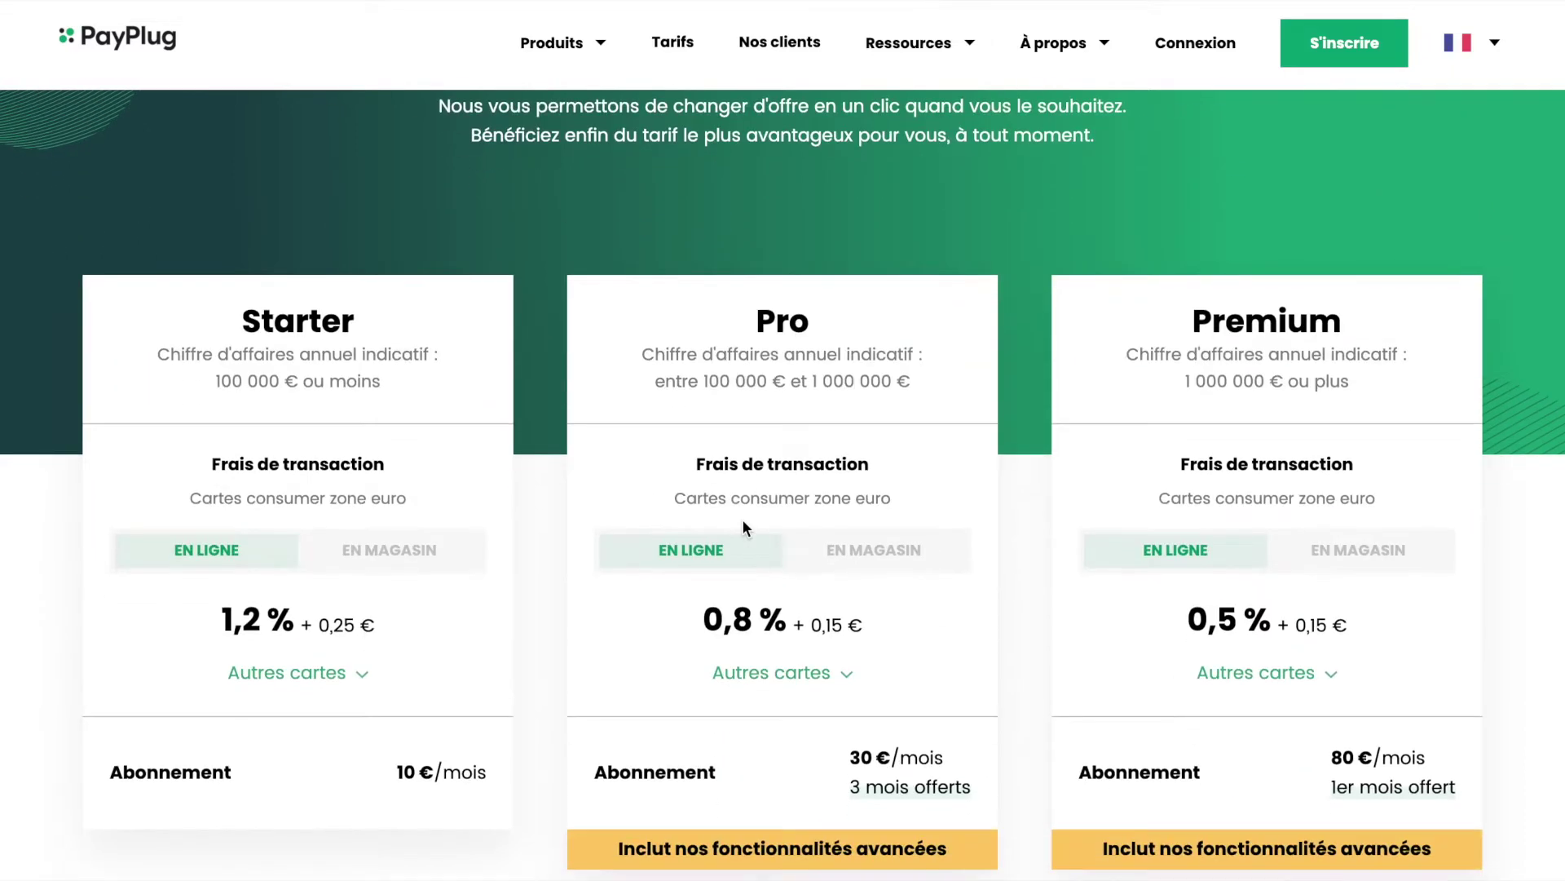
scroll(744, 527, down, 1)
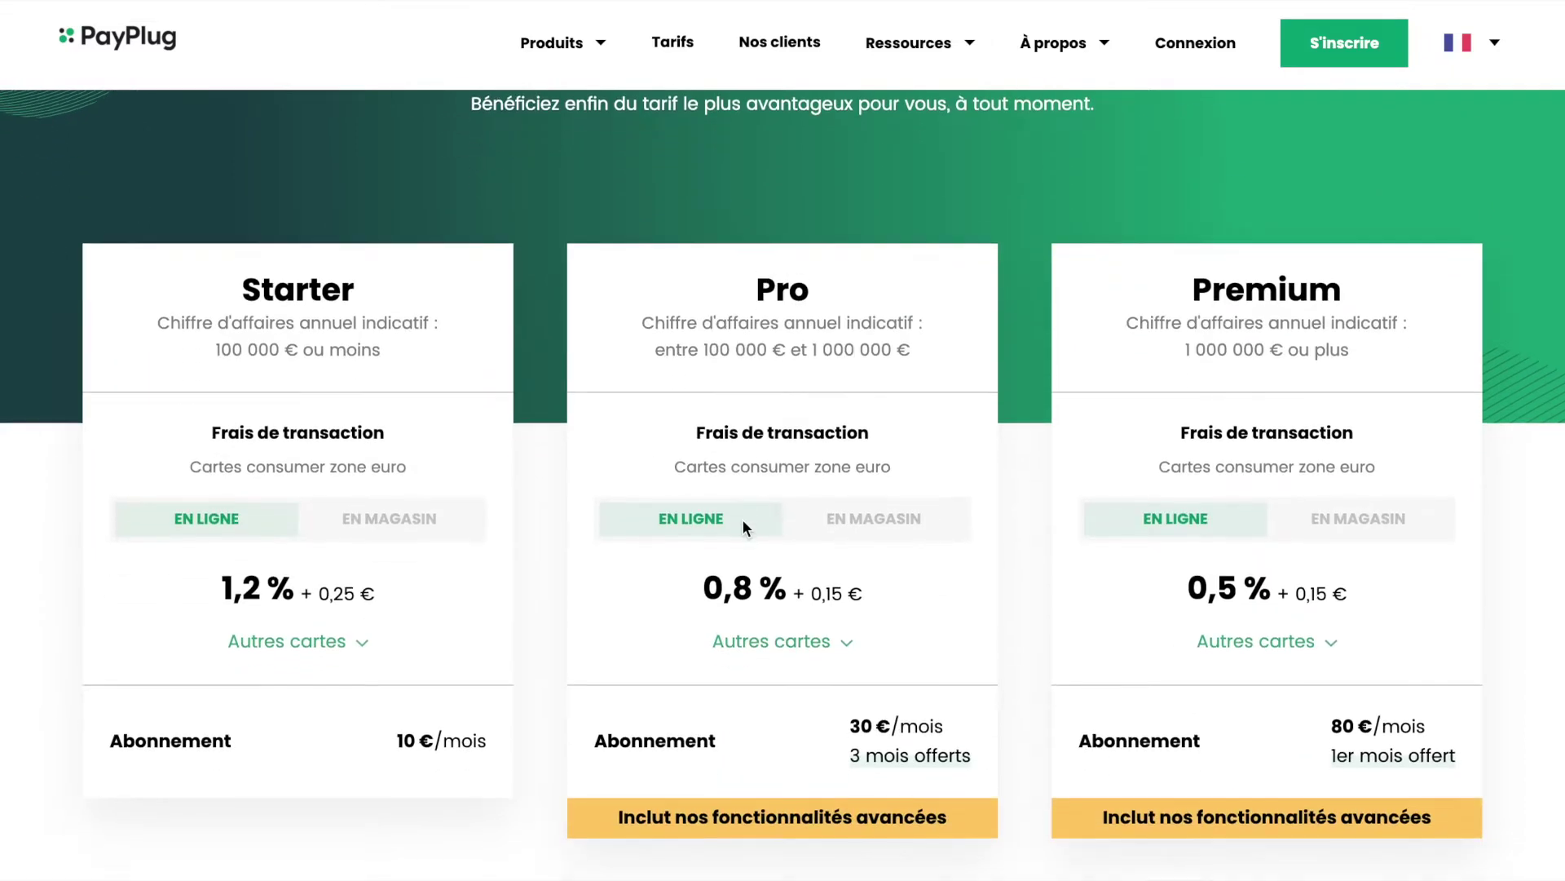
scroll(743, 526, down, 1)
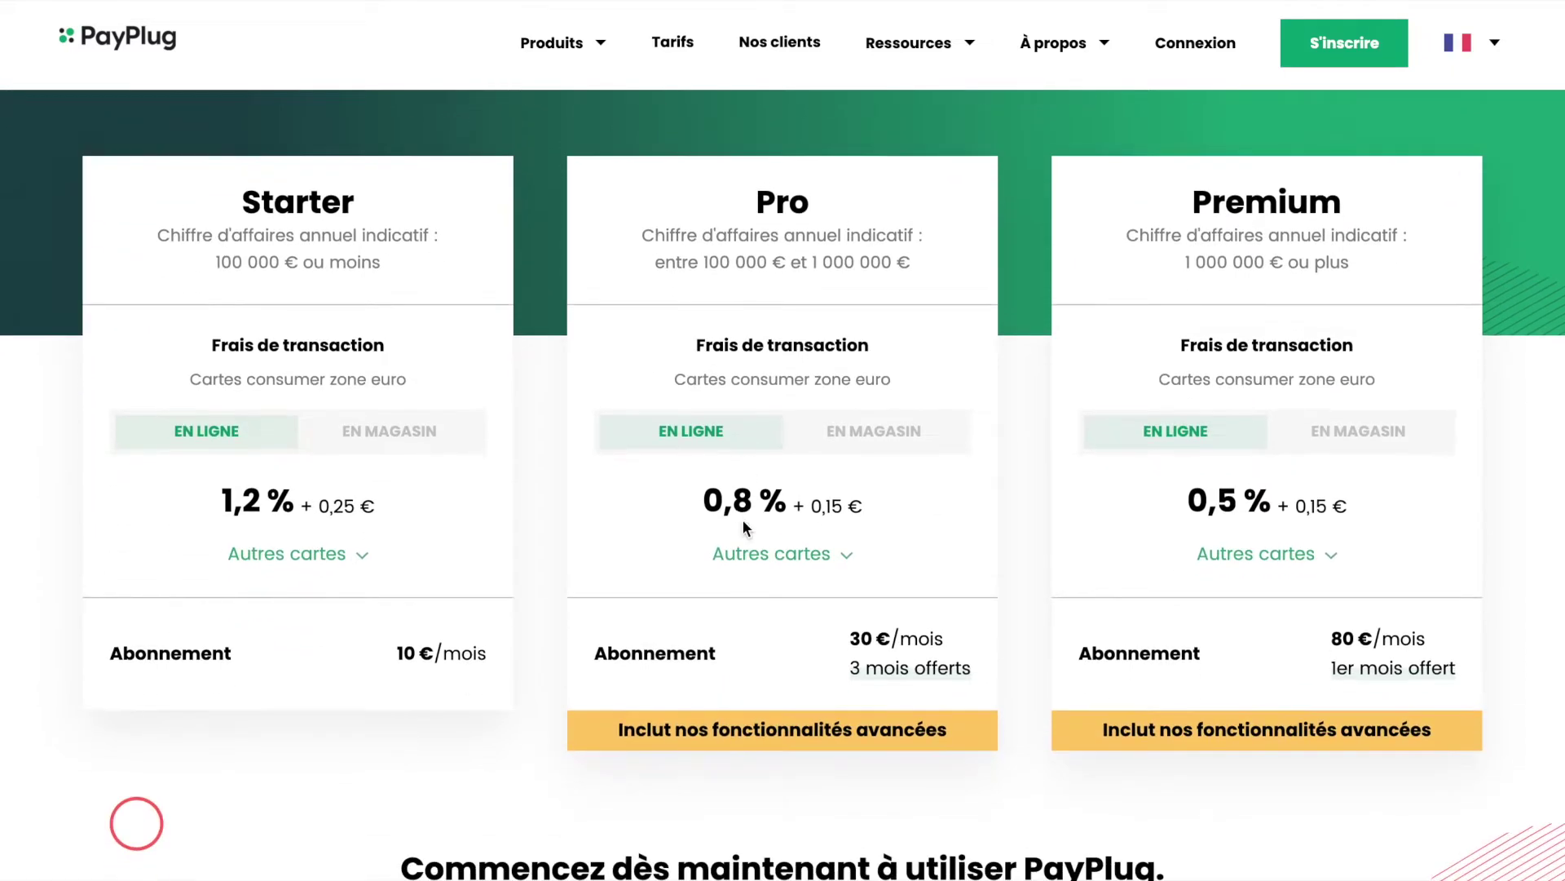
scroll(743, 520, down, 1)
scroll(741, 519, up, 2)
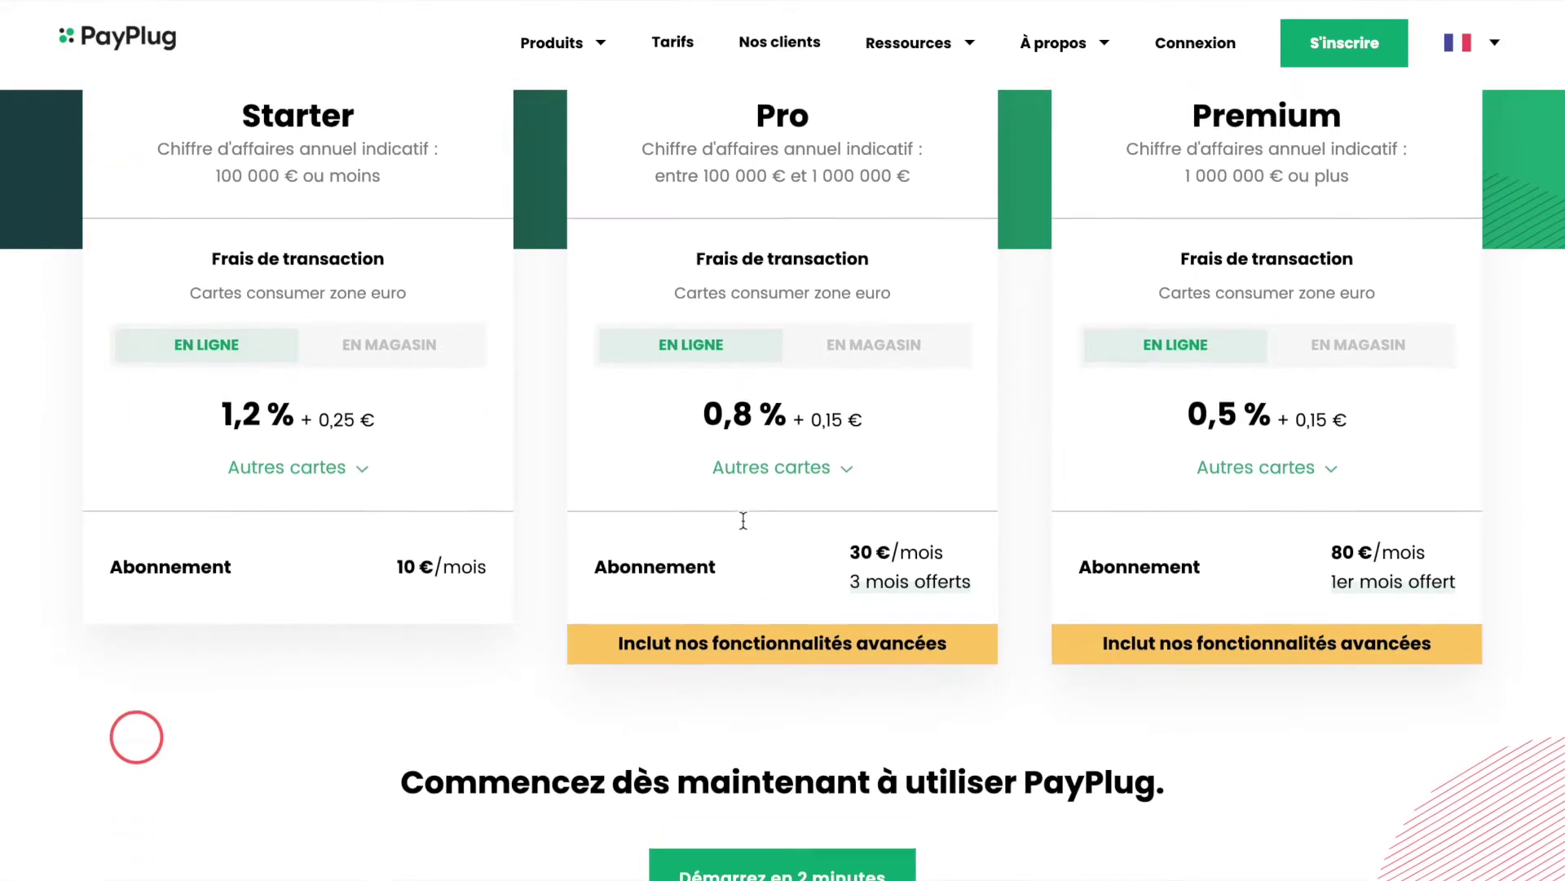
scroll(732, 483, up, 3)
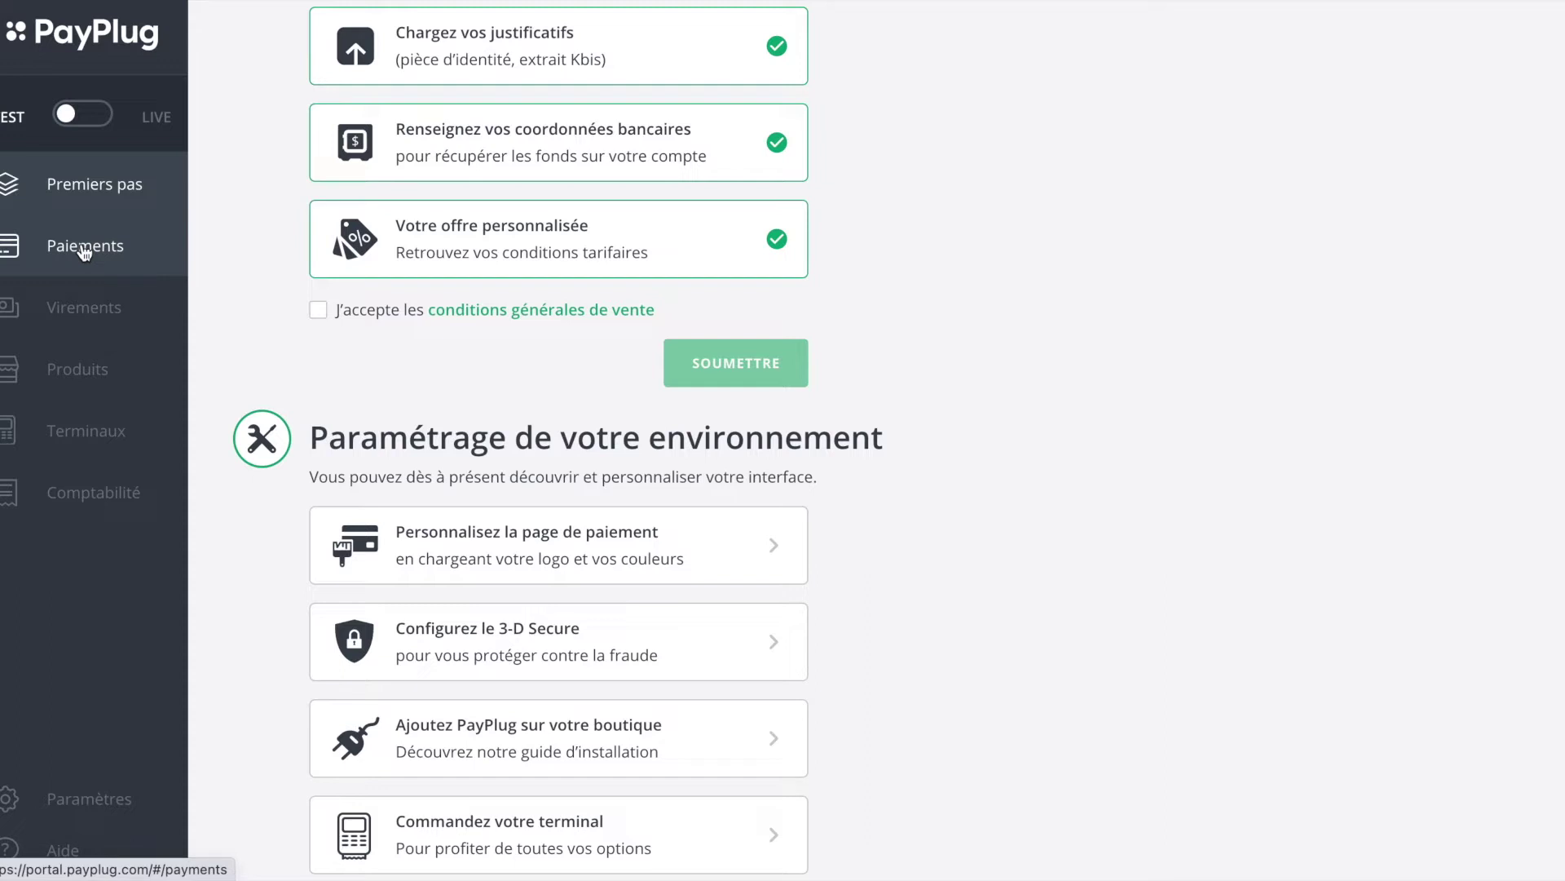
Step: Start a new 10 € payment request addressed to the contact's e-mail address
click(85, 246)
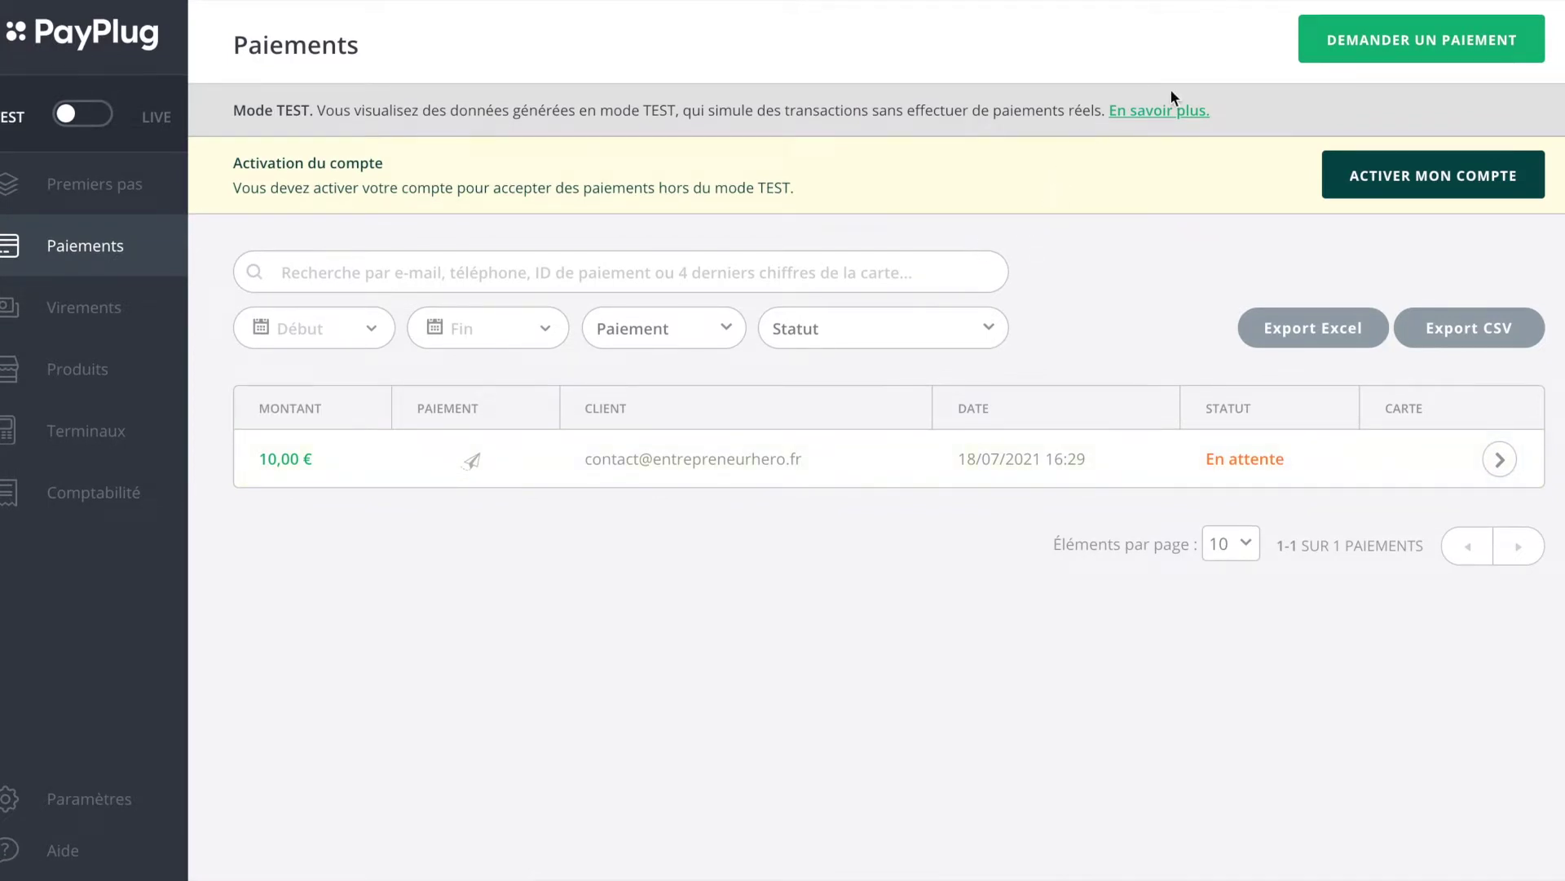
click(1388, 45)
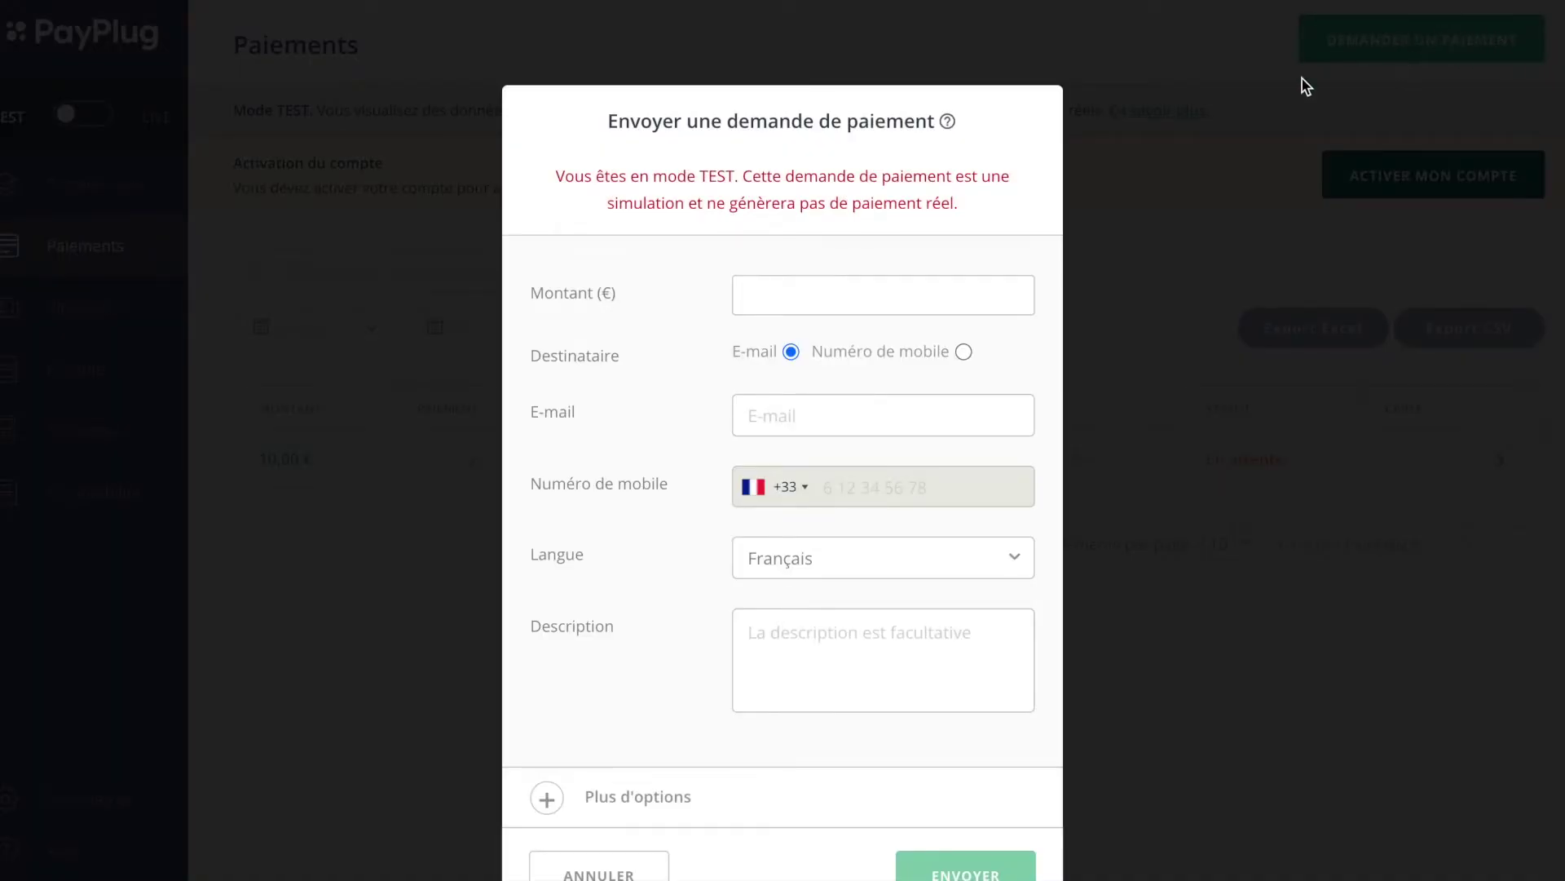
click(822, 291)
text(10)
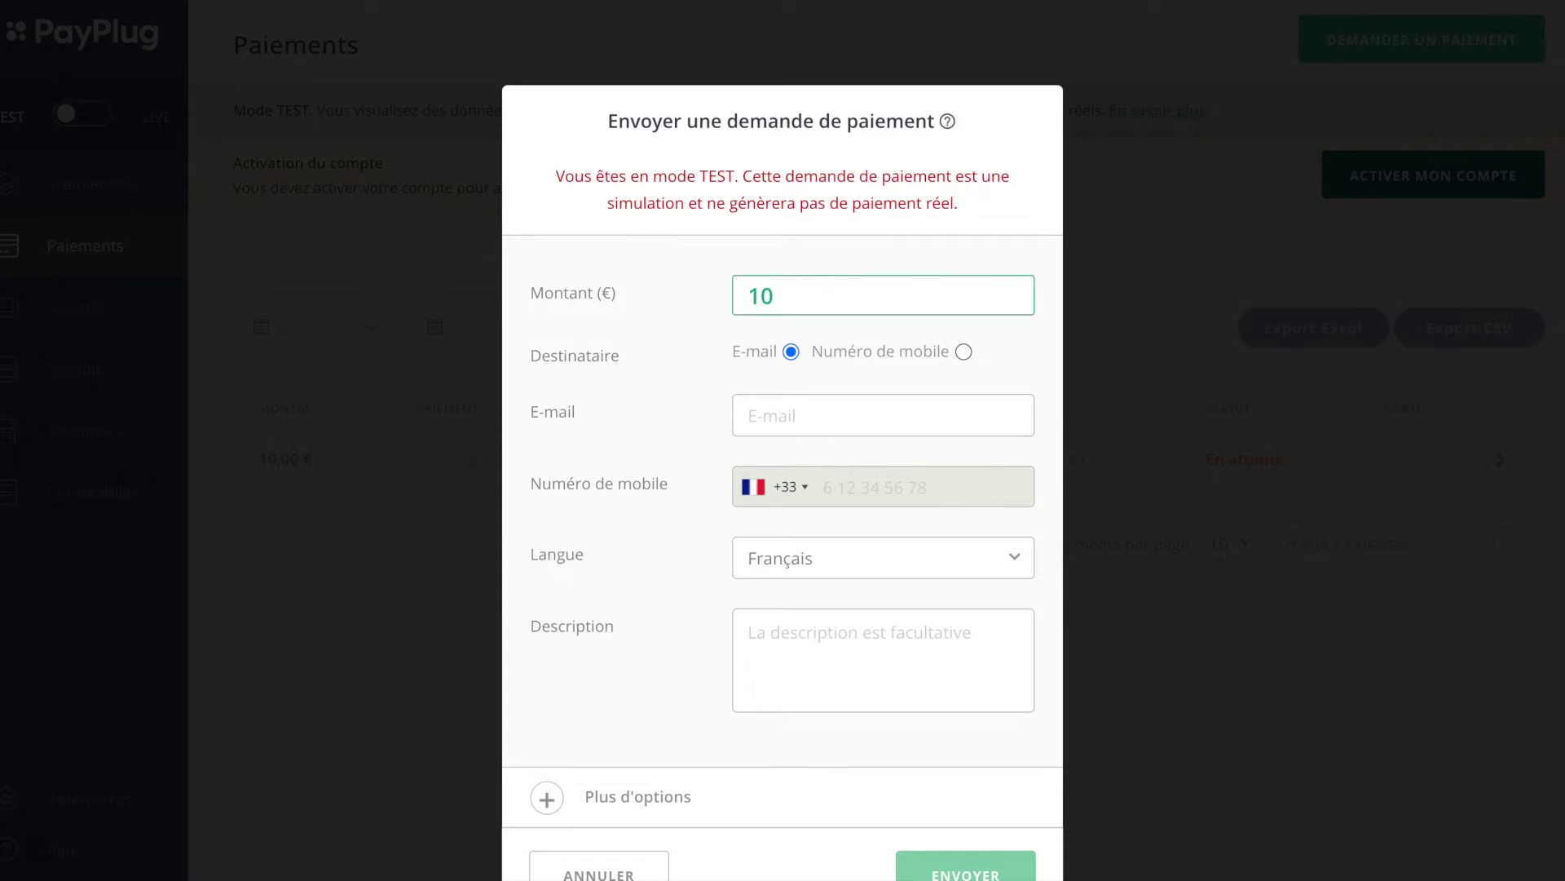
click(832, 402)
Step: Add the description 'Première demande' to the request and send it
click(800, 632)
scroll(804, 650, down, 1)
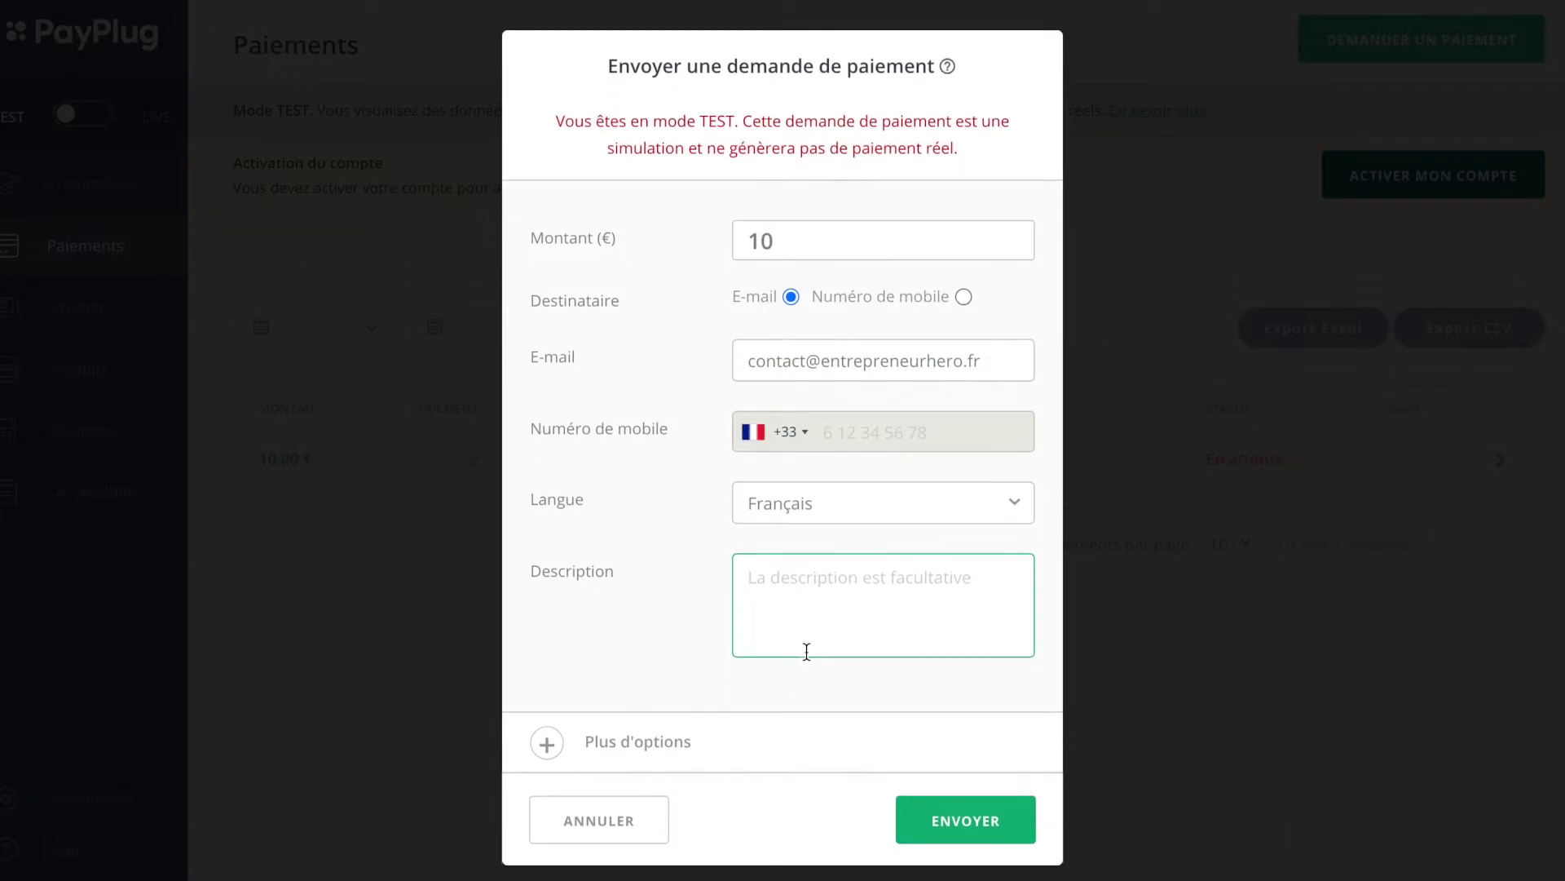
text(Première demande)
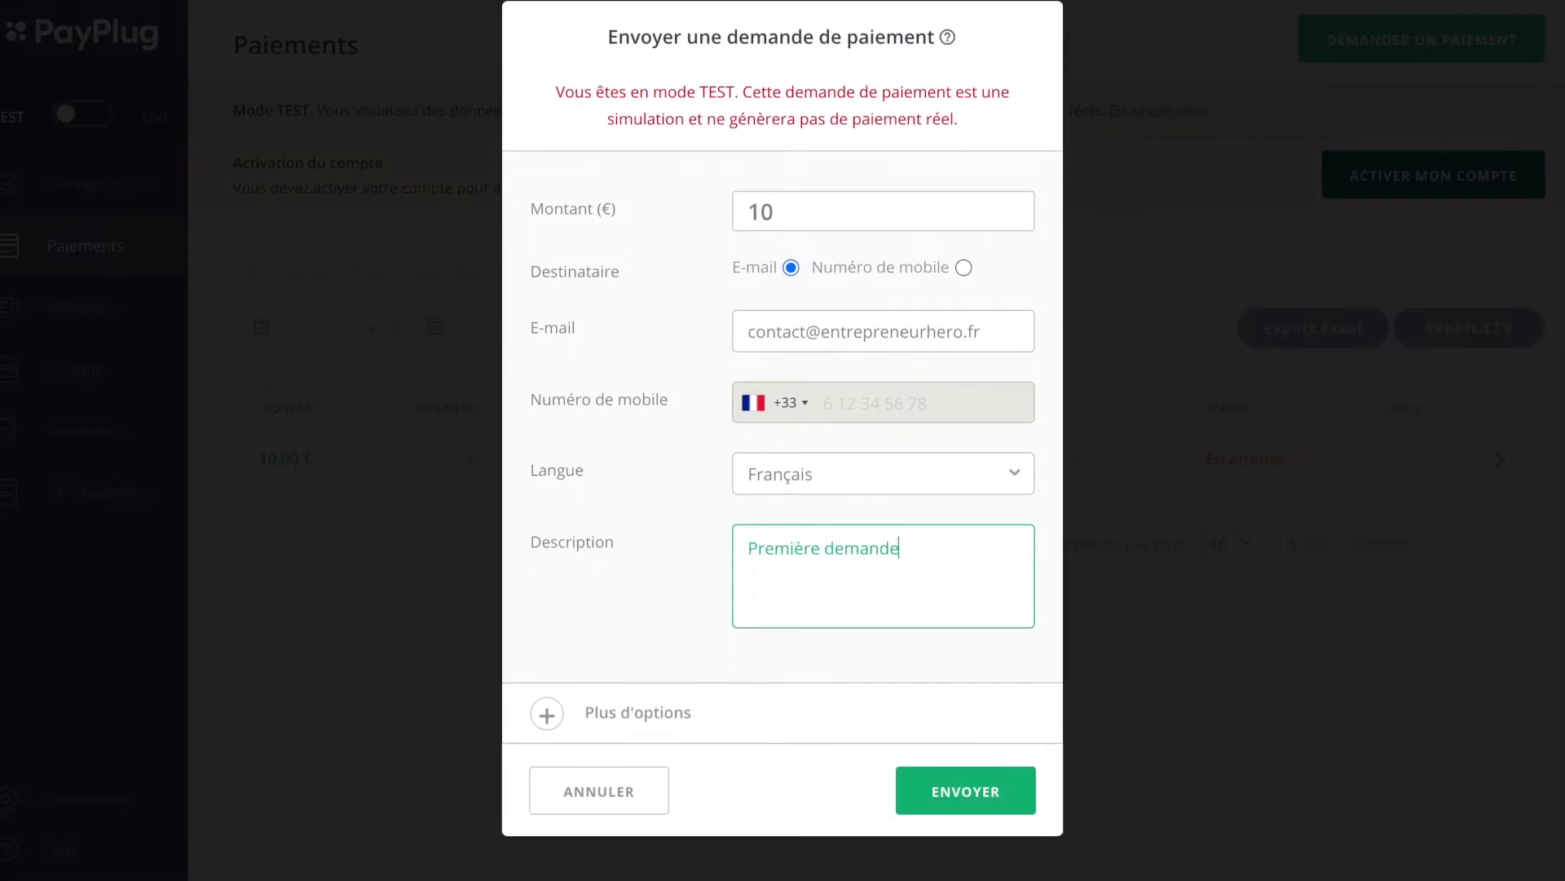
click(960, 800)
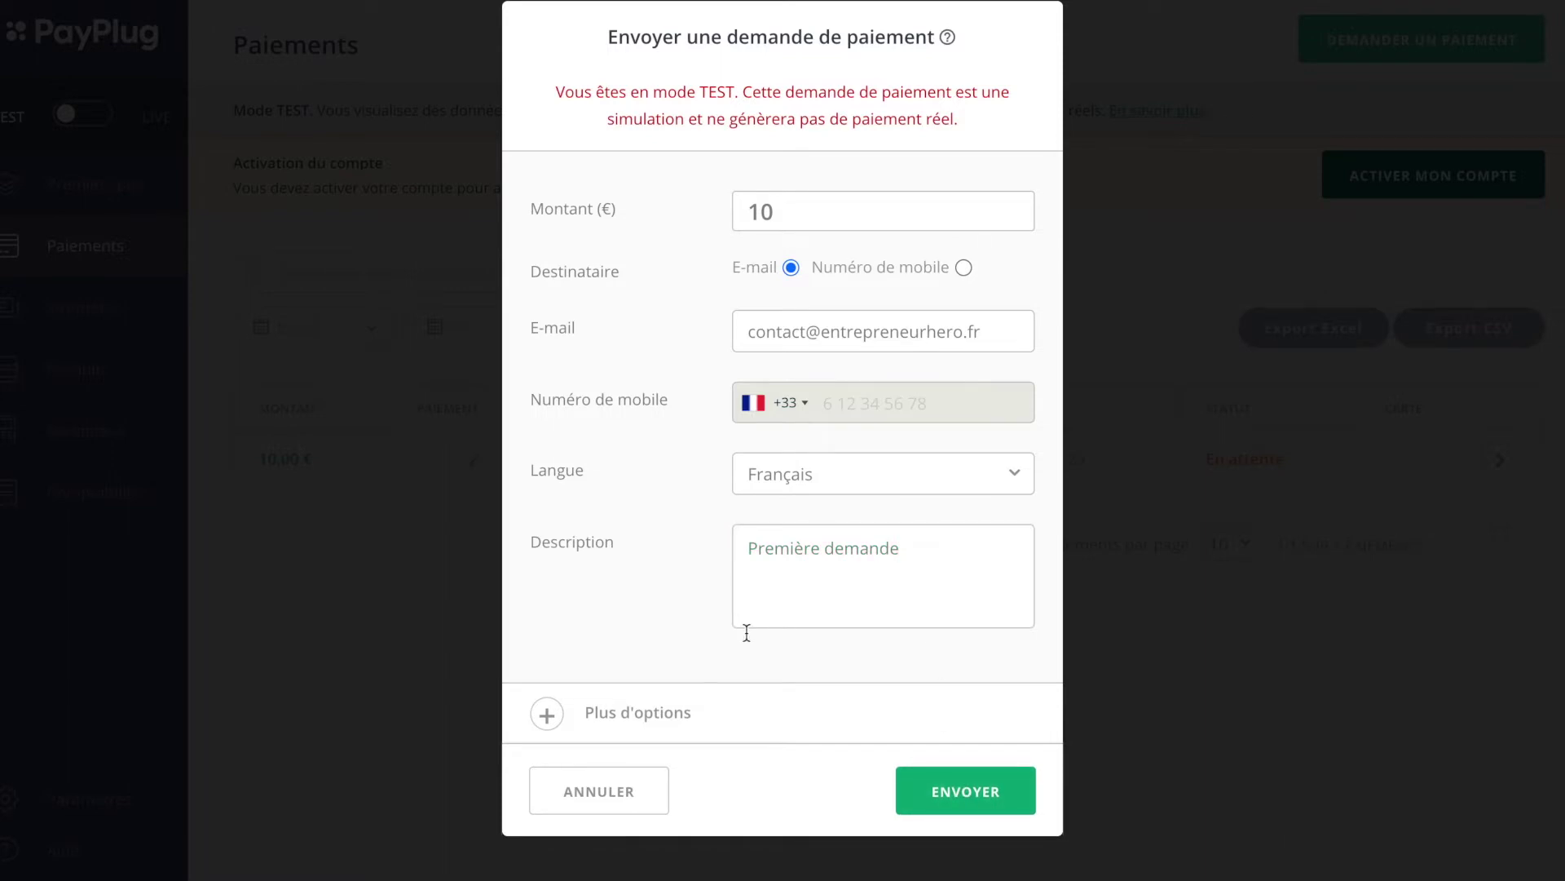
click(580, 713)
scroll(584, 712, down, 1)
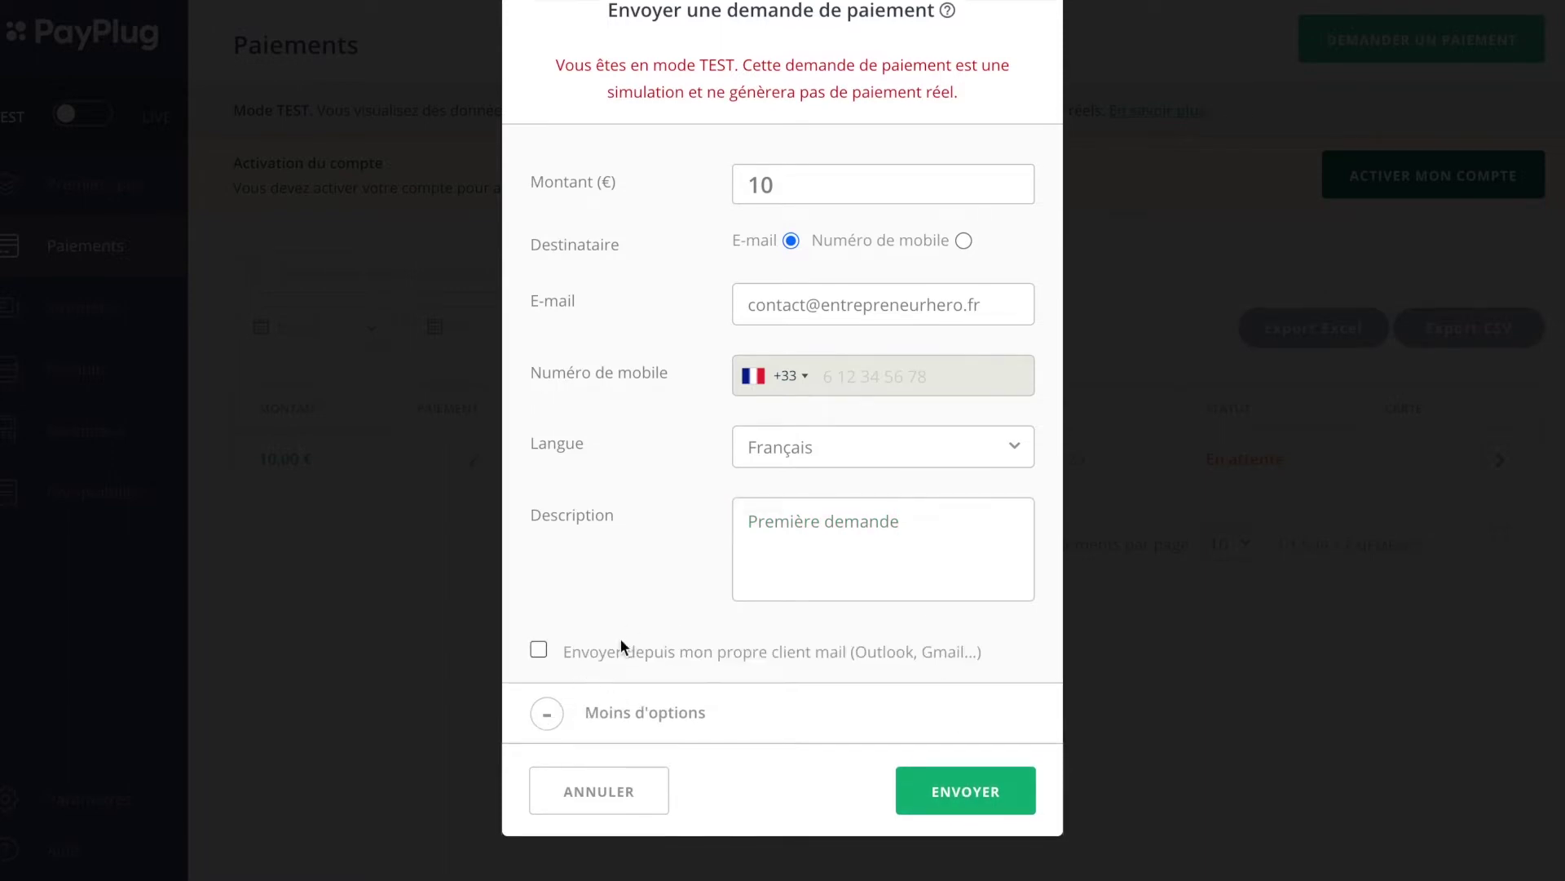
scroll(639, 590, up, 2)
scroll(639, 590, down, 2)
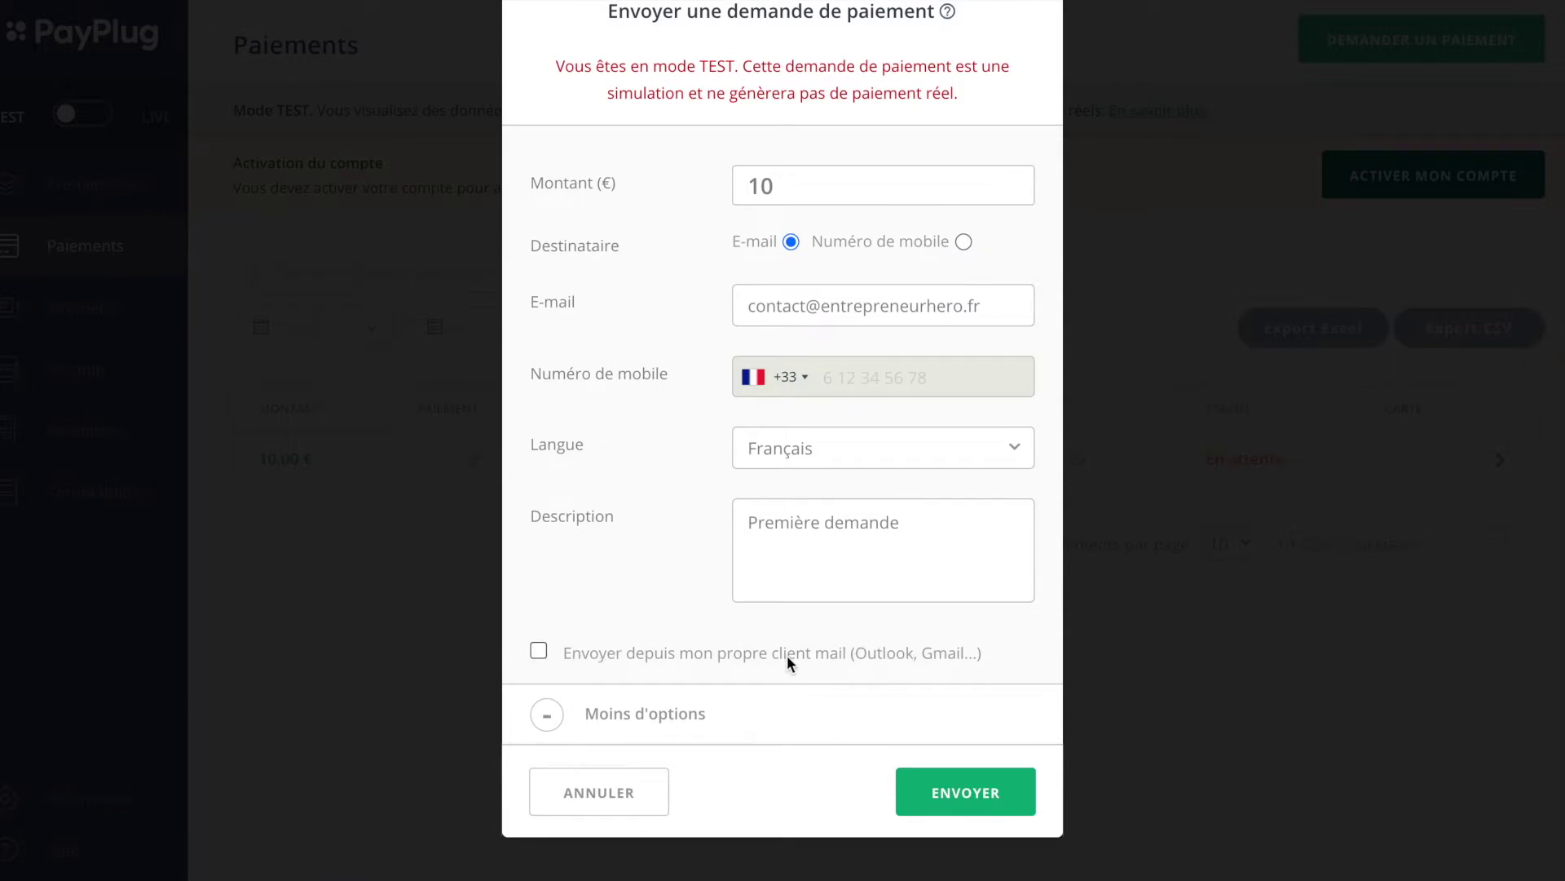
scroll(692, 660, up, 2)
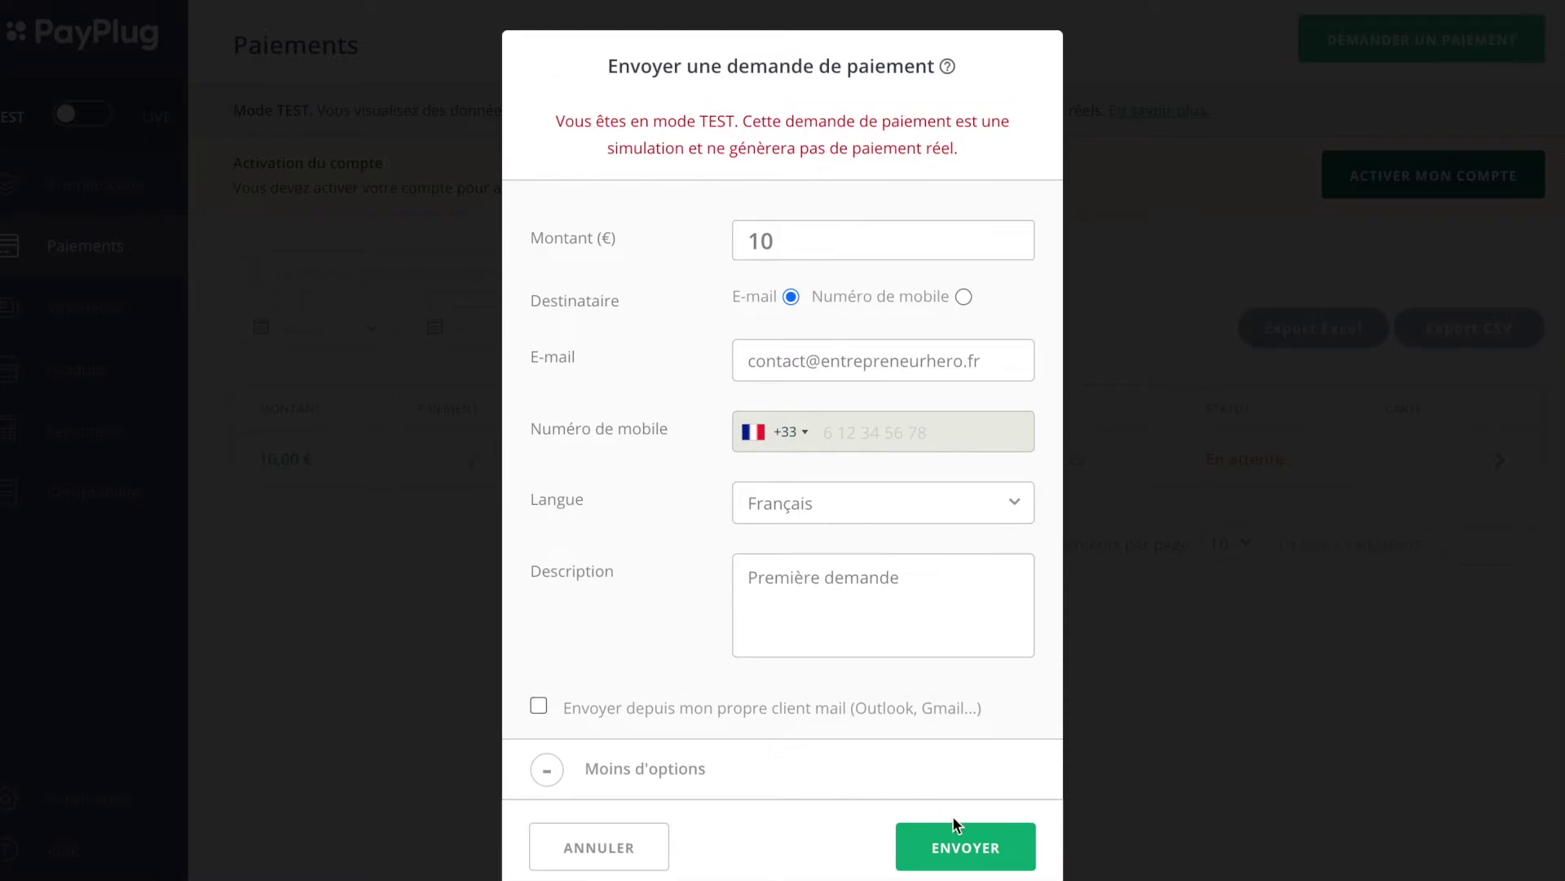
click(958, 845)
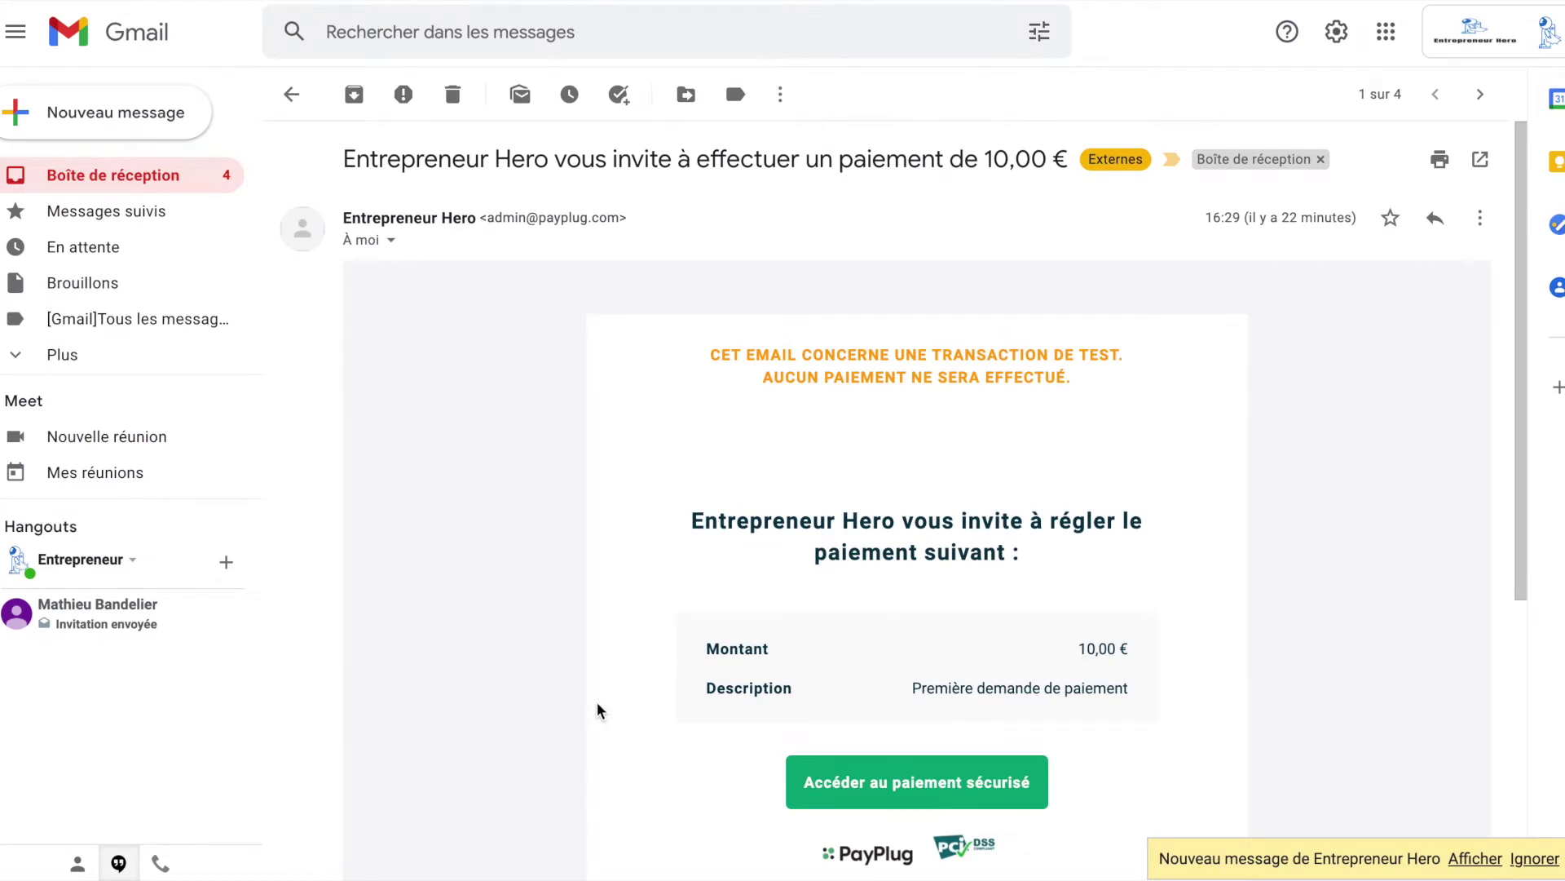
Step: Scroll the PayPlug e-mail's payment details and follow 'Accéder au paiement sécurisé'
scroll(598, 710, down, 2)
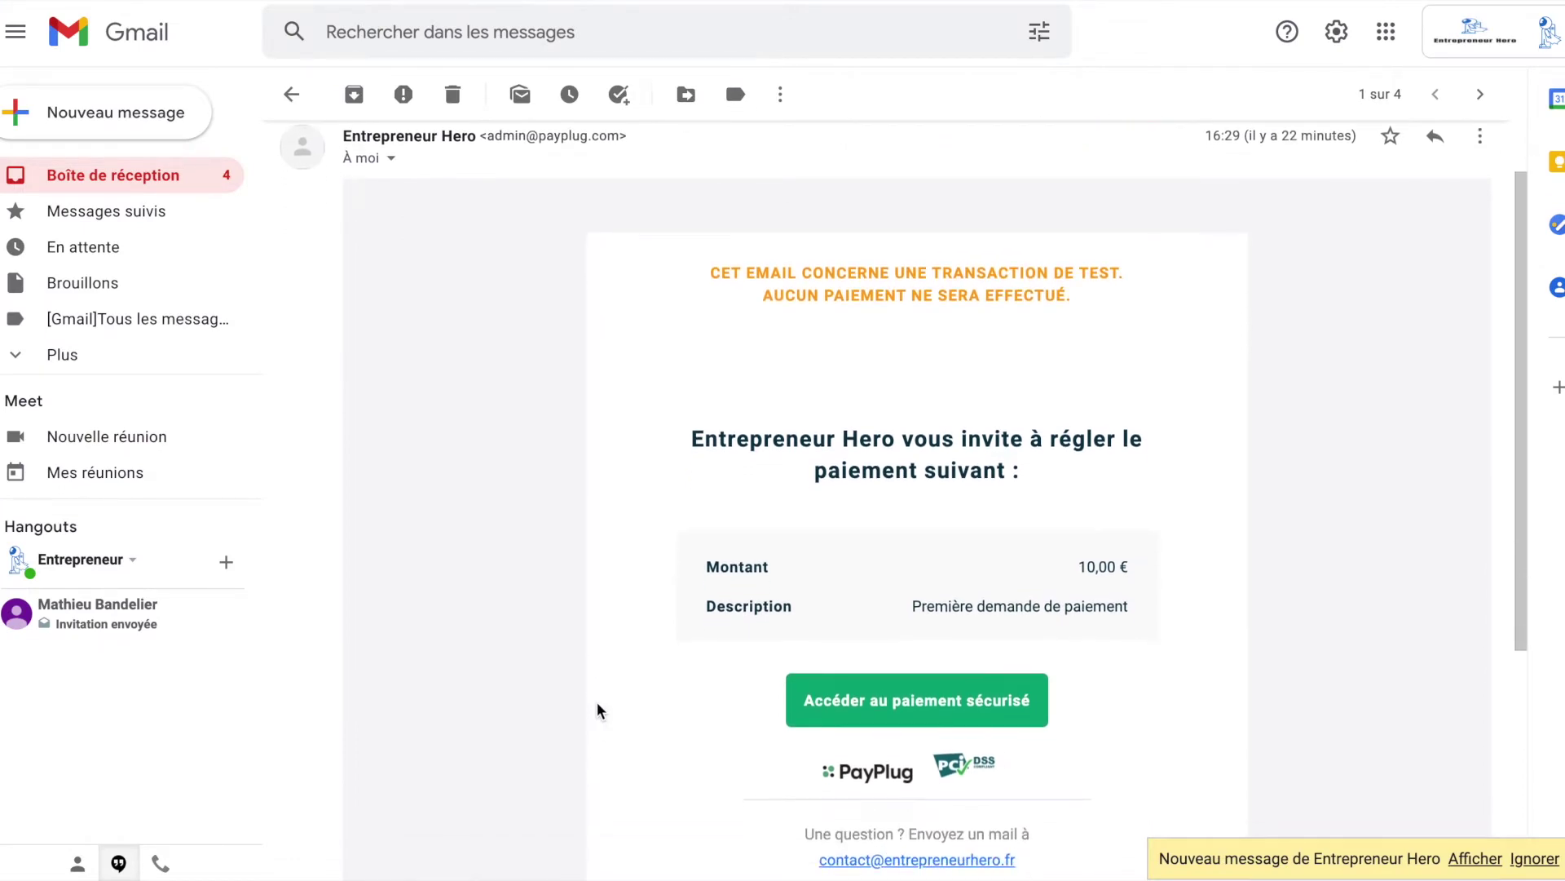
scroll(598, 710, up, 1)
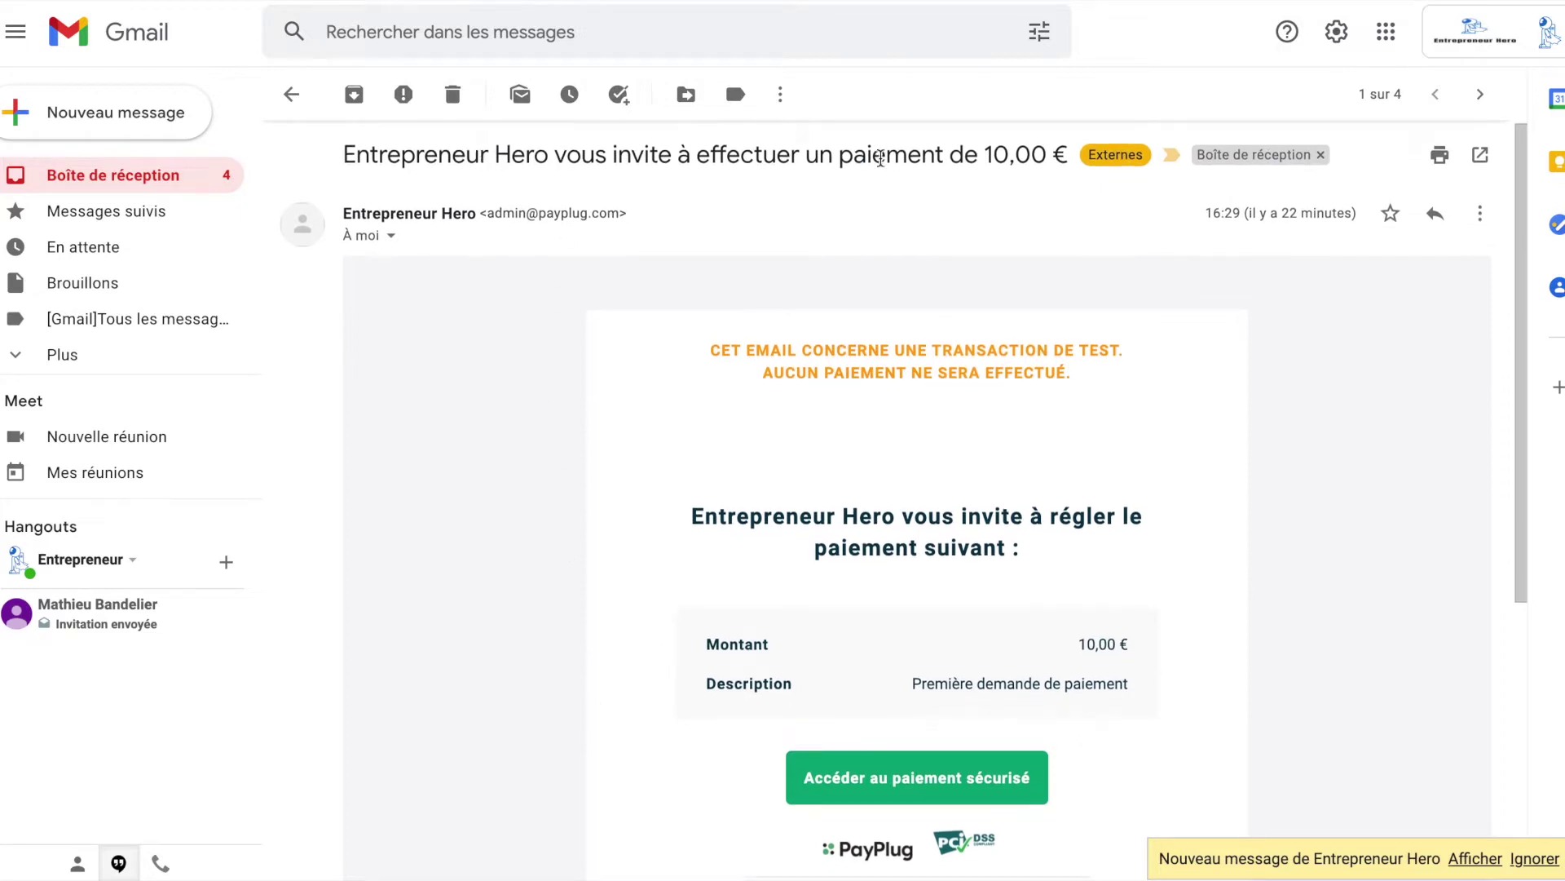
scroll(919, 156, down, 5)
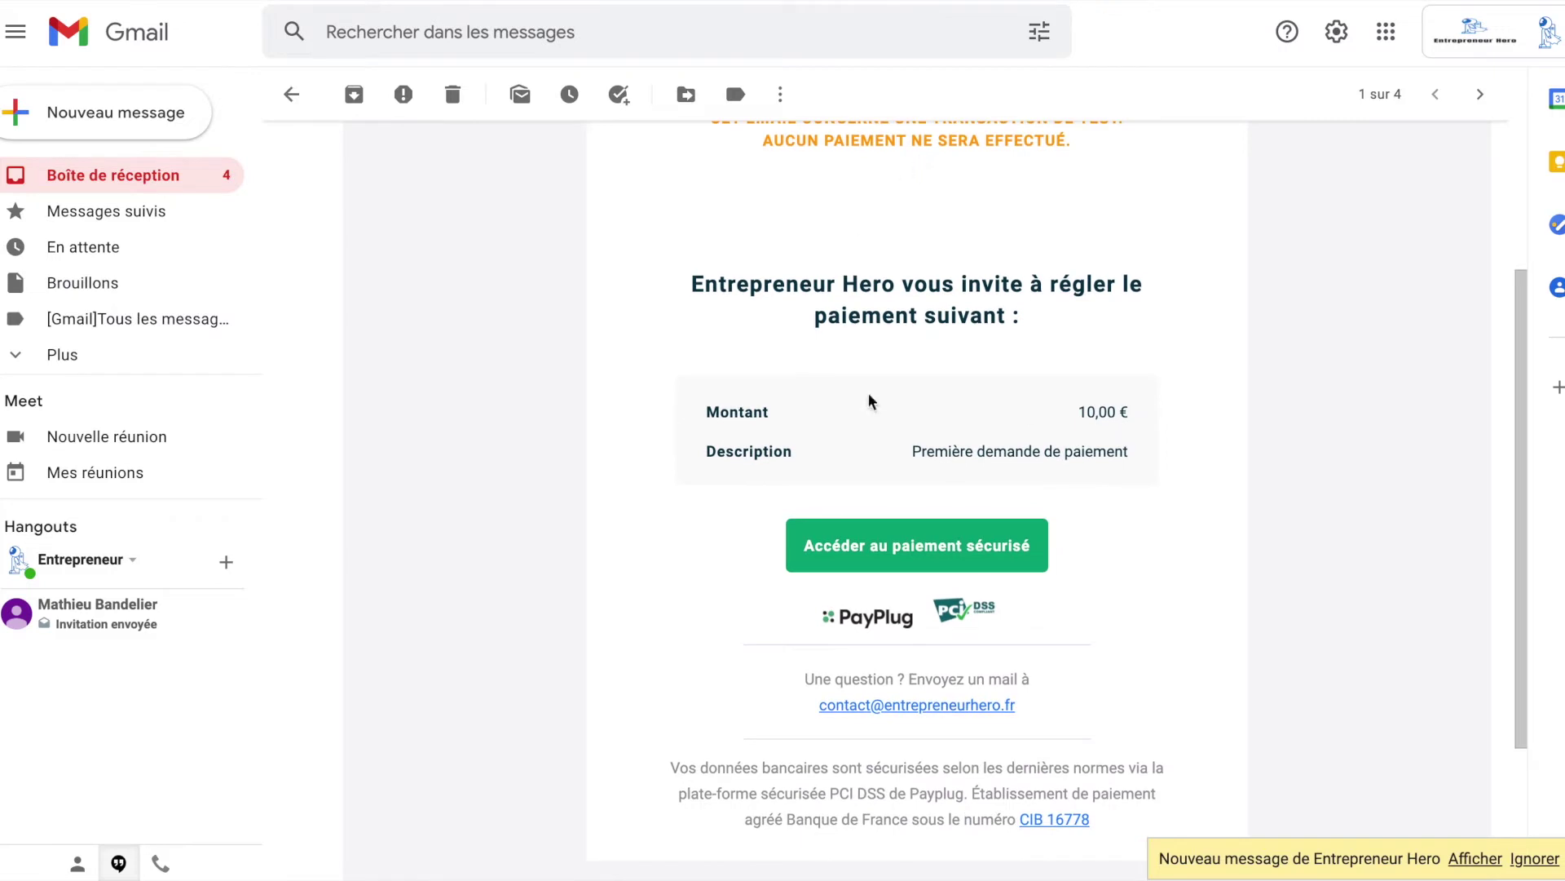
scroll(870, 396, down, 1)
drag(922, 394, 1174, 400)
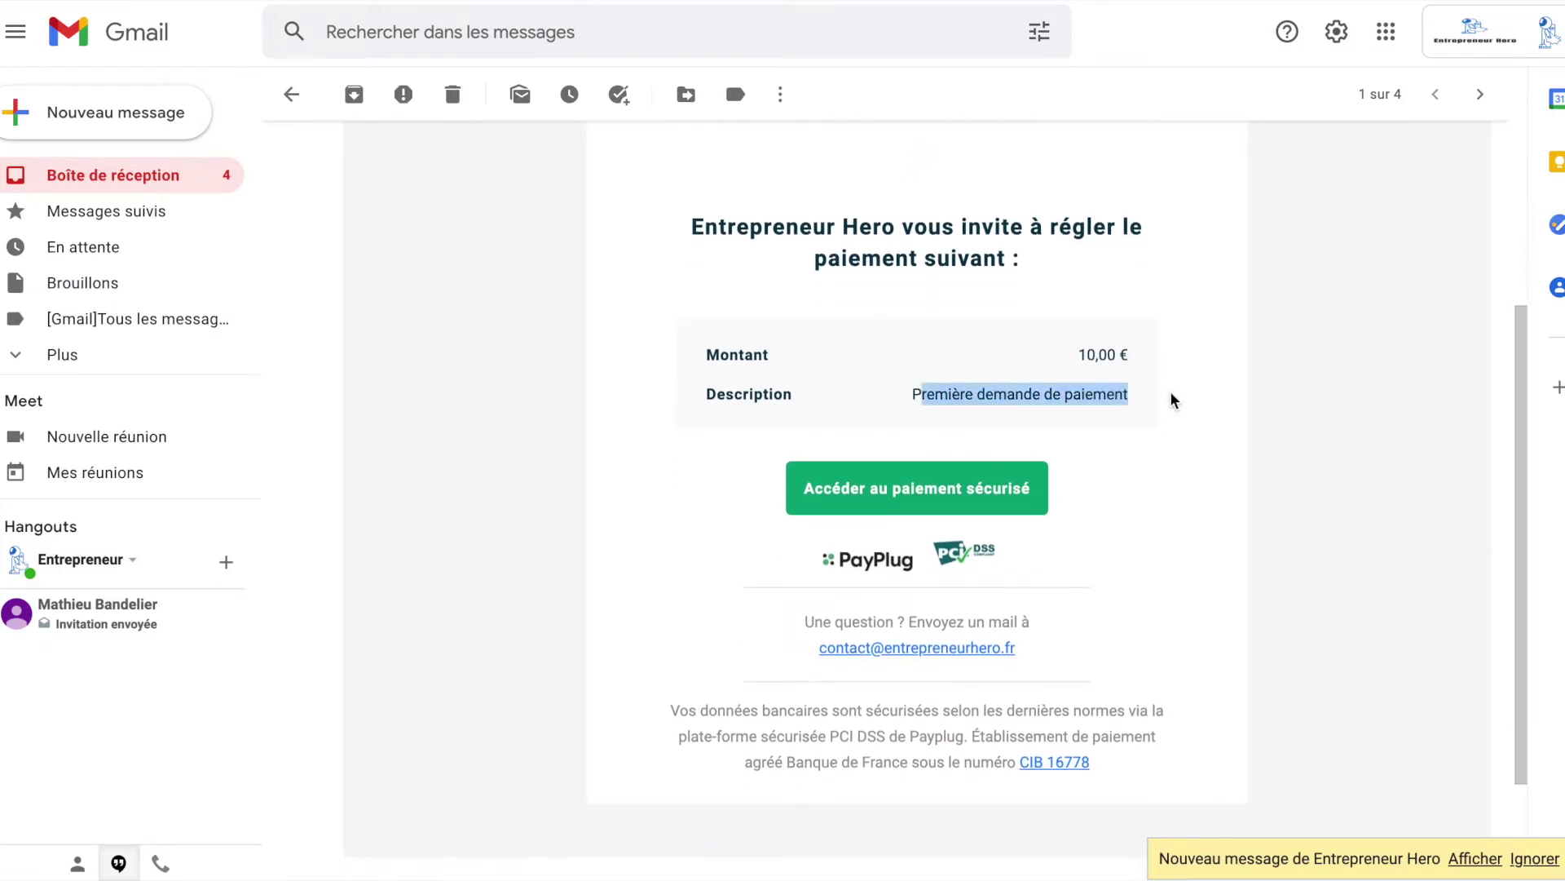
click(878, 501)
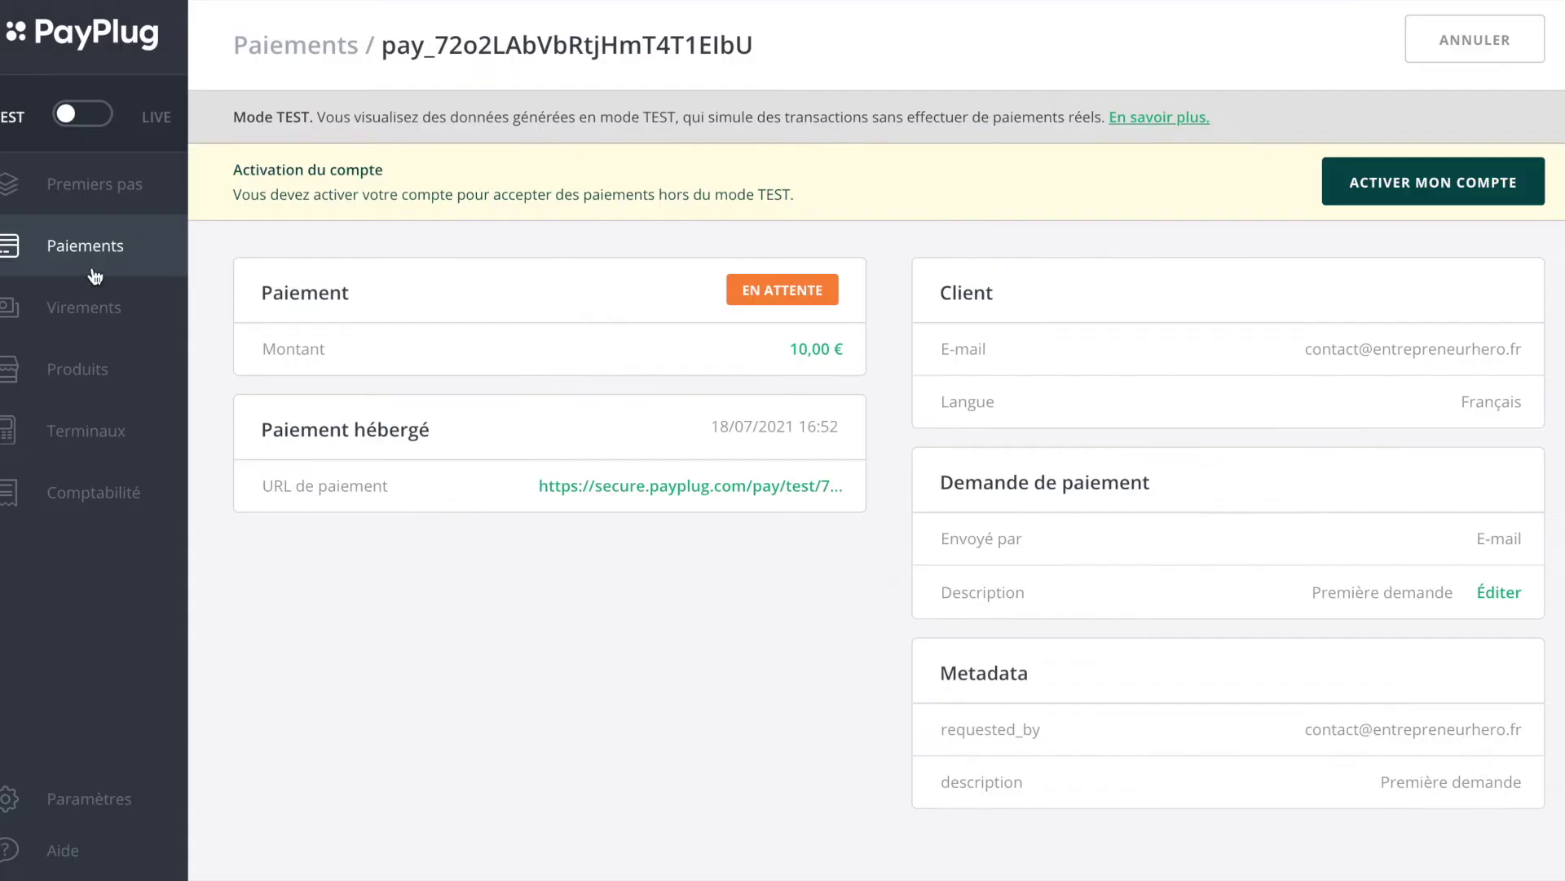
Step: Return to Paiements to see both 10,00 € payments pending
click(50, 267)
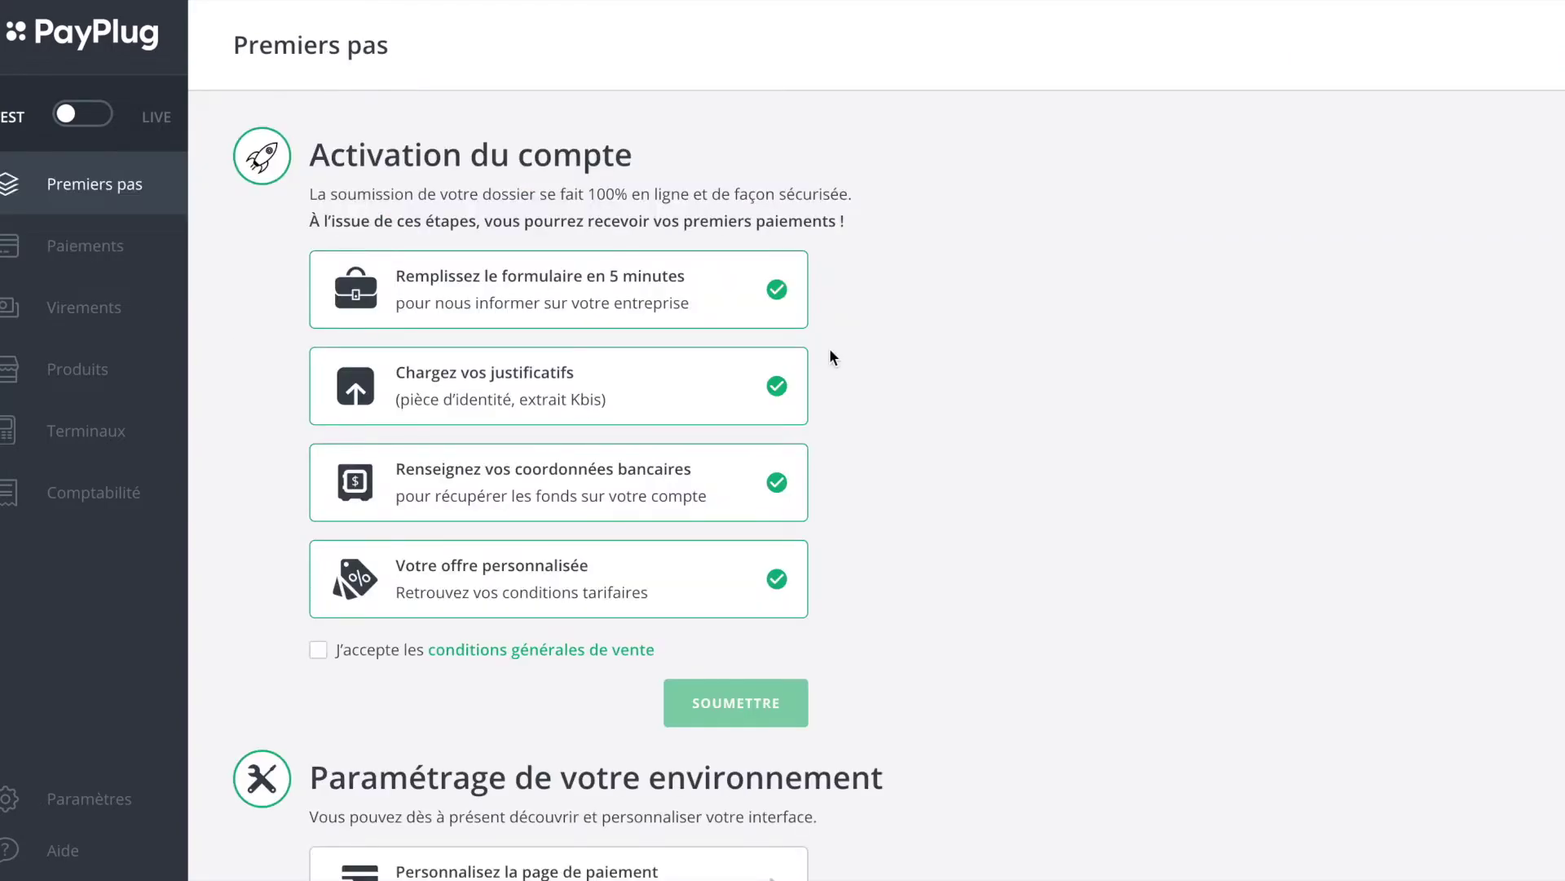
Step: Open the 'Ajoutez PayPlug sur votre boutique' guide and its link to other modules
scroll(830, 351, down, 6)
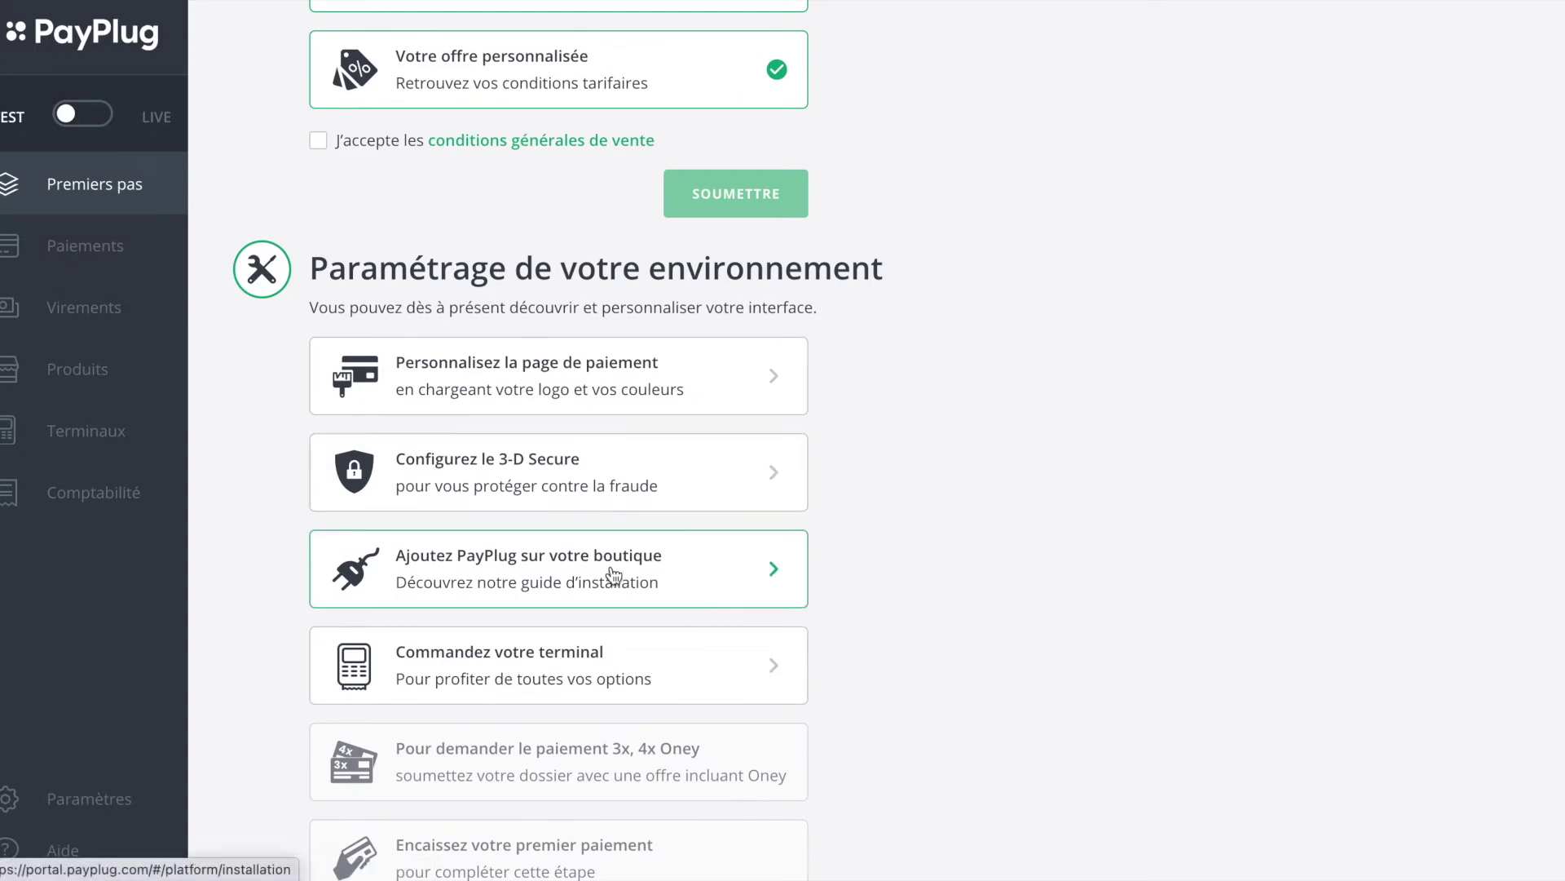
click(614, 570)
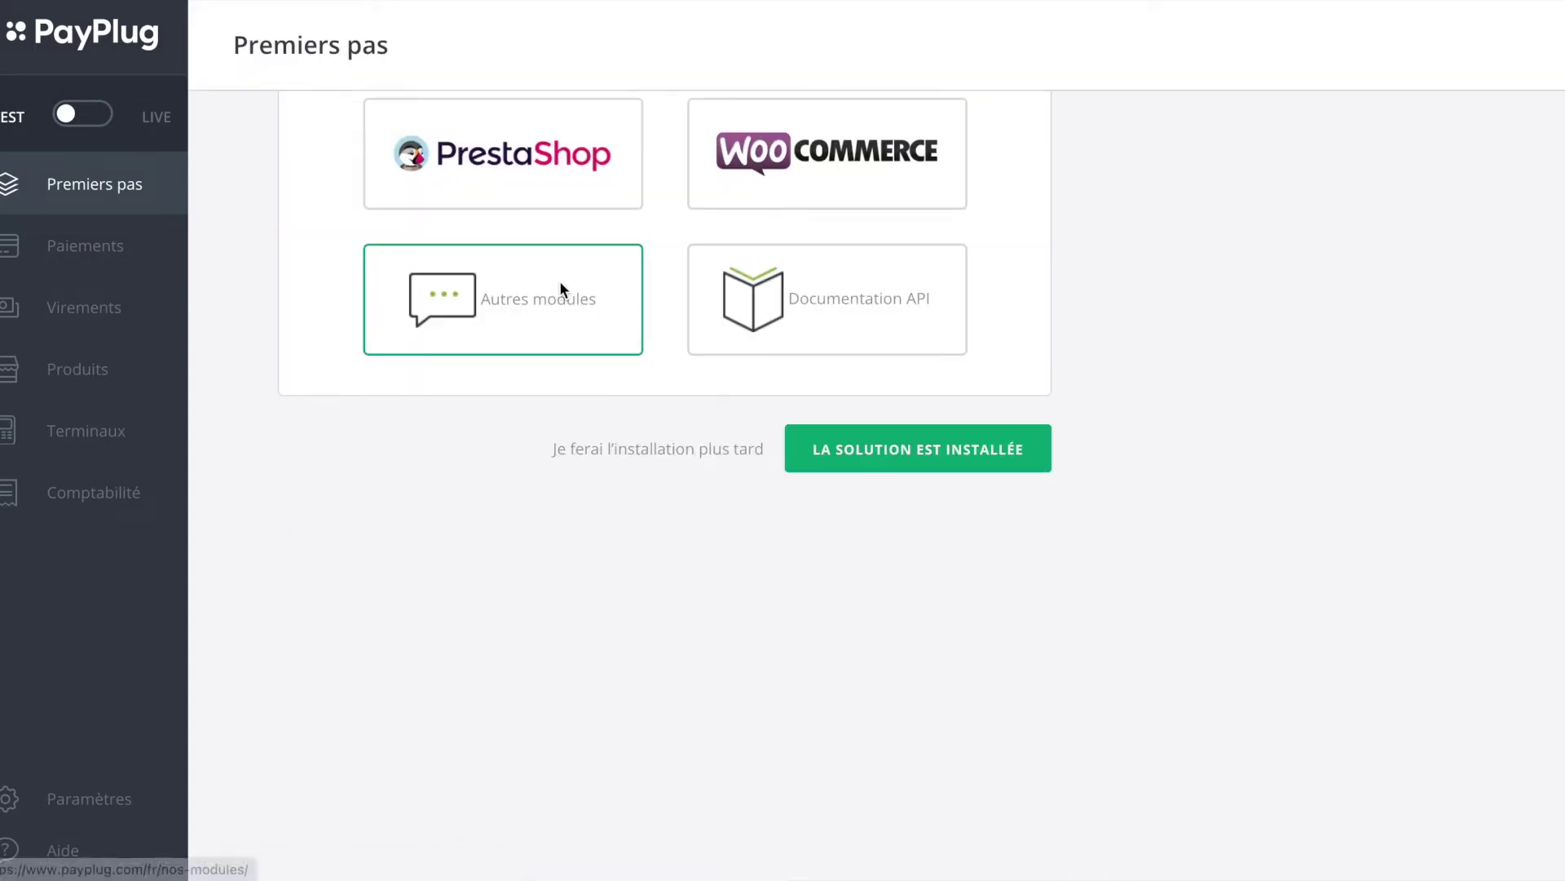
click(559, 286)
Step: Browse the Modules et intégrations cards on payplug.com
scroll(649, 532, down, 6)
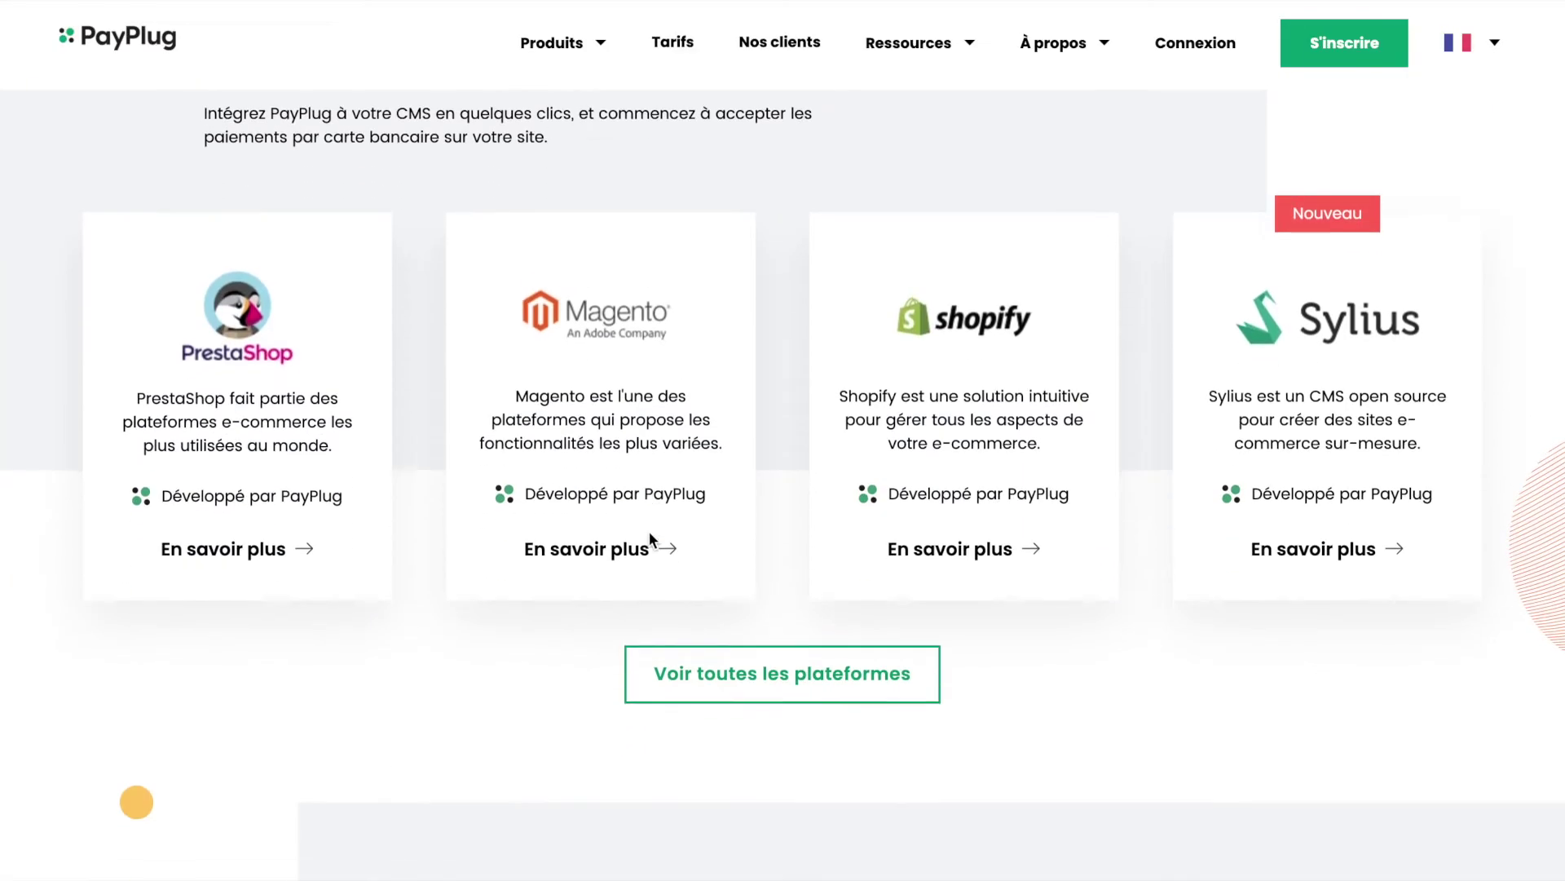
scroll(724, 664, down, 1)
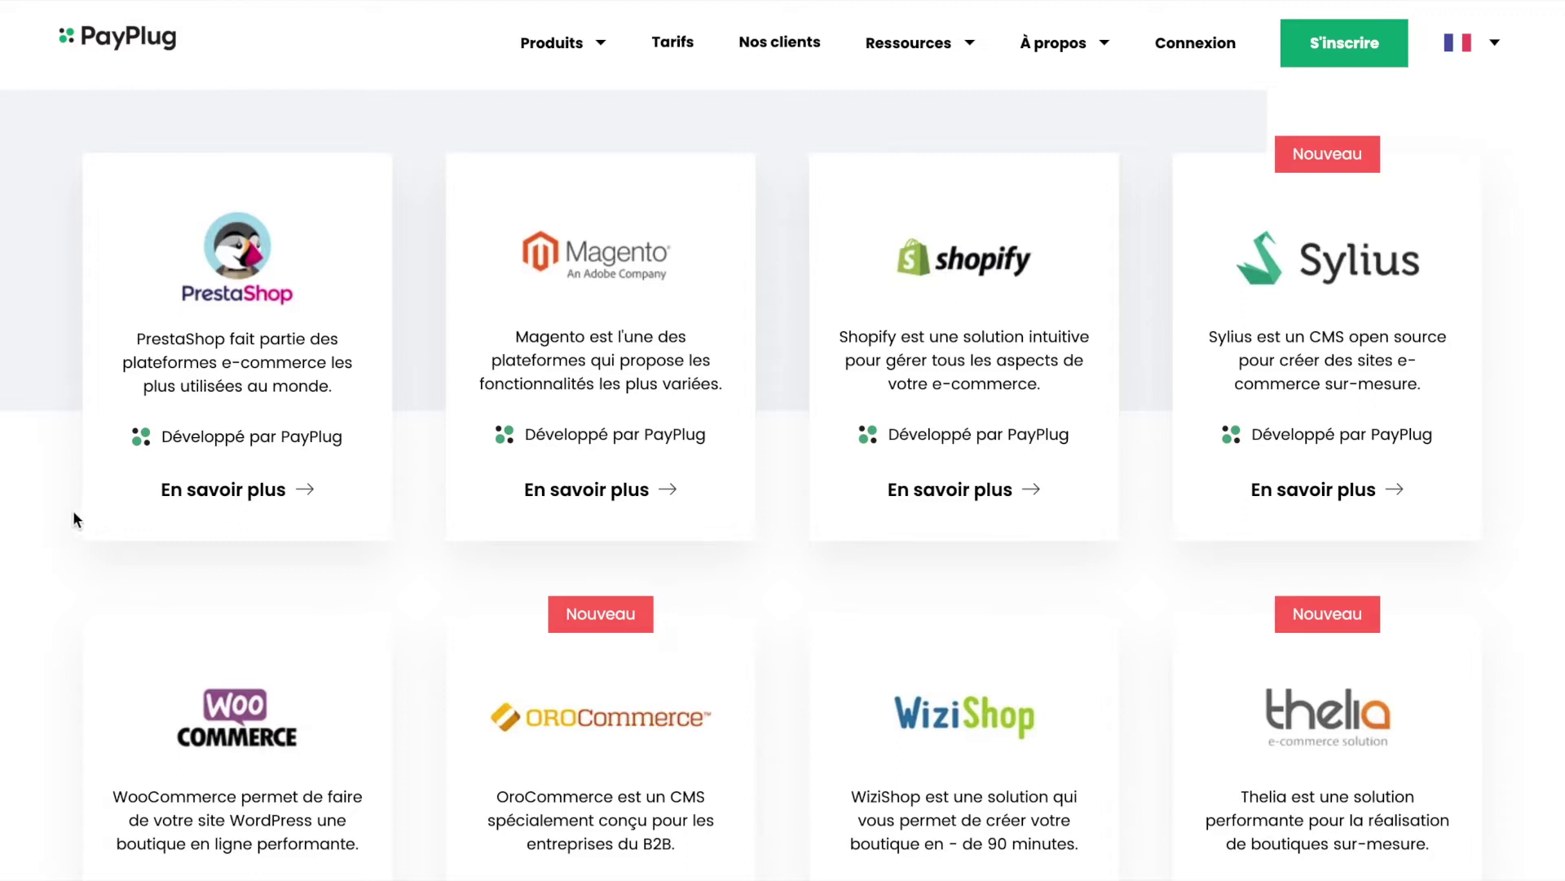
scroll(212, 277, down, 1)
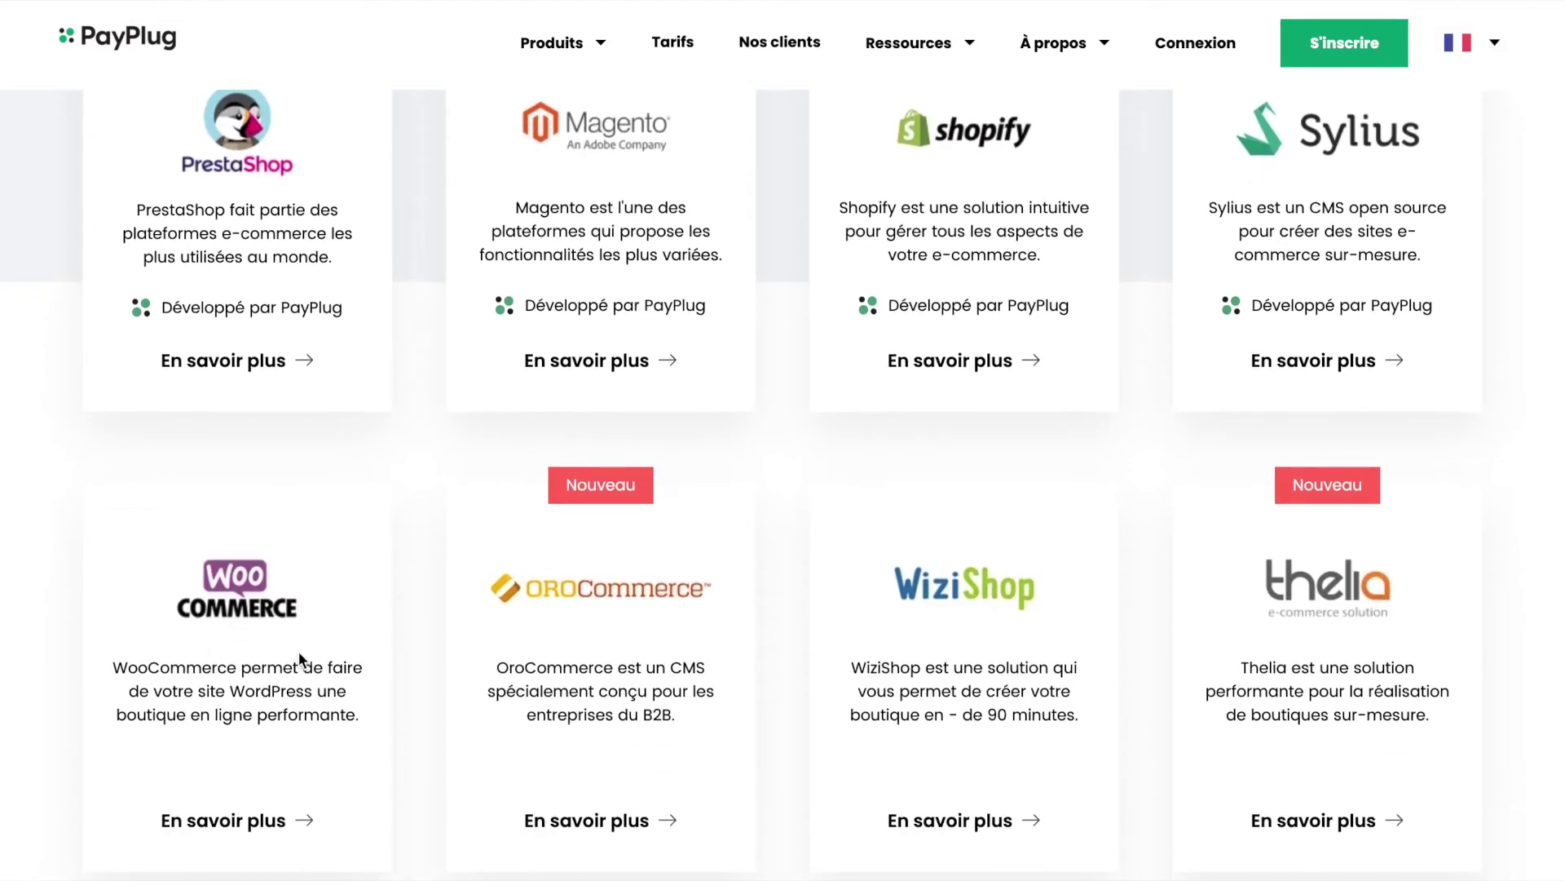
scroll(233, 610, up, 3)
scroll(233, 610, down, 1)
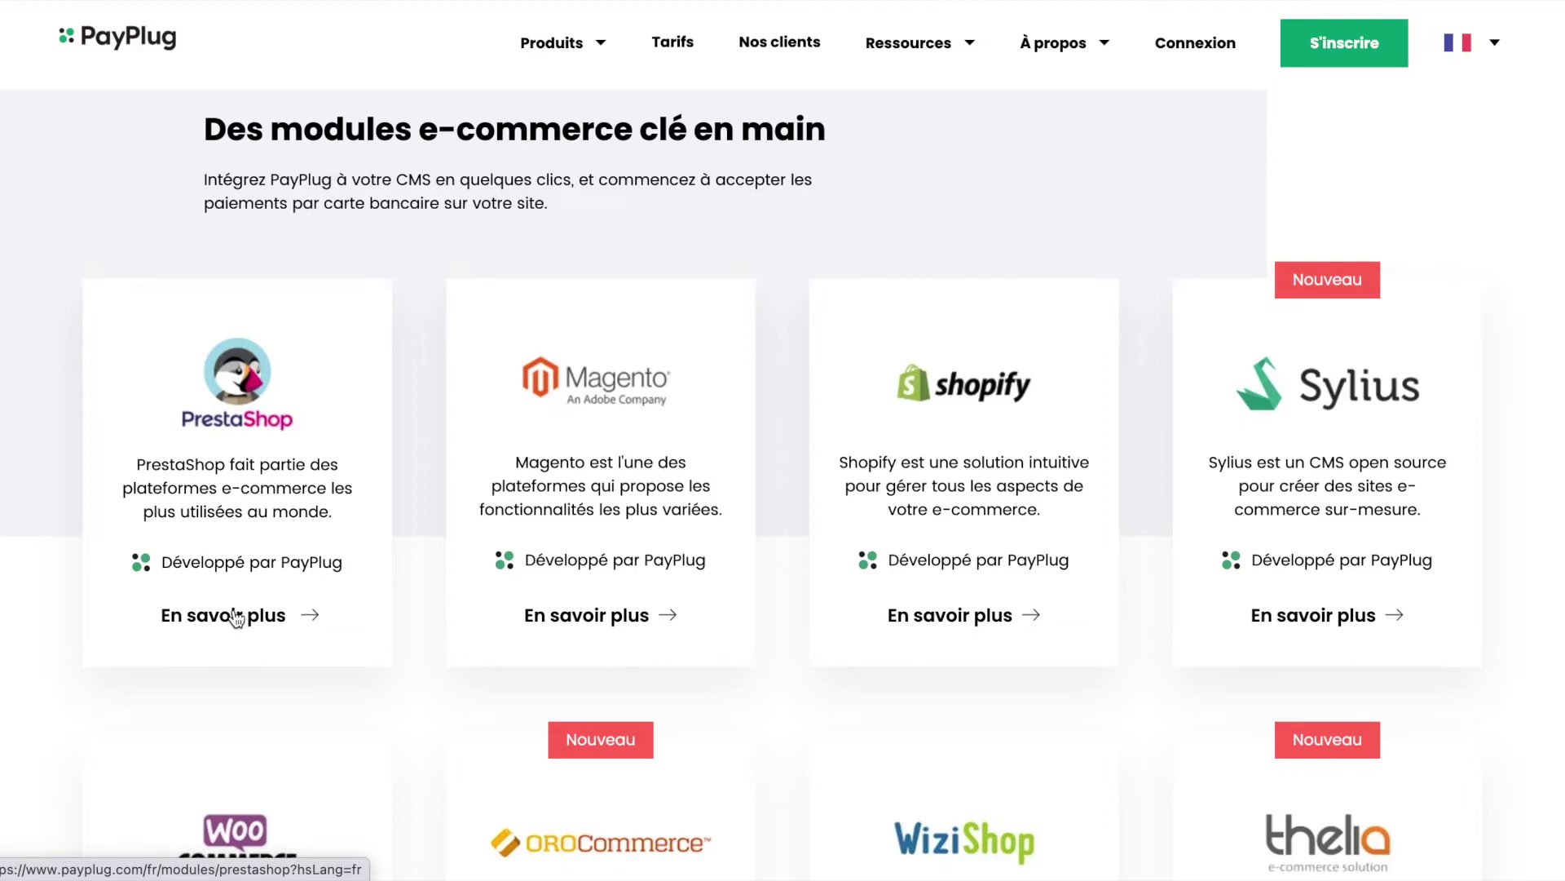
scroll(235, 618, down, 15)
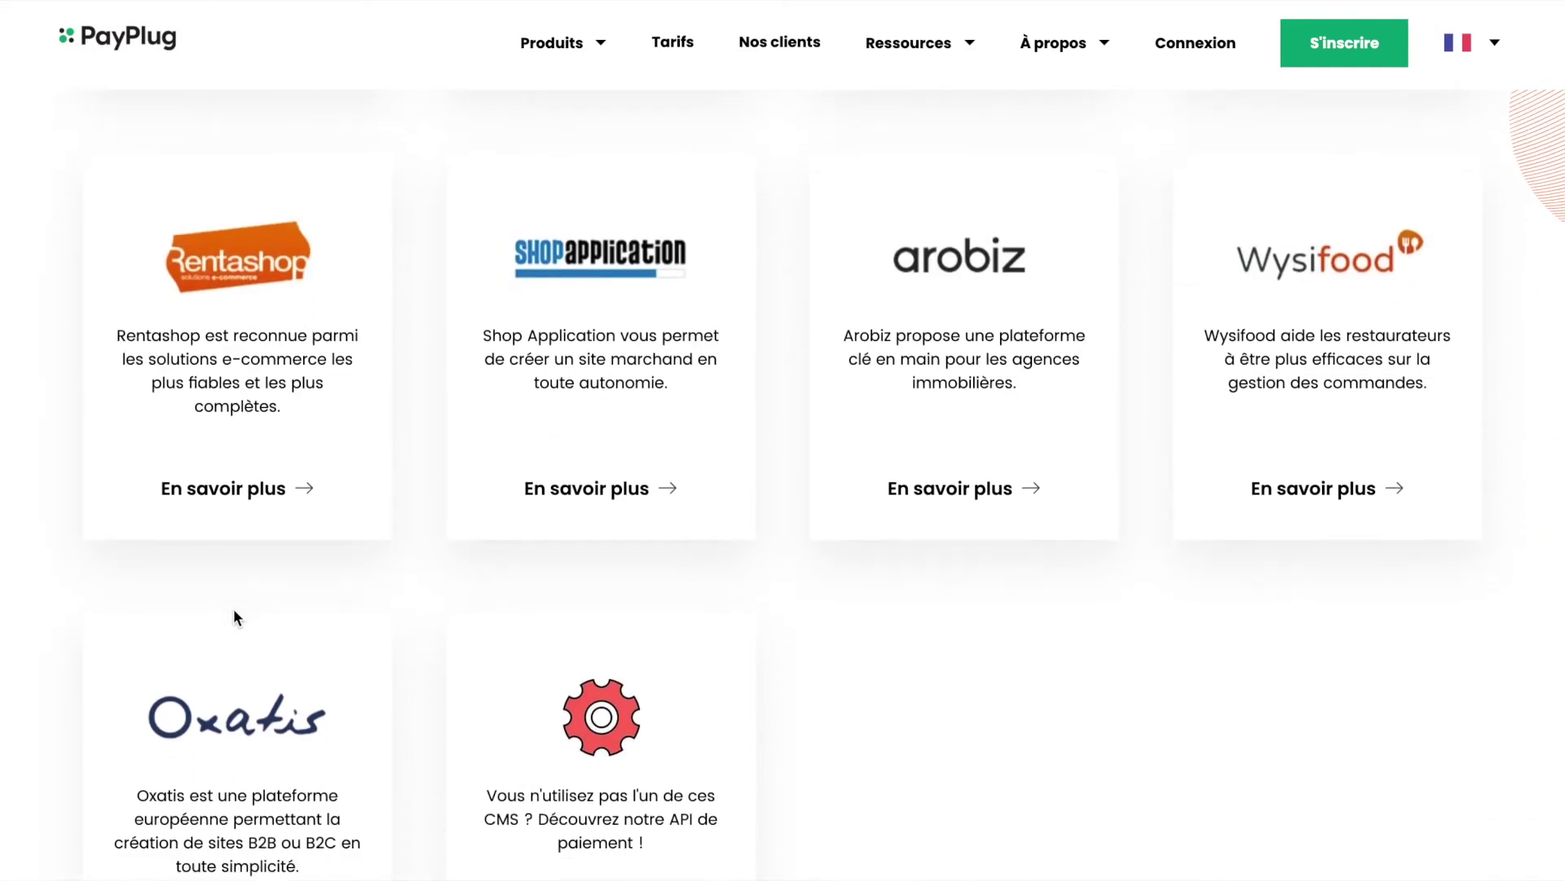
scroll(233, 608, down, 2)
scroll(233, 608, up, 8)
scroll(234, 614, up, 14)
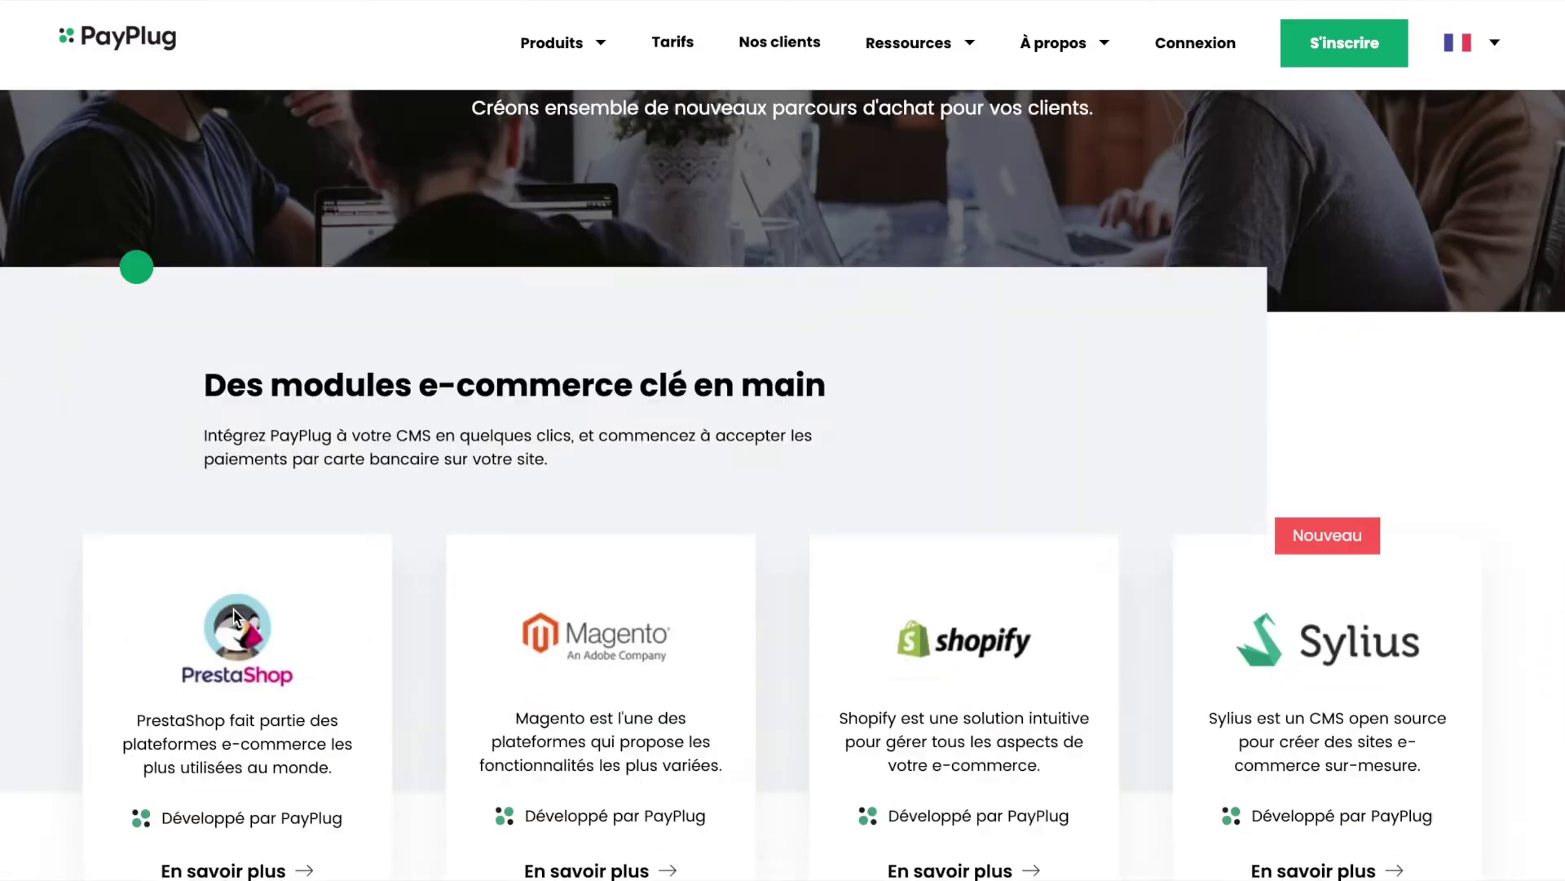
scroll(234, 616, down, 4)
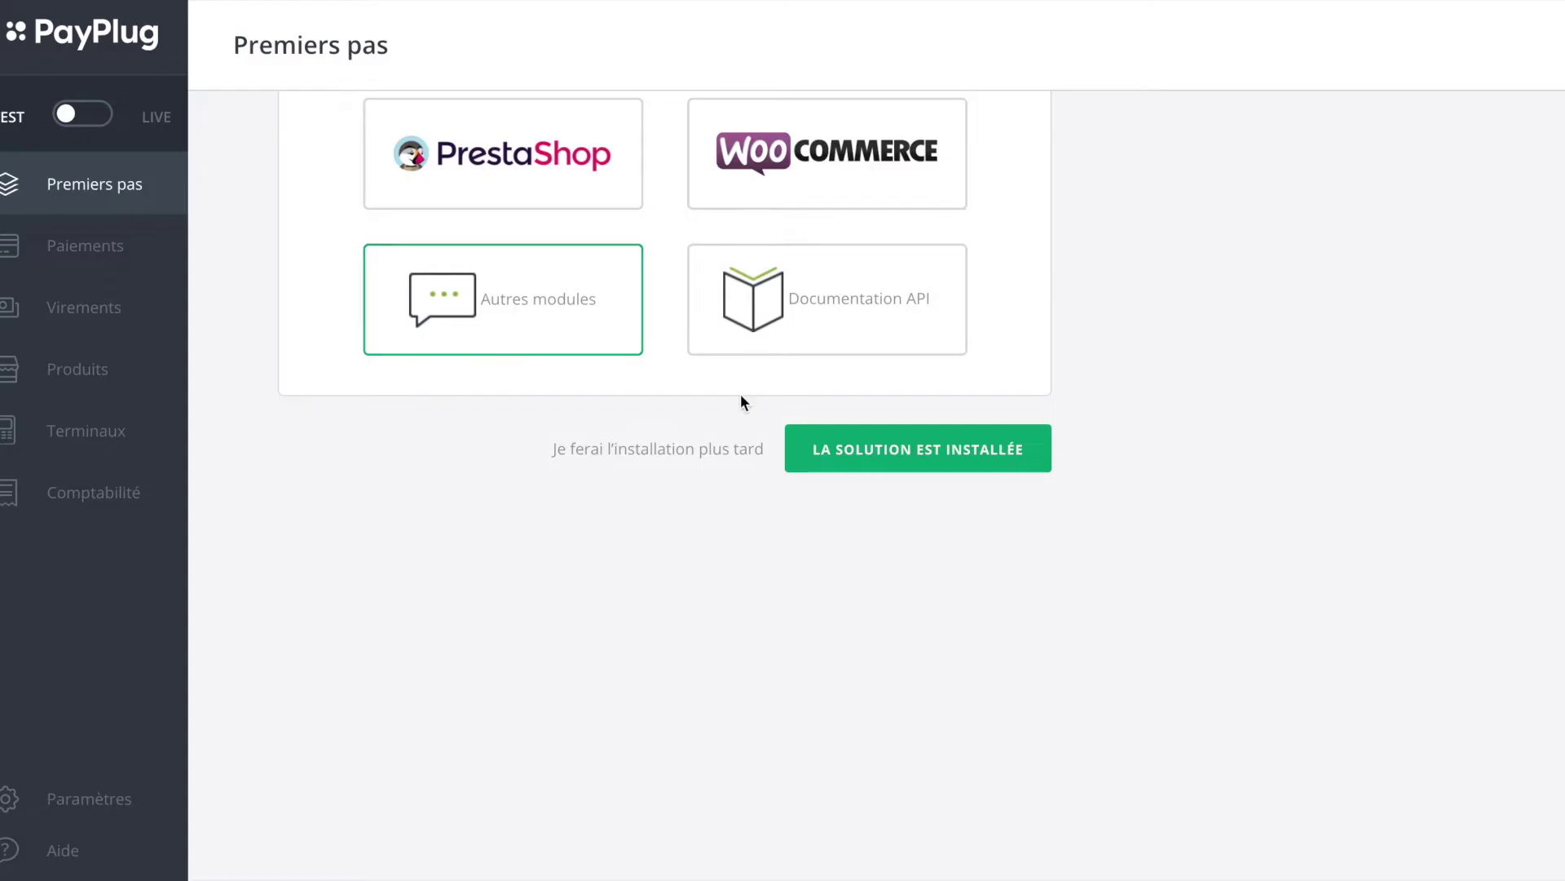
scroll(740, 394, up, 5)
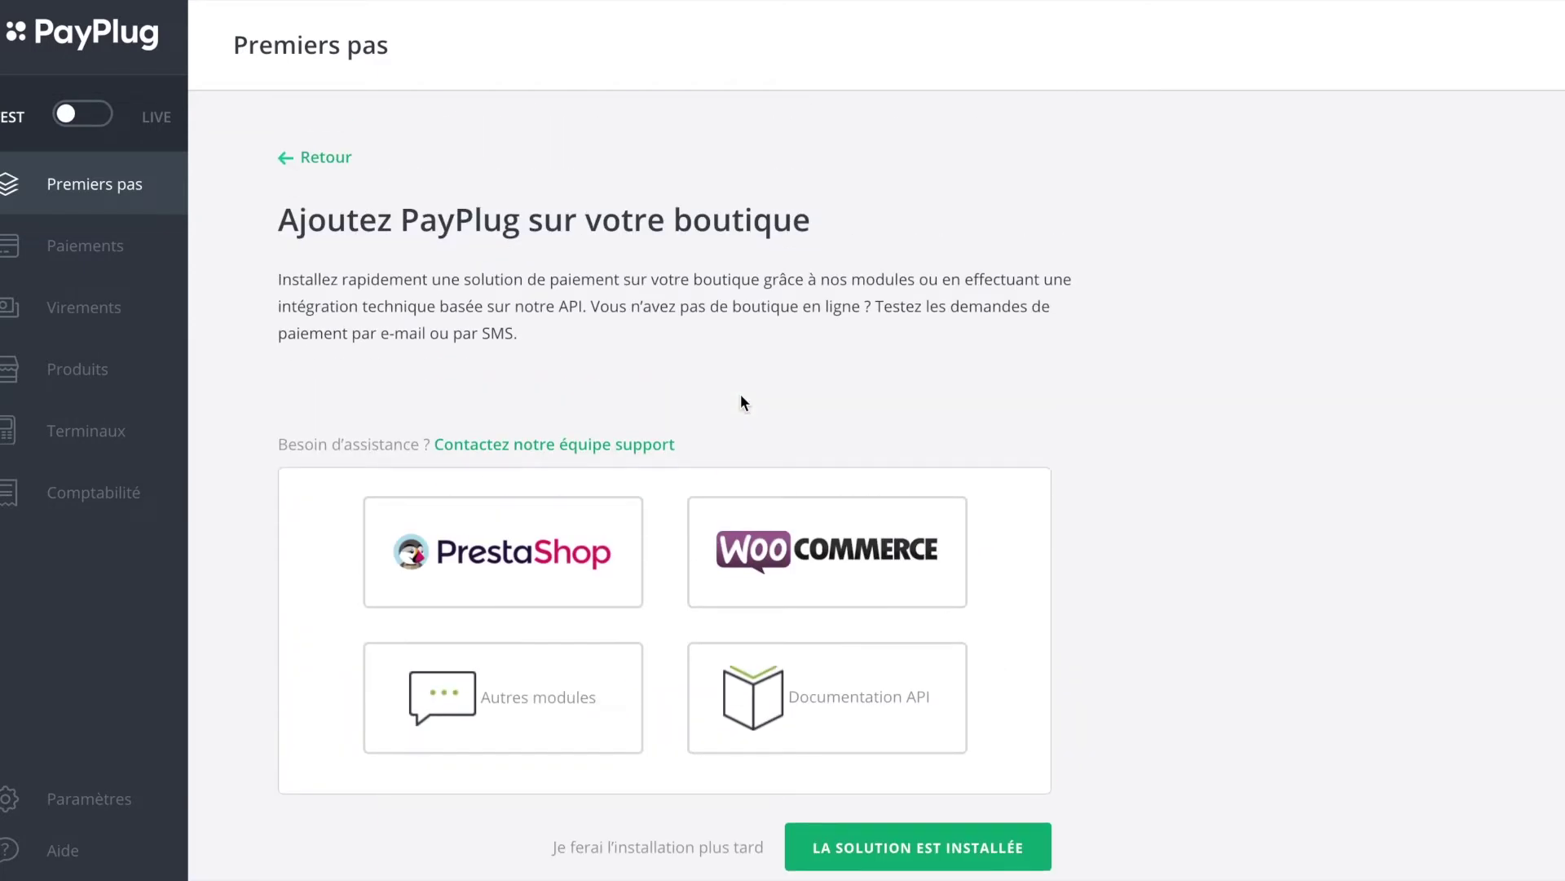
Step: Open the support request page and review its weekly response-time table
scroll(762, 673, down, 3)
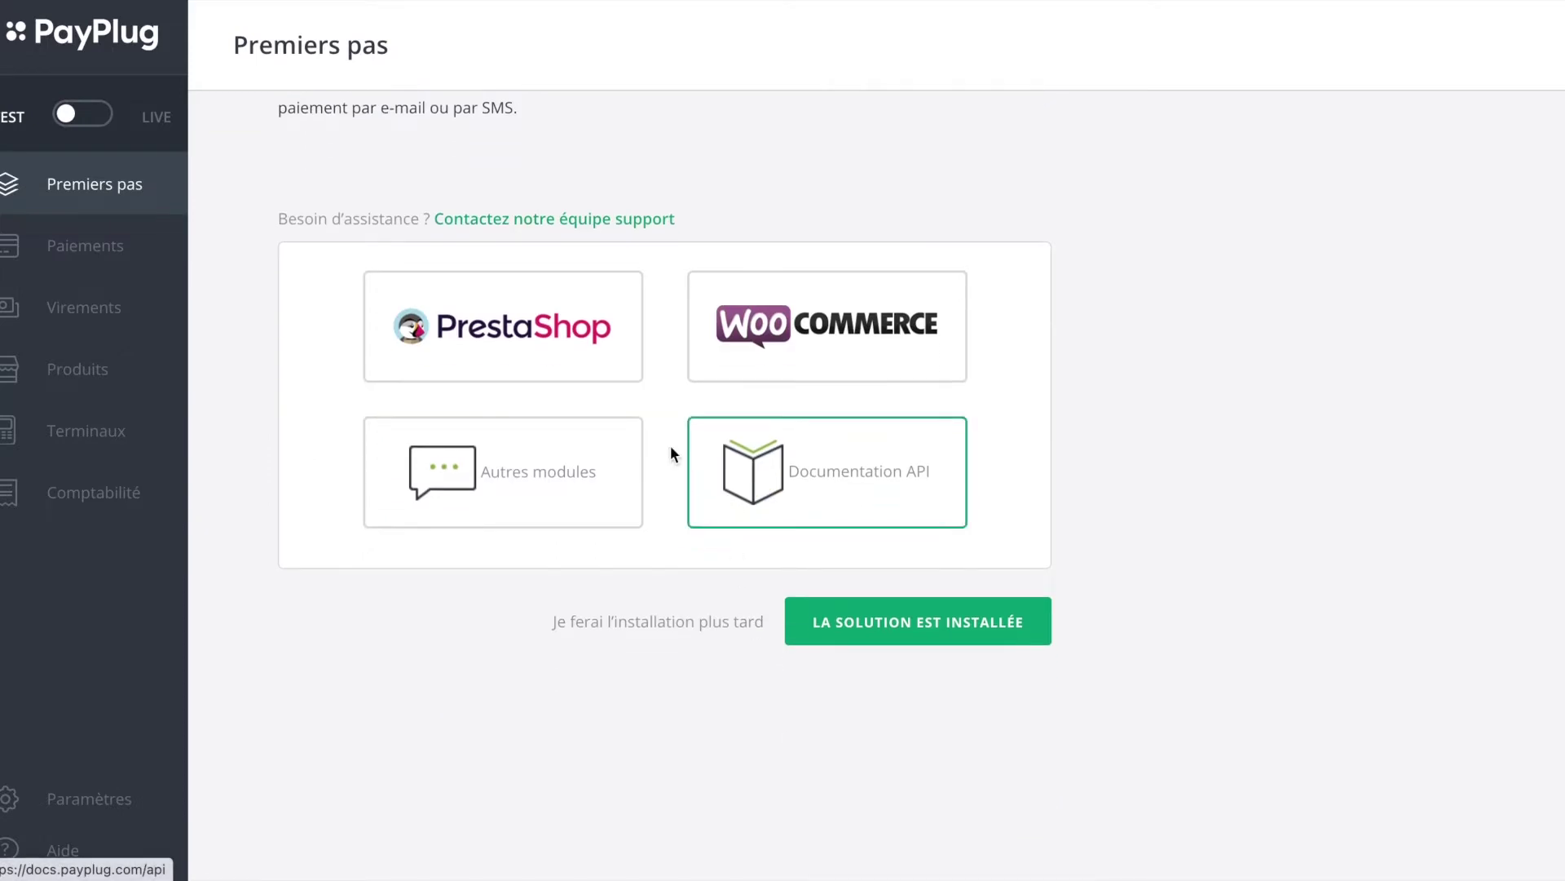
click(608, 217)
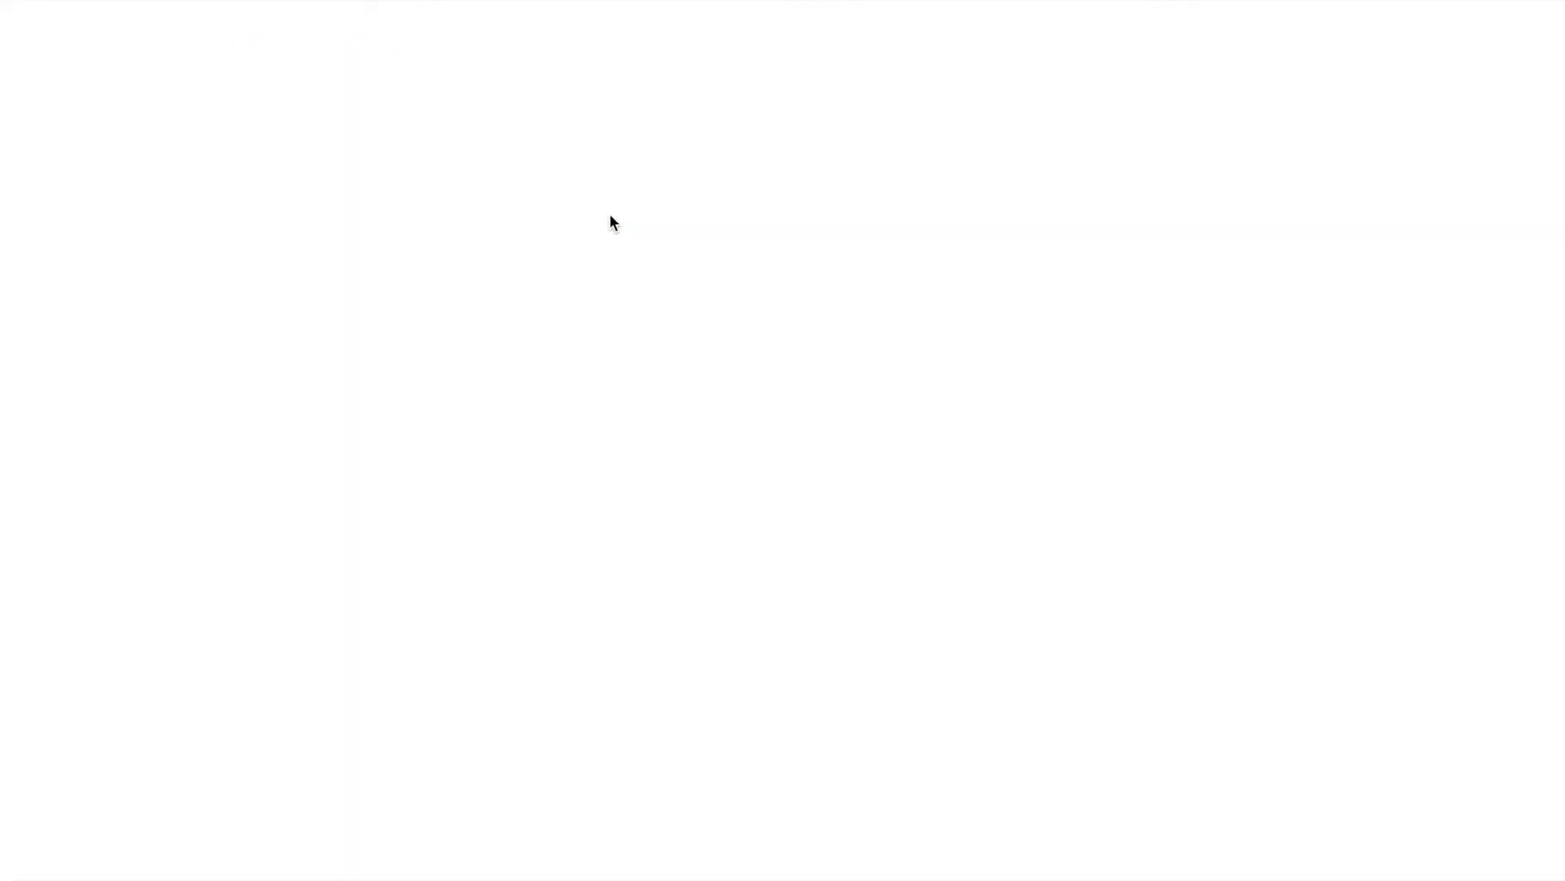
scroll(760, 545, down, 1)
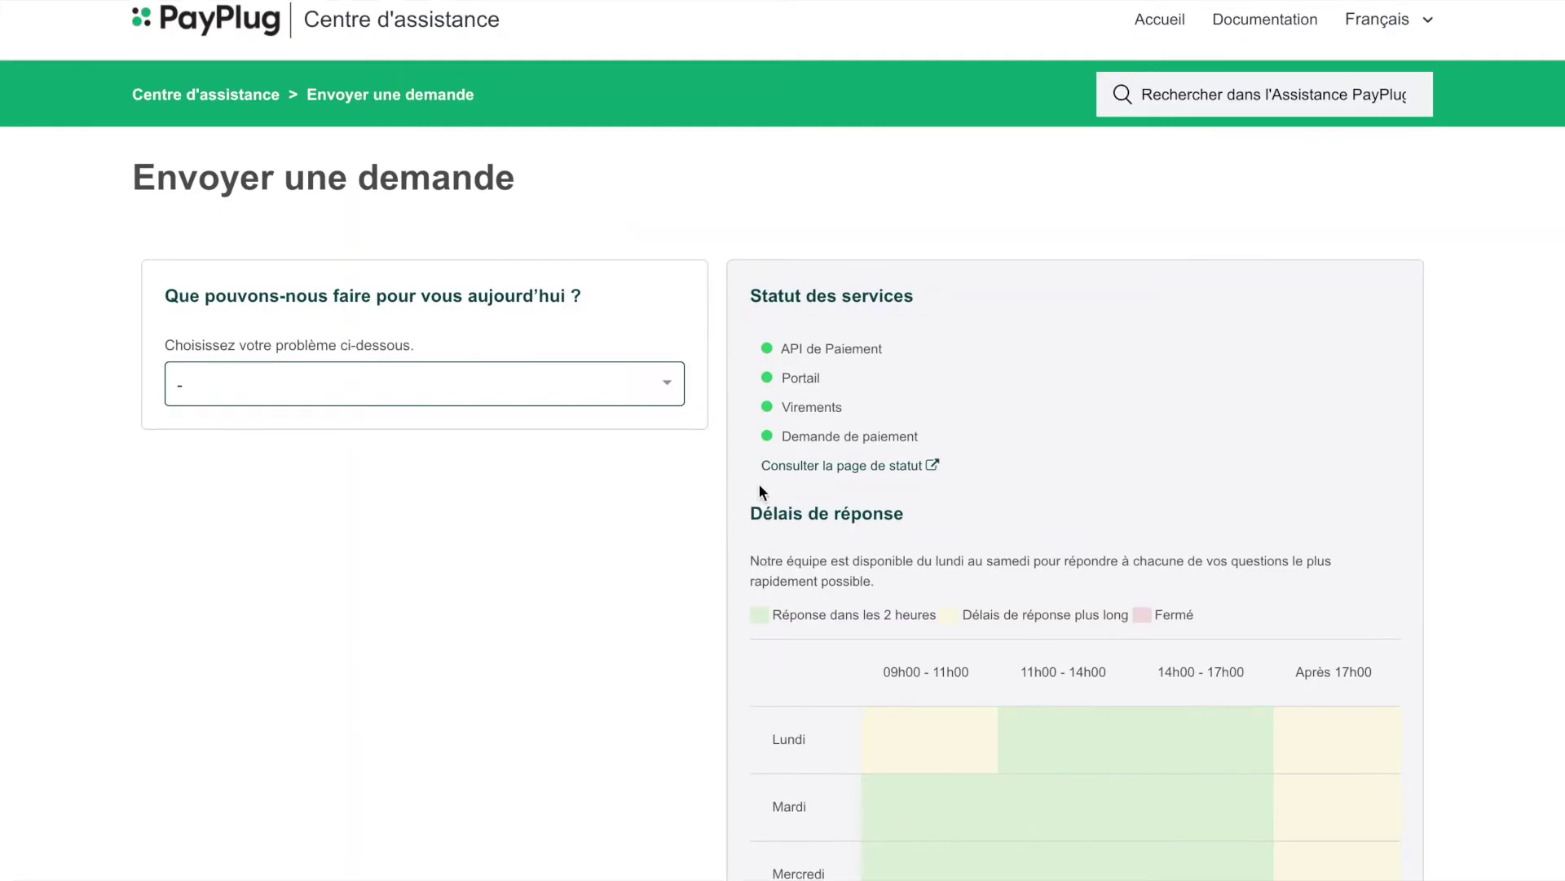
scroll(759, 485, down, 4)
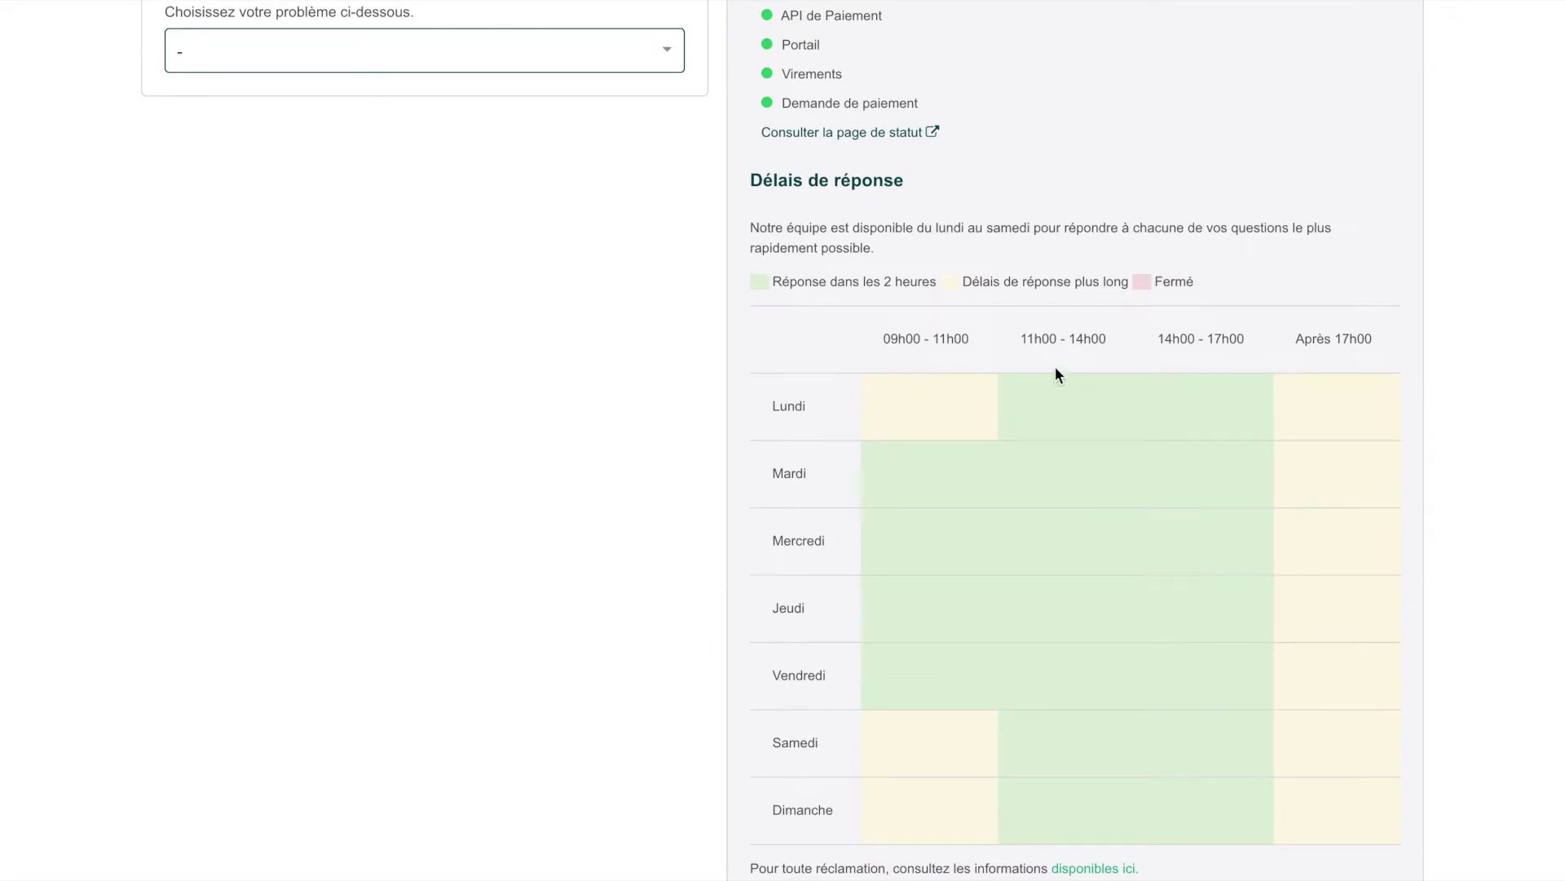
scroll(1055, 368, up, 5)
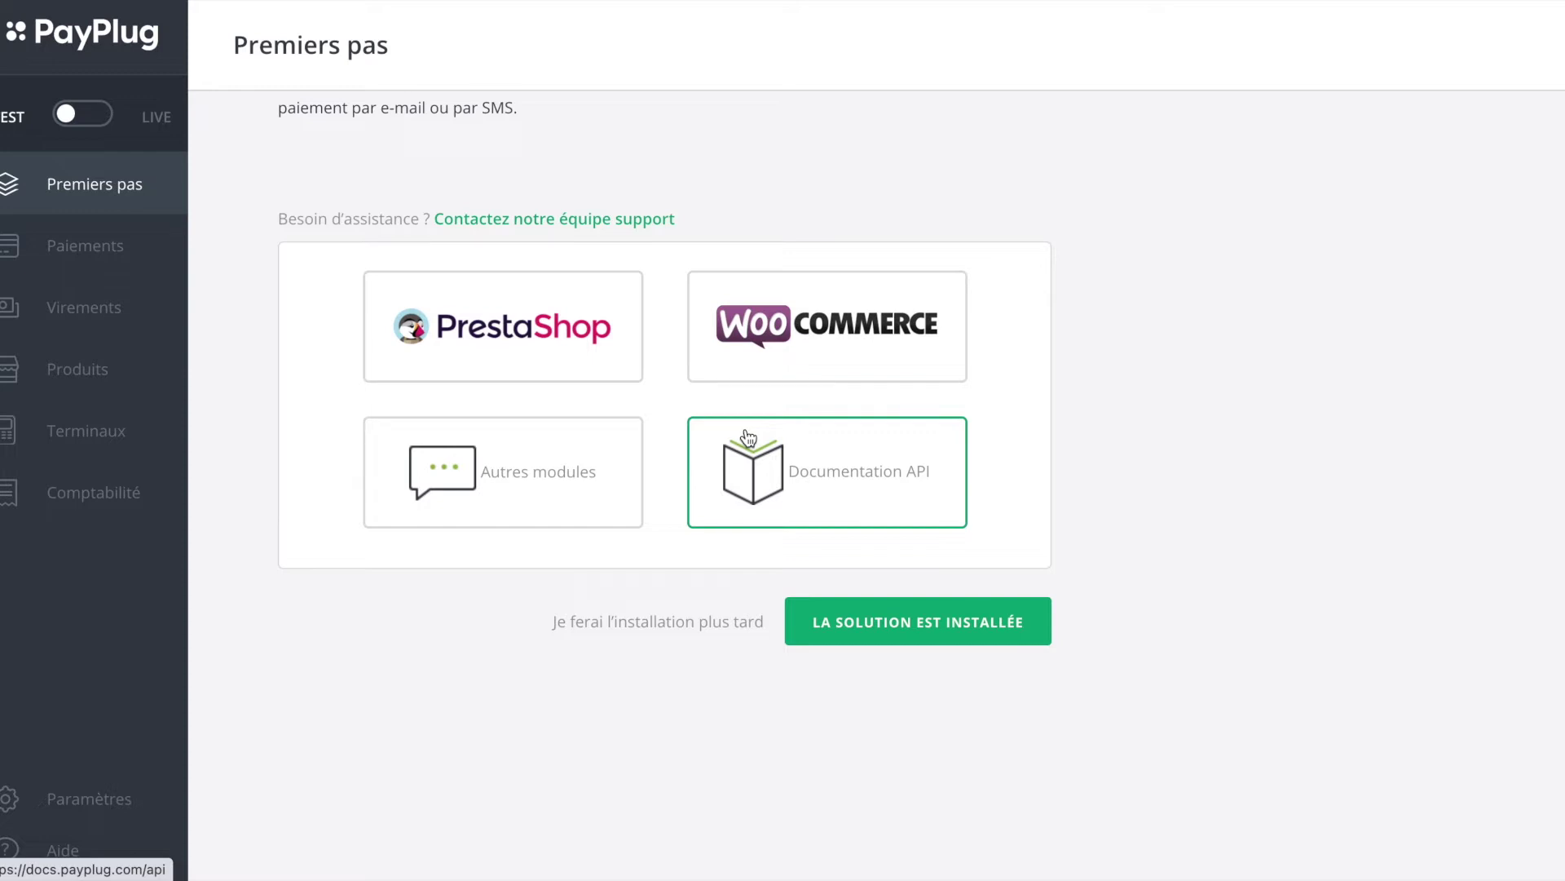
Step: Scroll the Premiers pas checklist down to the environment setup tasks
scroll(620, 408, up, 10)
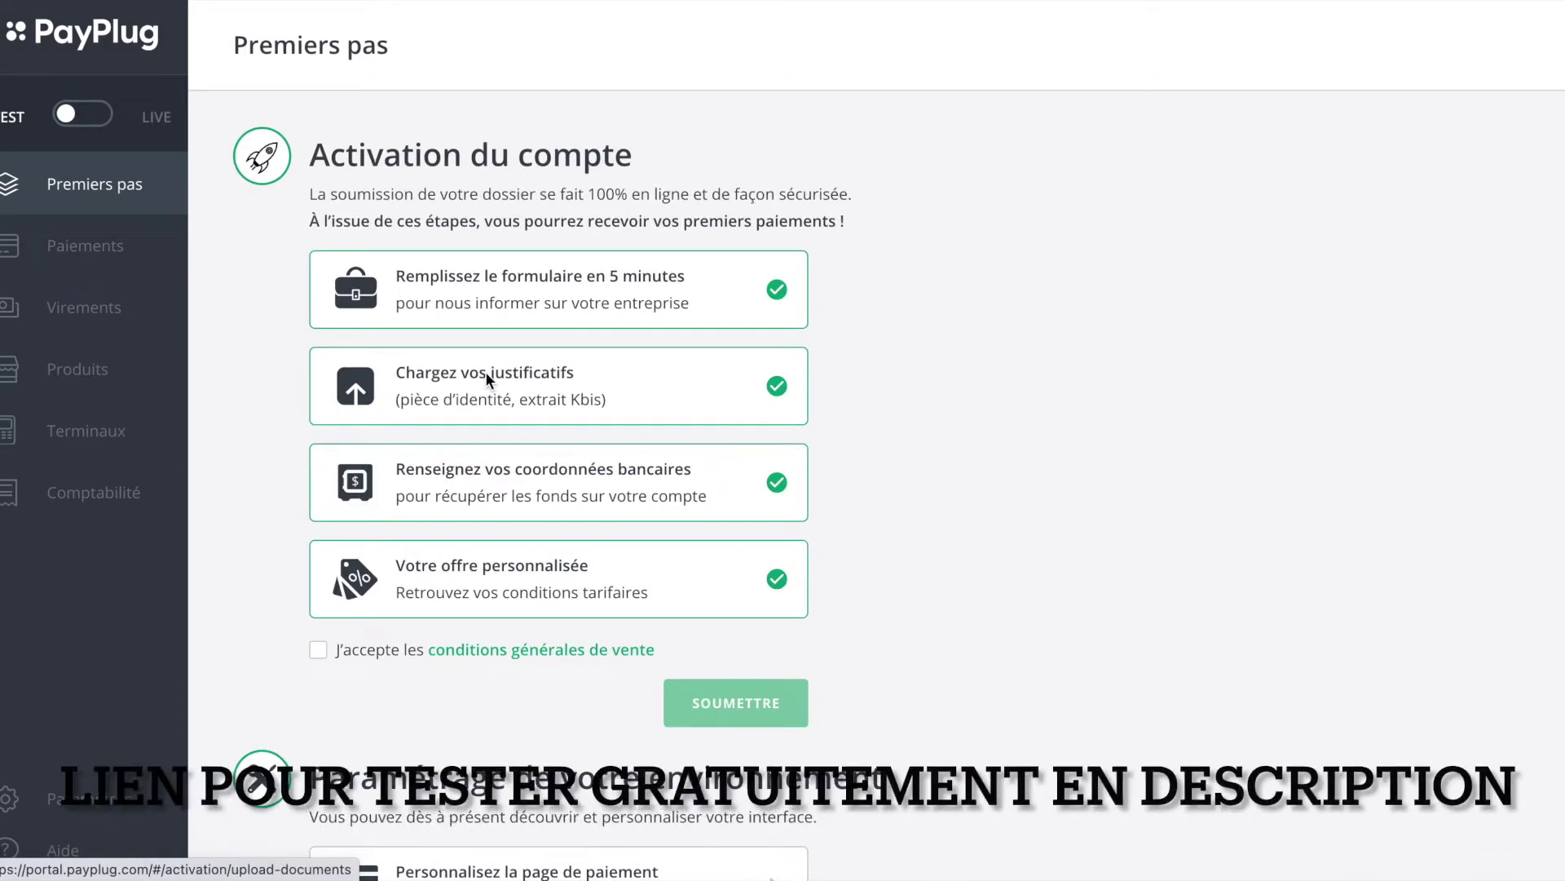
scroll(487, 375, down, 3)
scroll(486, 375, down, 3)
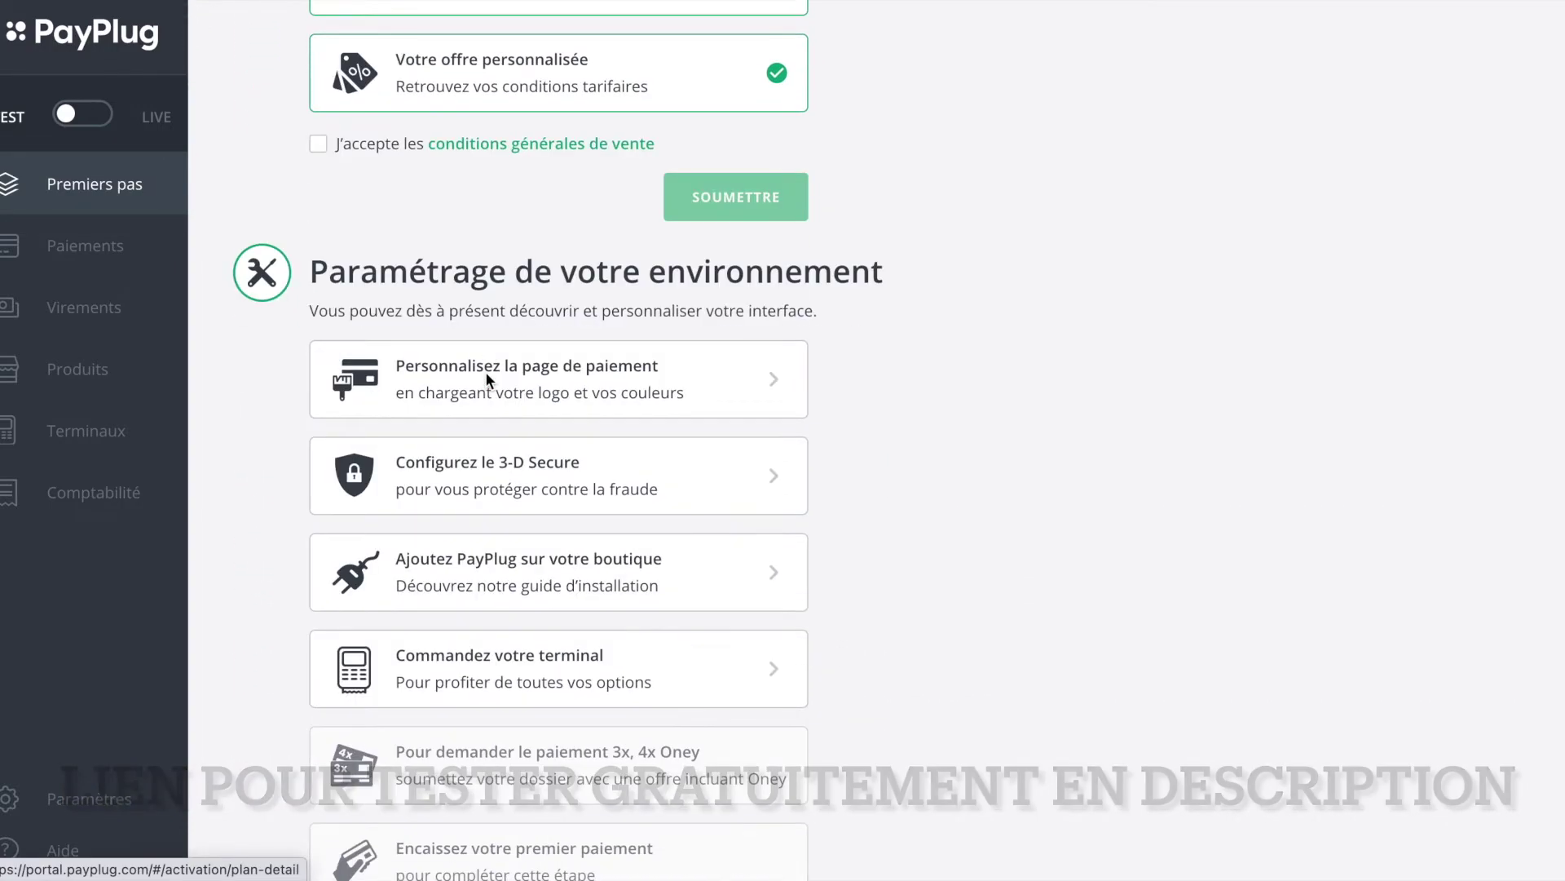
Step: Preview the checkout page with trade name 'Entrepreneur Hero' in Classique style, then close it
click(537, 386)
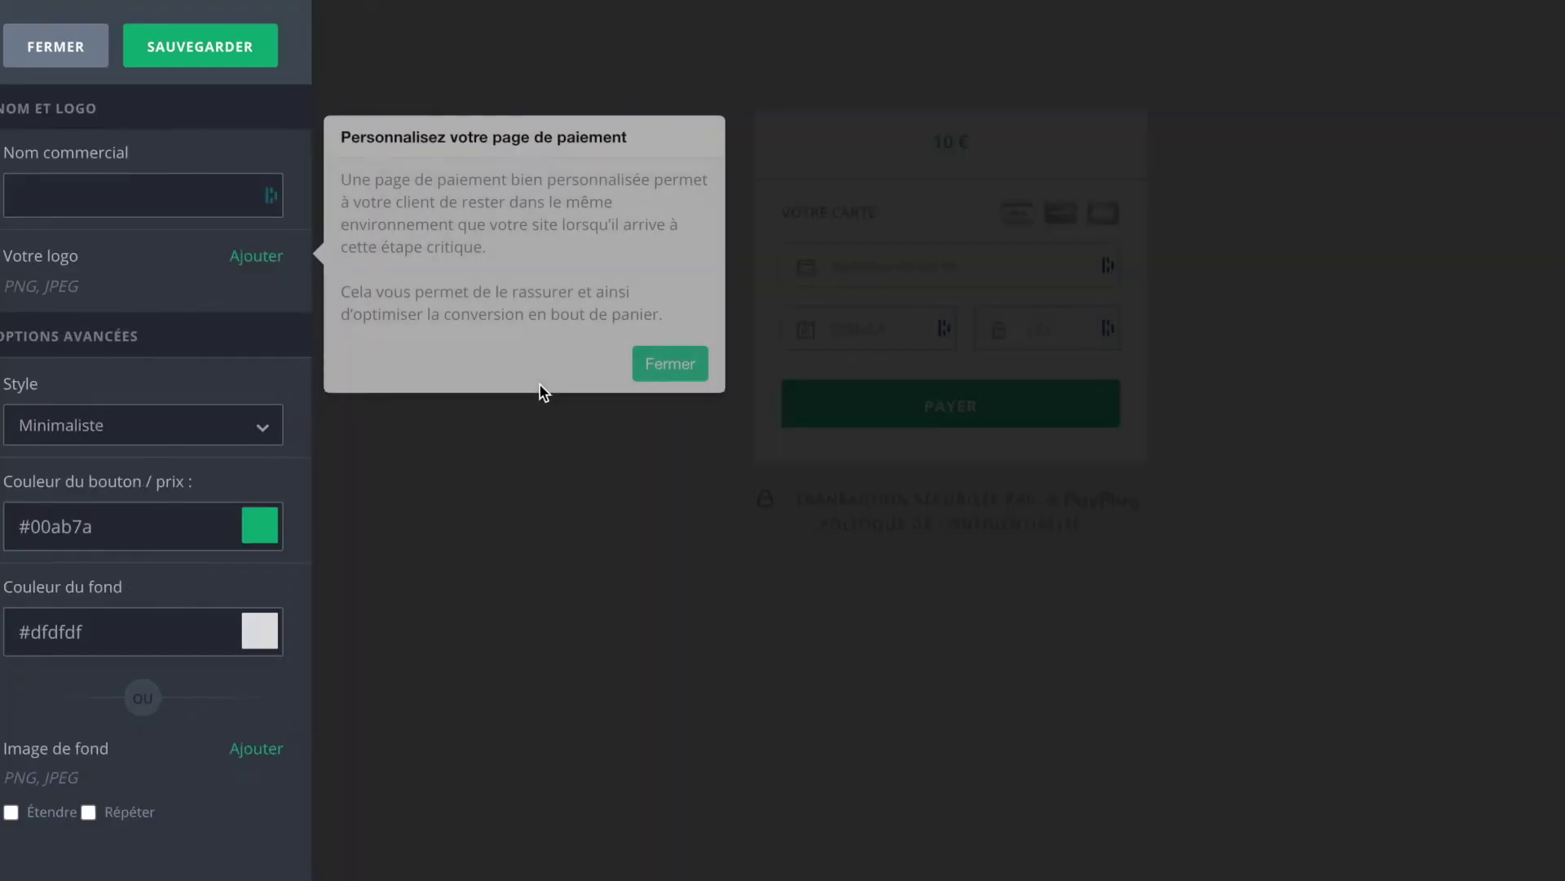
click(660, 375)
click(139, 189)
text(Entrep)
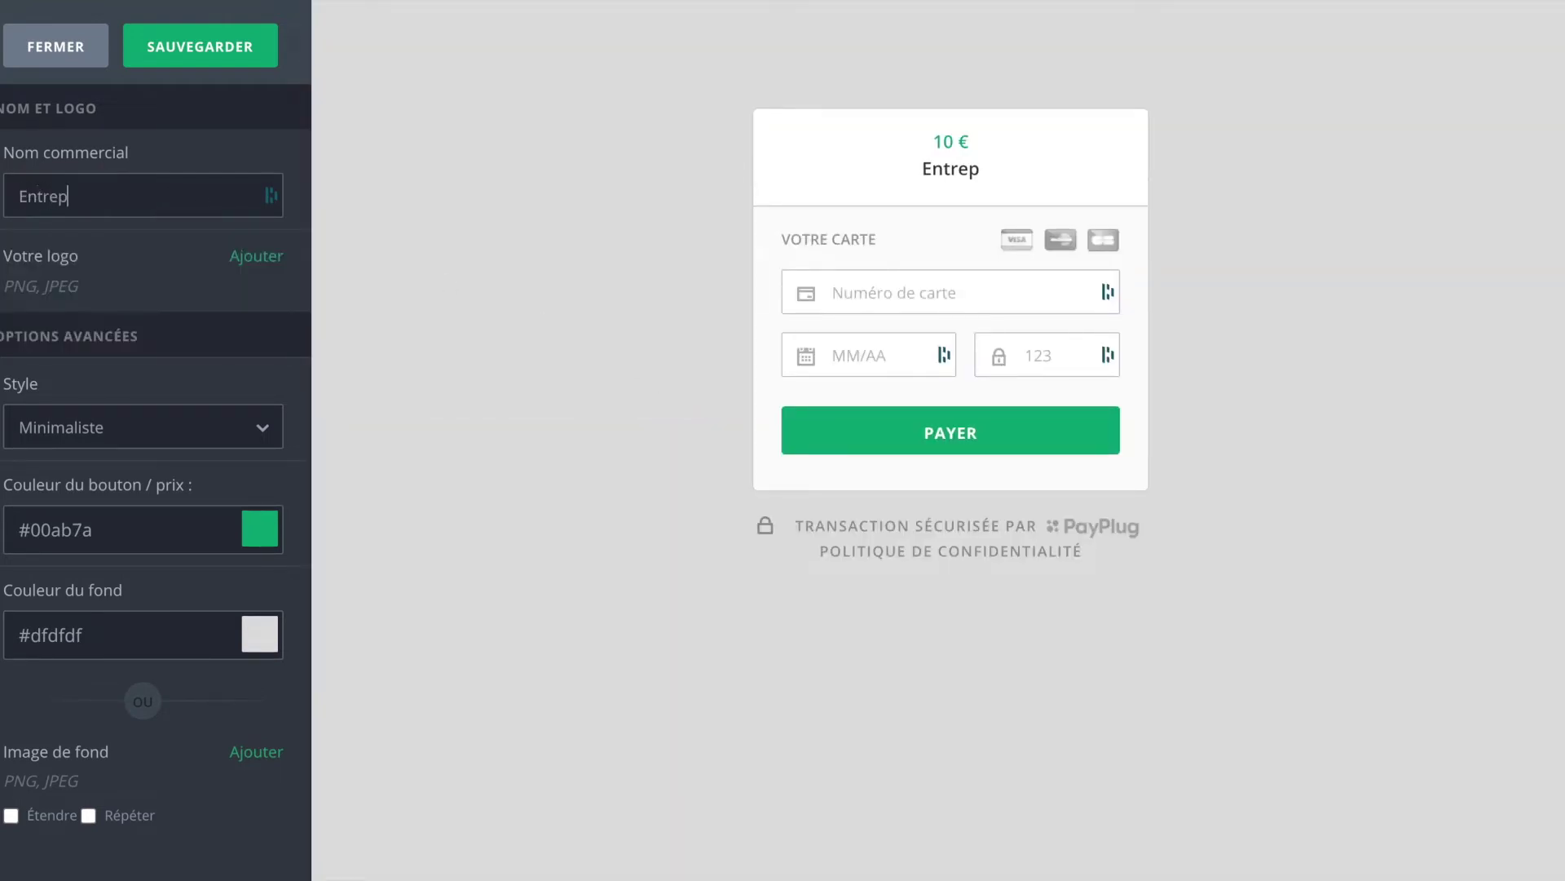
text(reneur Hero)
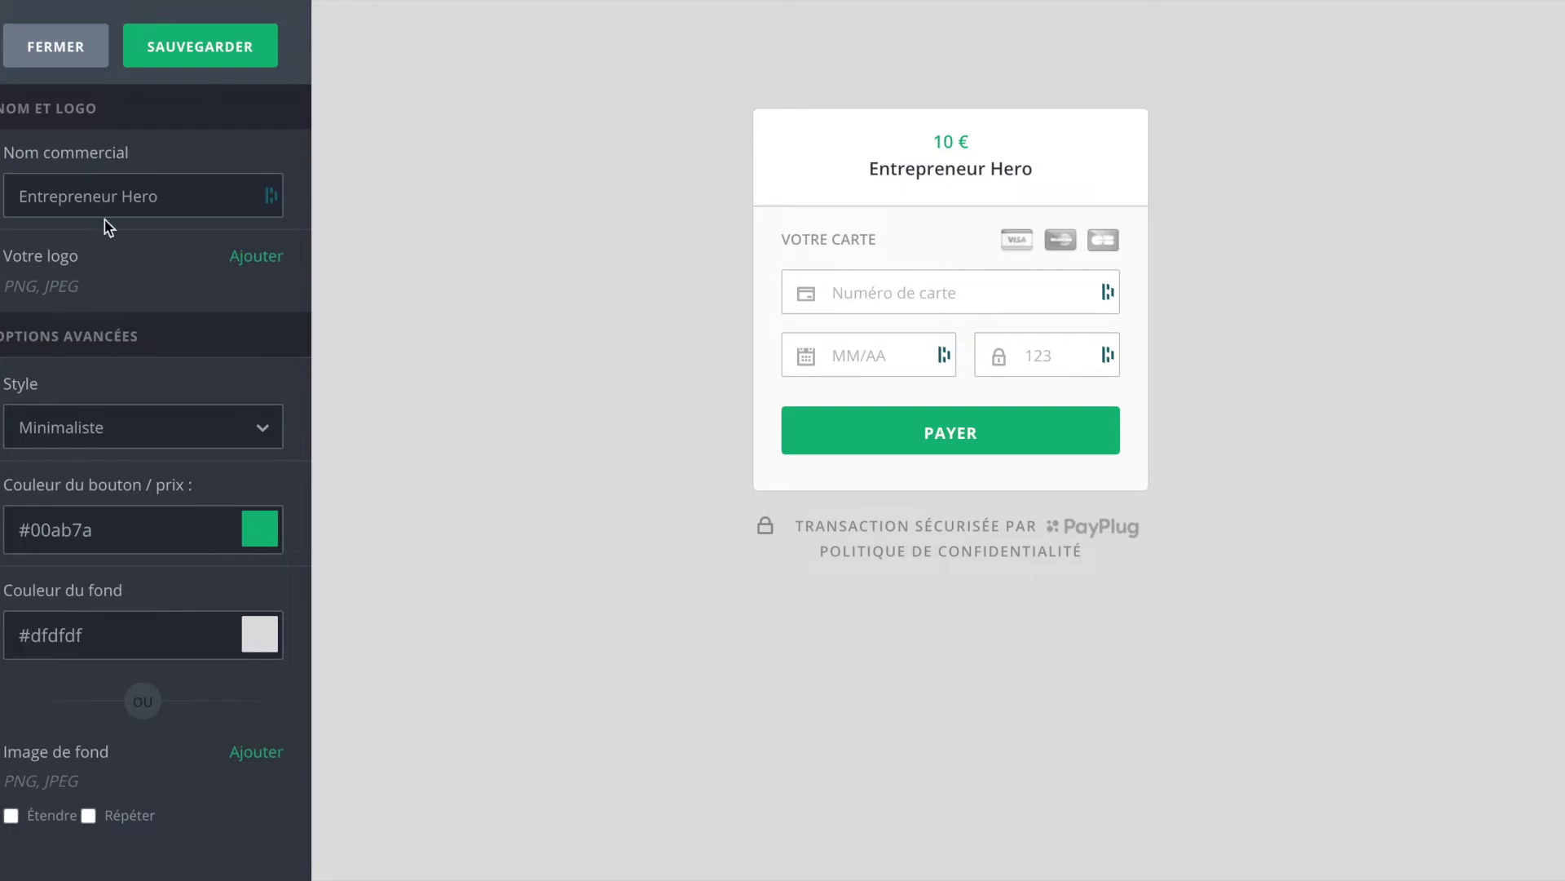
click(196, 425)
key(Escape)
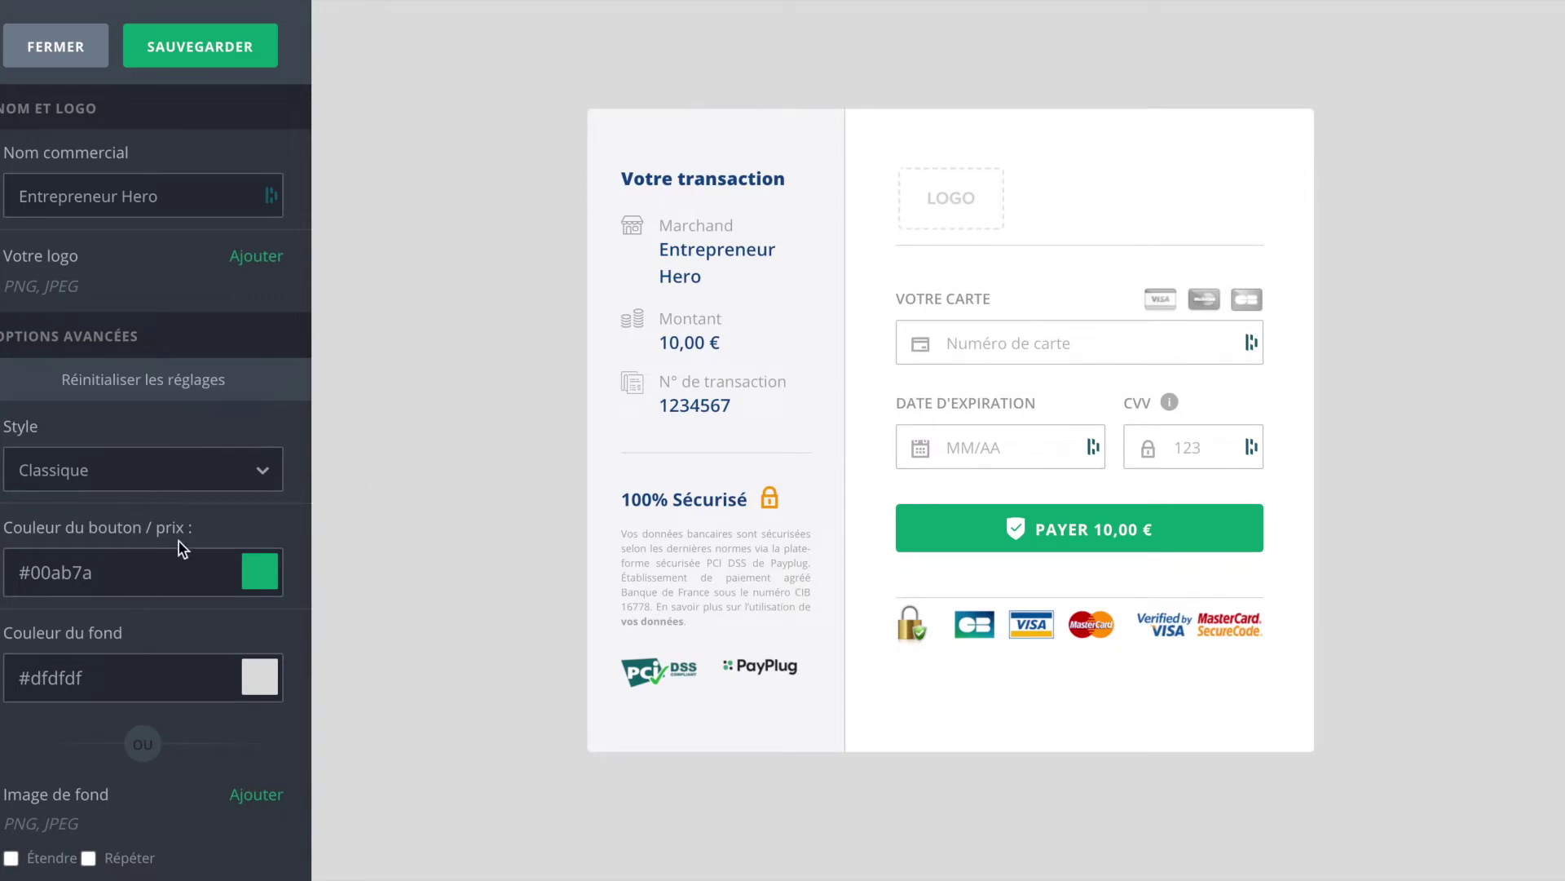
click(14, 37)
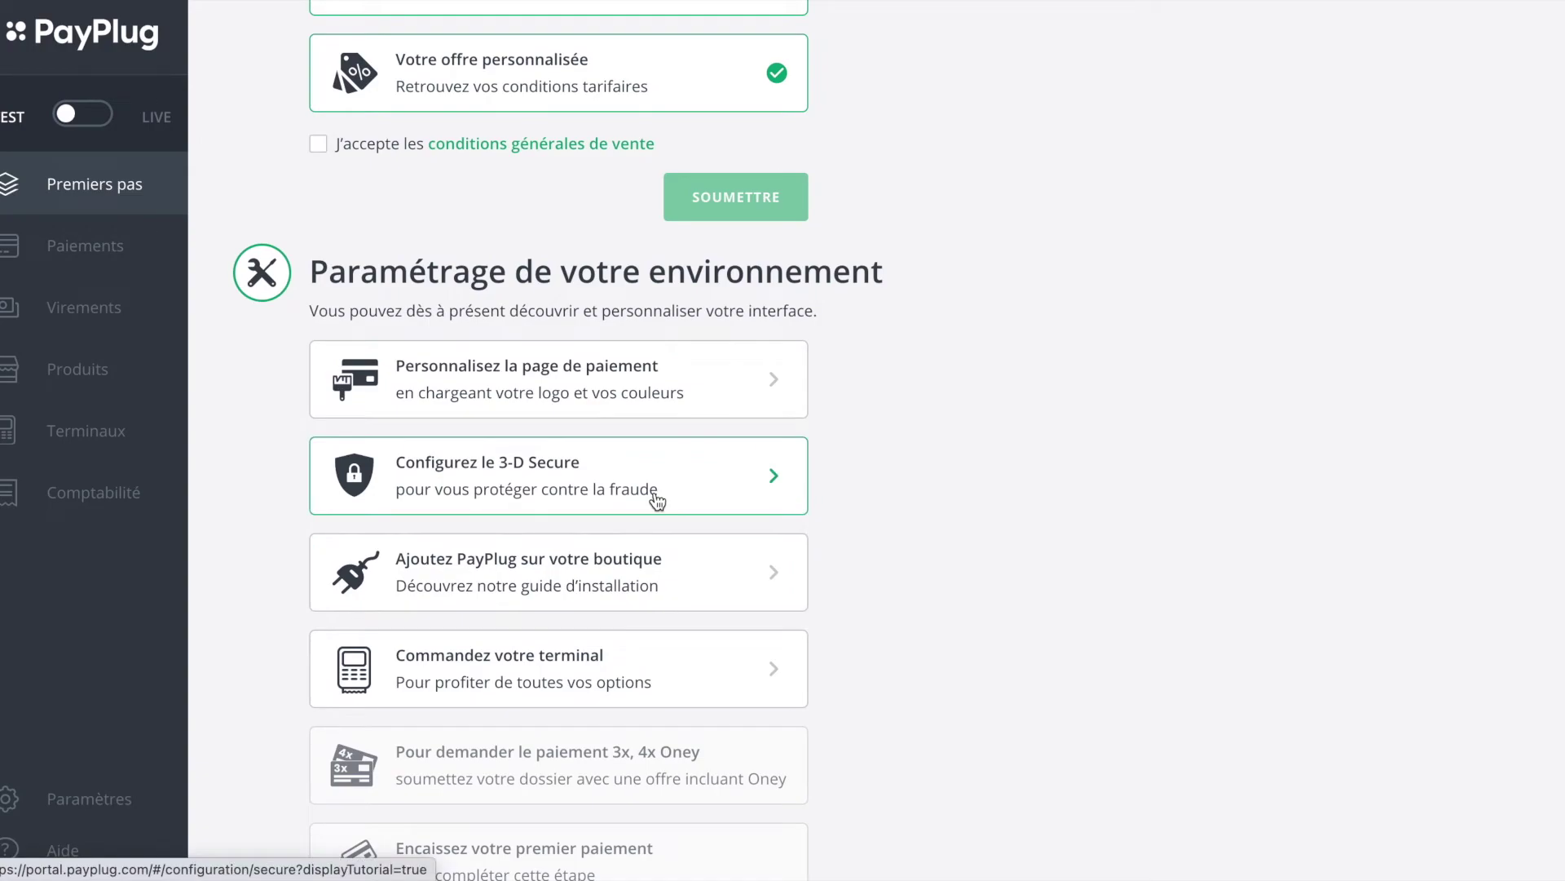
Step: In 3-D Secure settings, choose 'Déclencher le 3-D Secure pour tous les paiements'
click(654, 494)
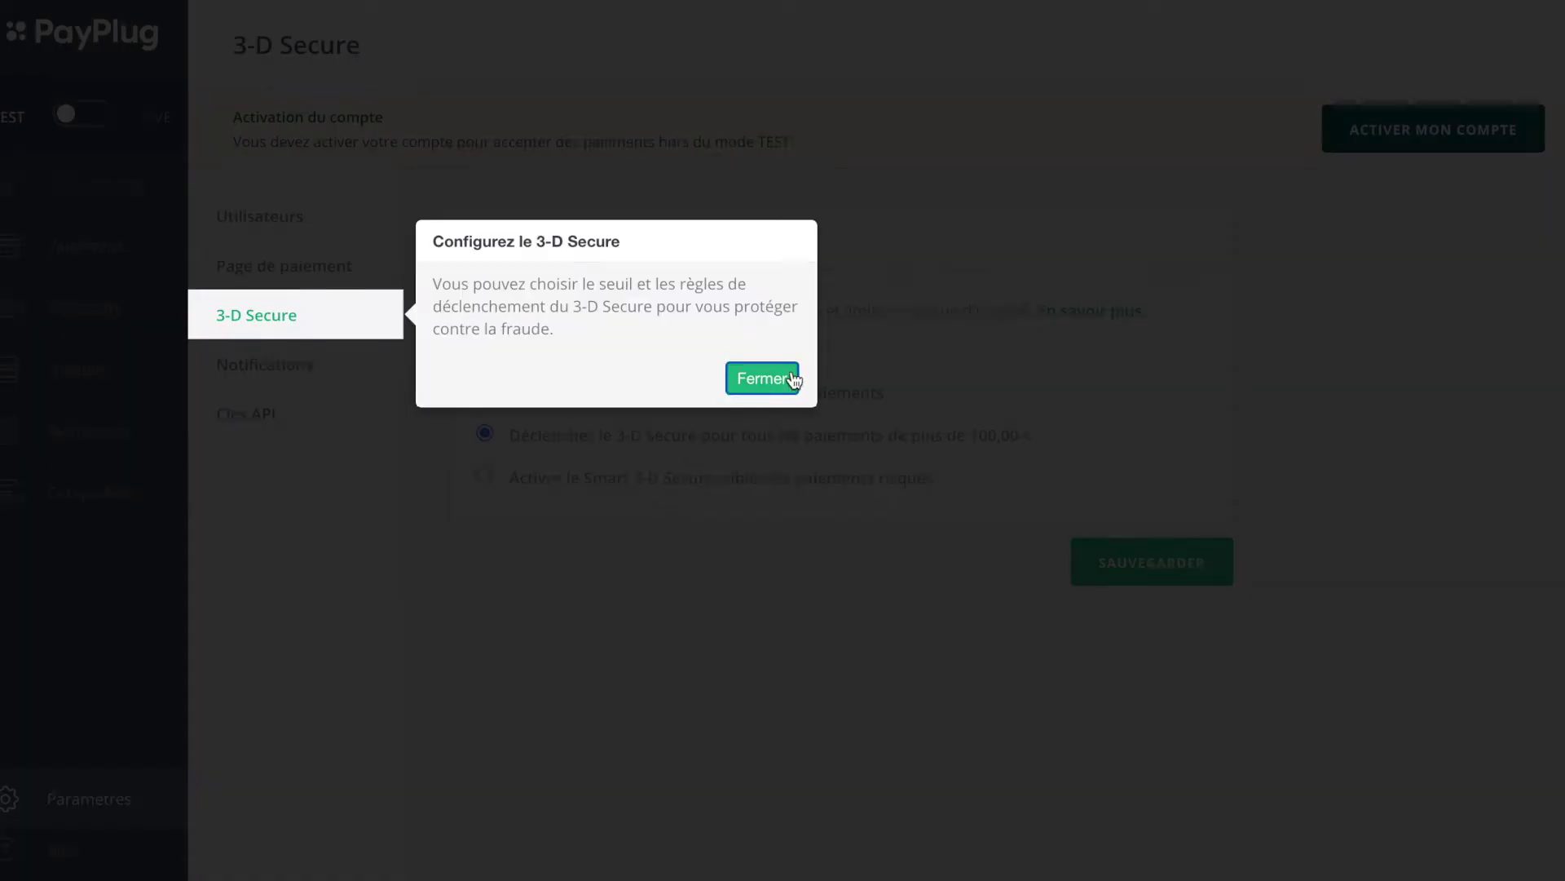
click(761, 378)
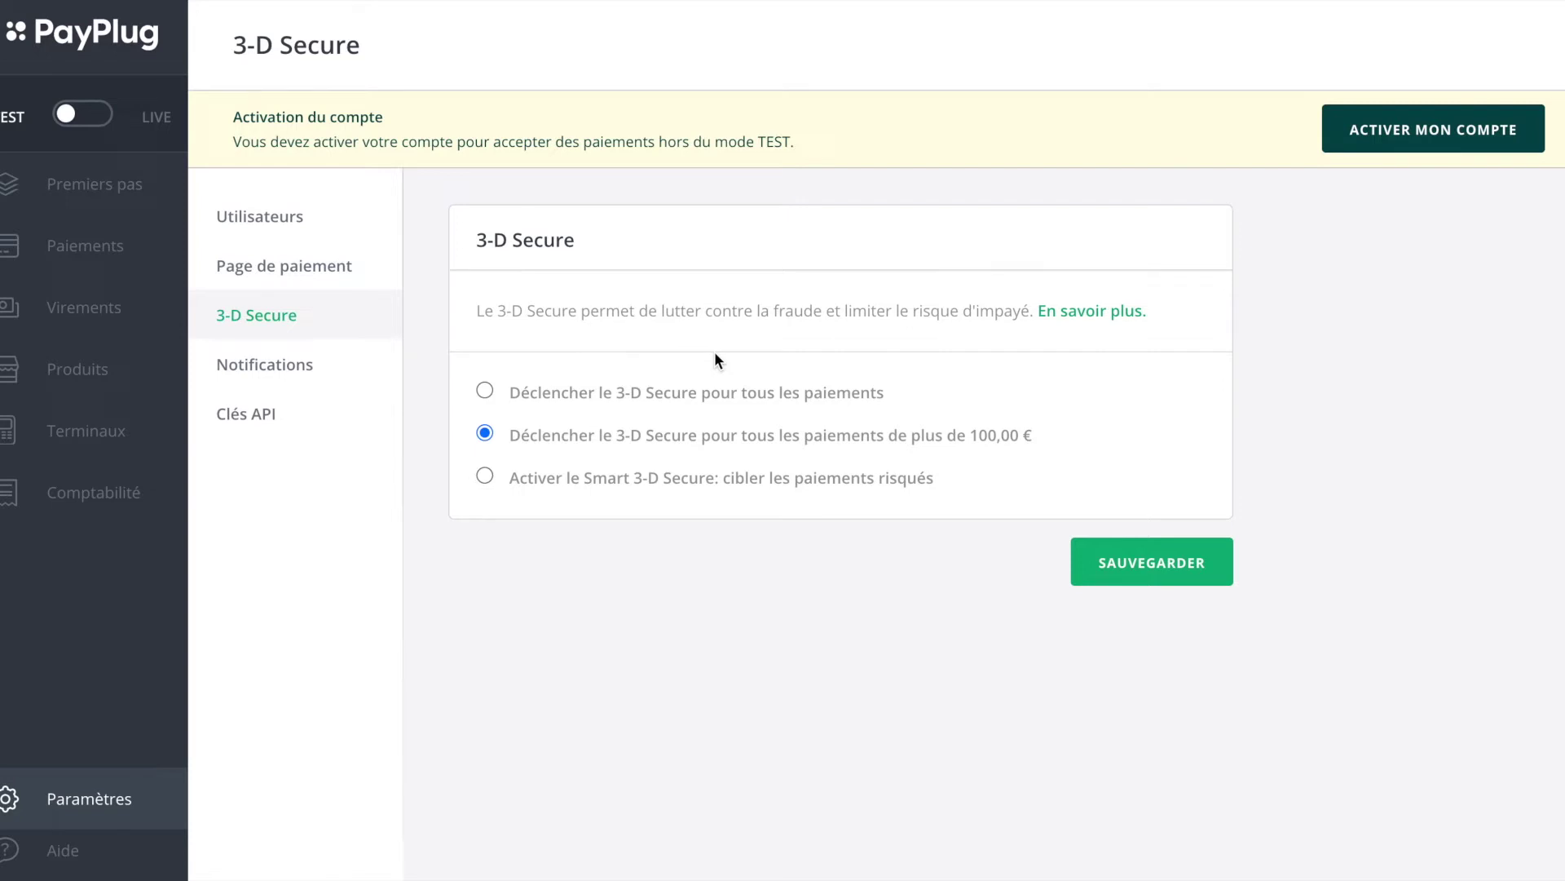
click(484, 391)
triple_click(668, 393)
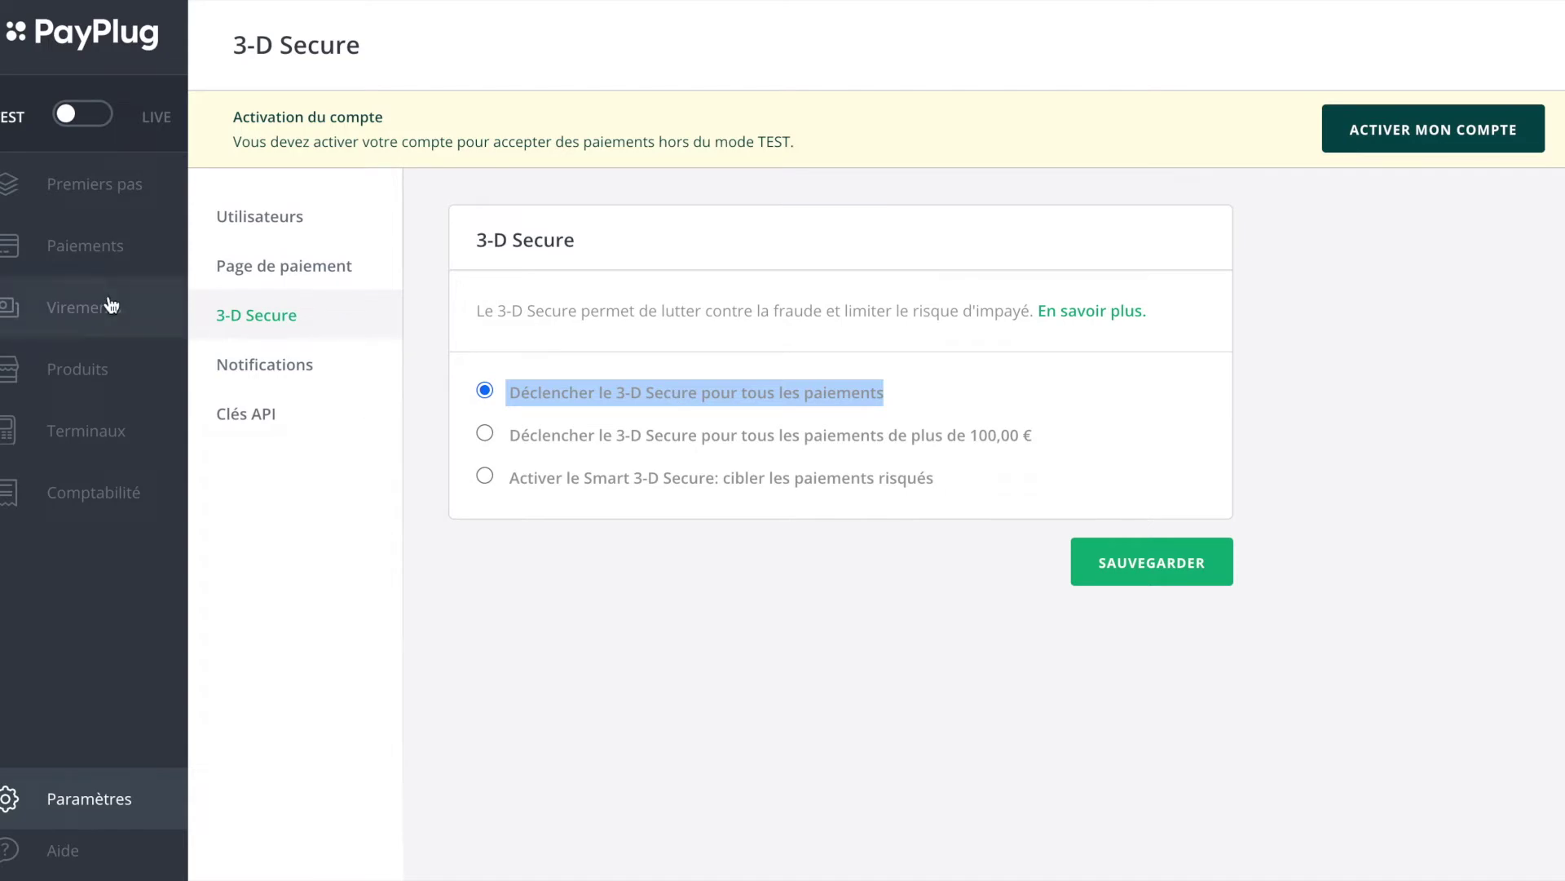
Step: Look over the notification settings
click(287, 374)
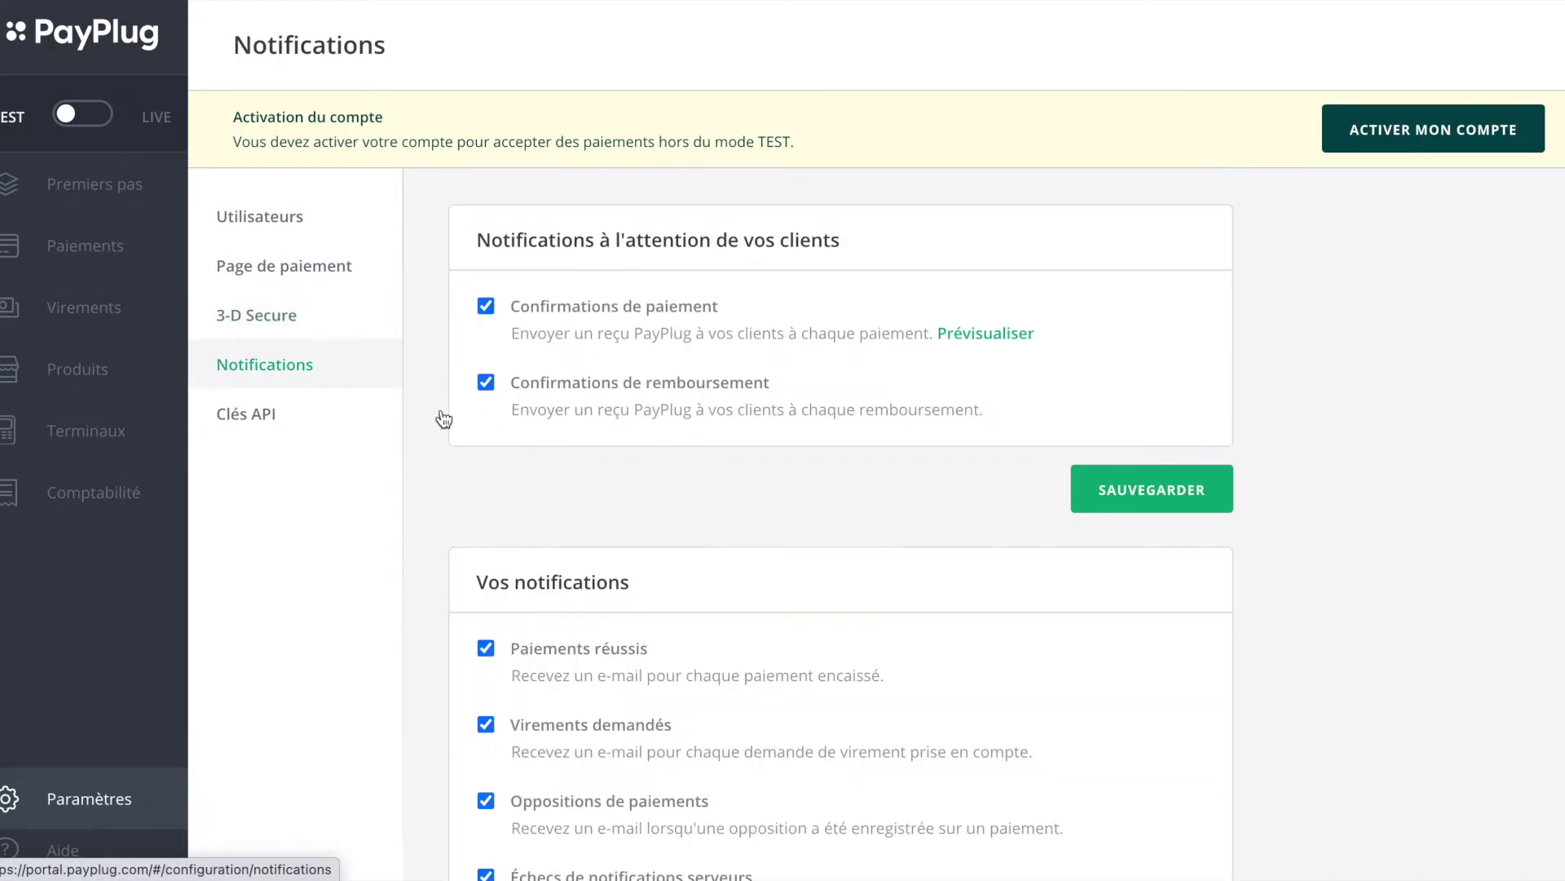
scroll(735, 505, down, 3)
scroll(735, 504, up, 3)
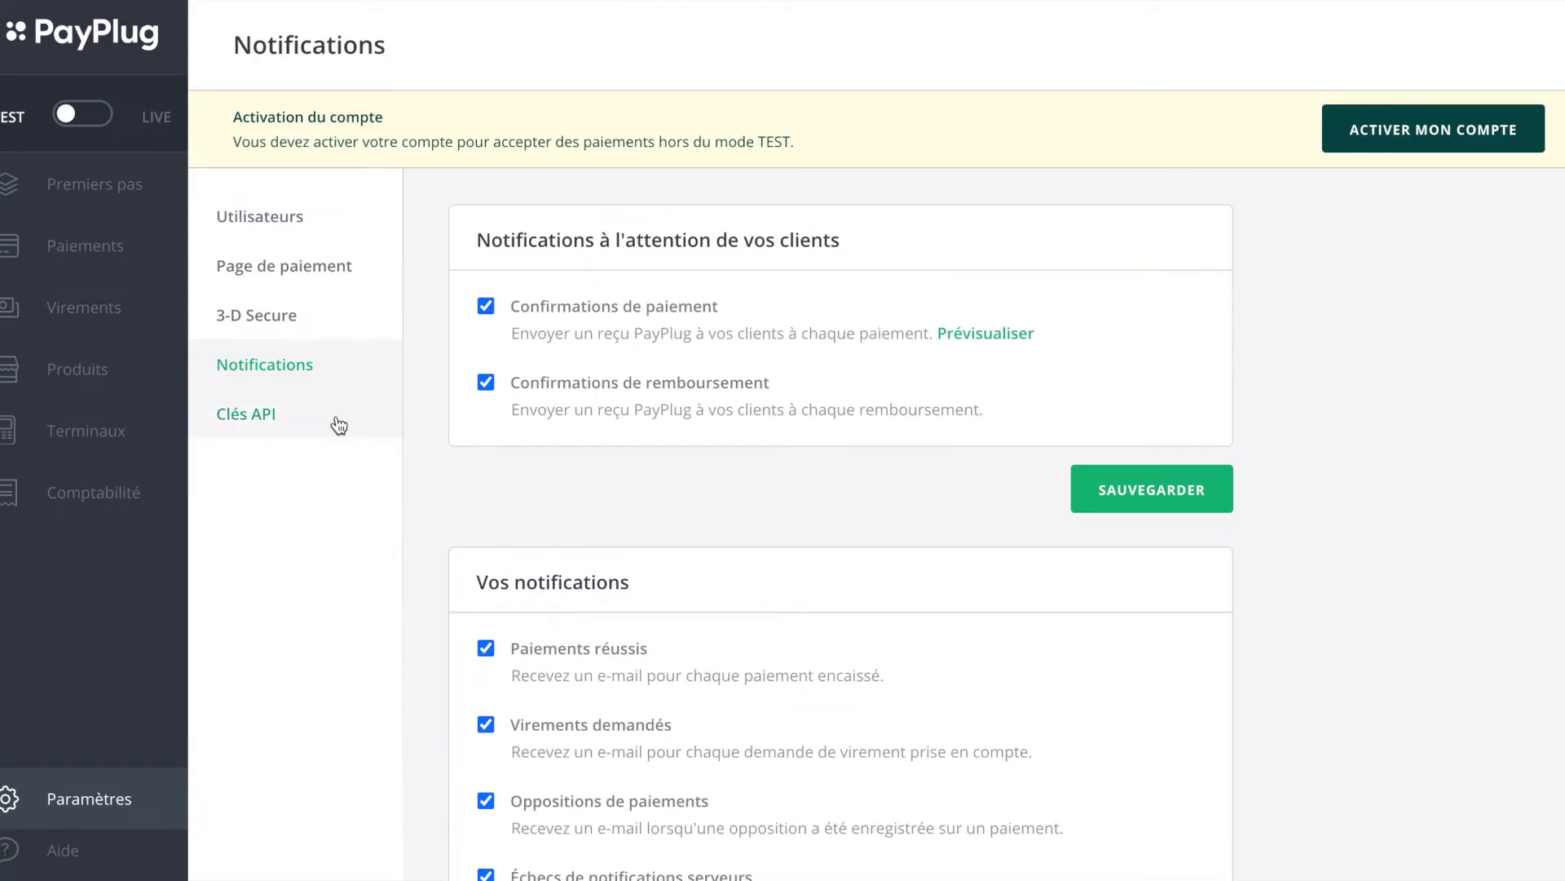
Step: Set the Clés API shop configuration to Shopify, then go to Virements
click(314, 424)
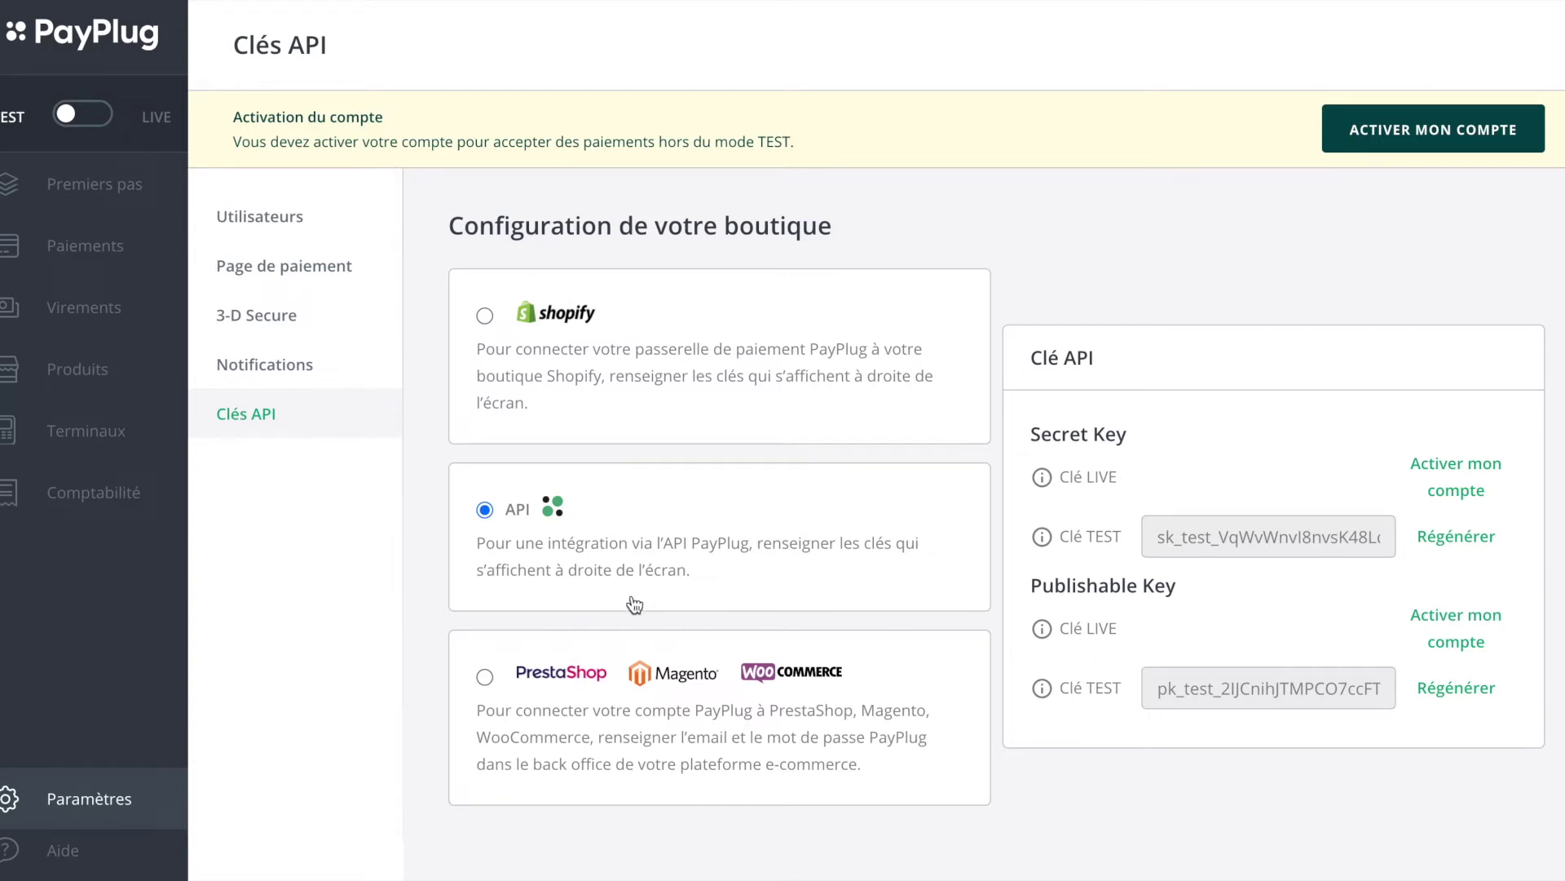
click(489, 677)
click(484, 315)
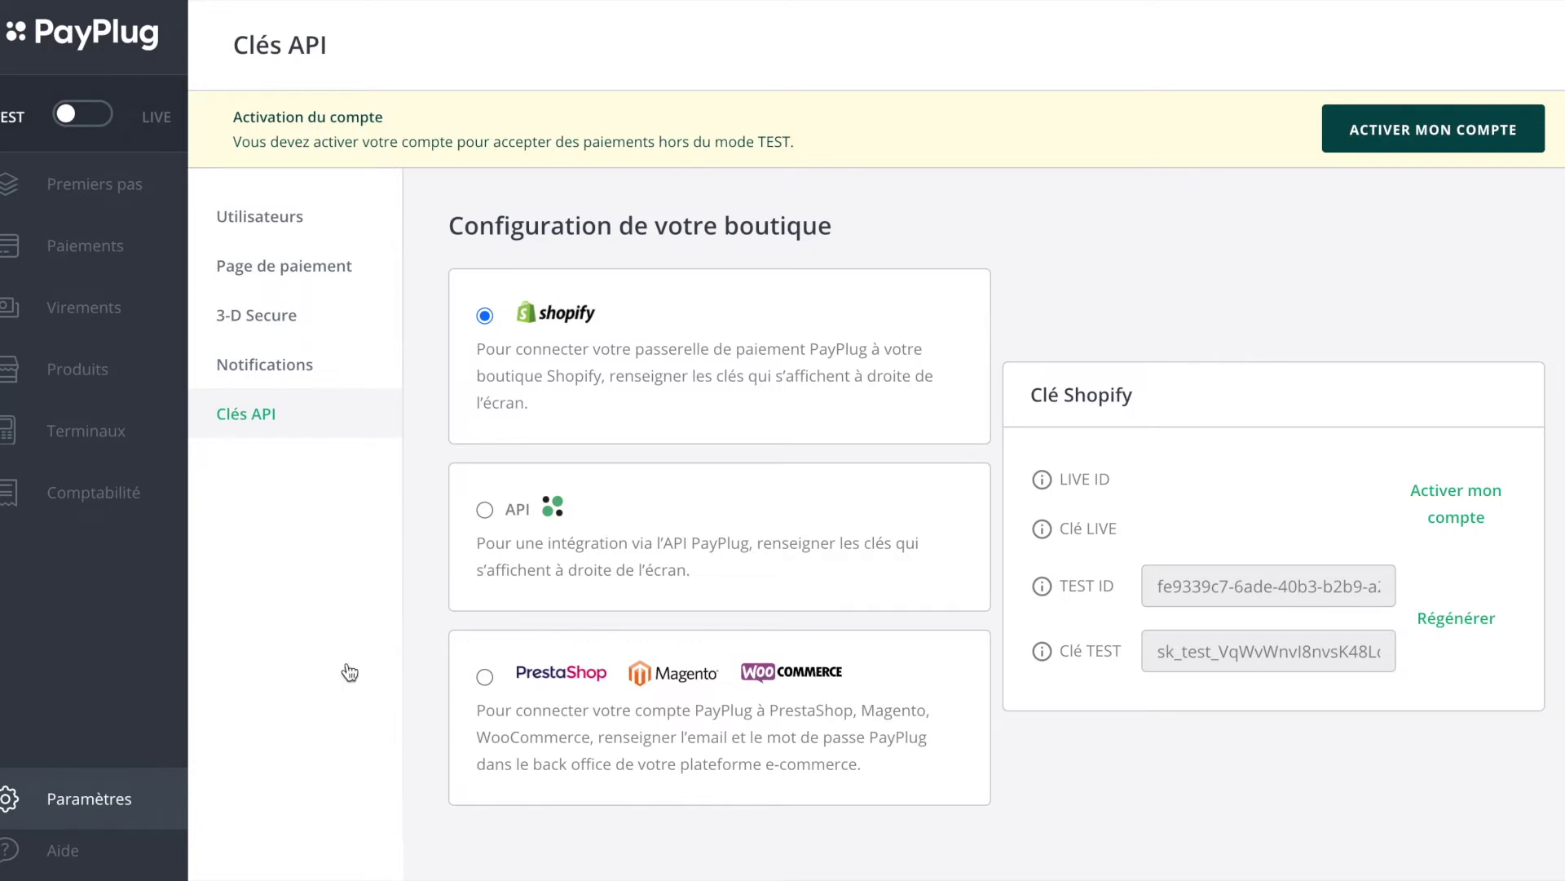
click(98, 326)
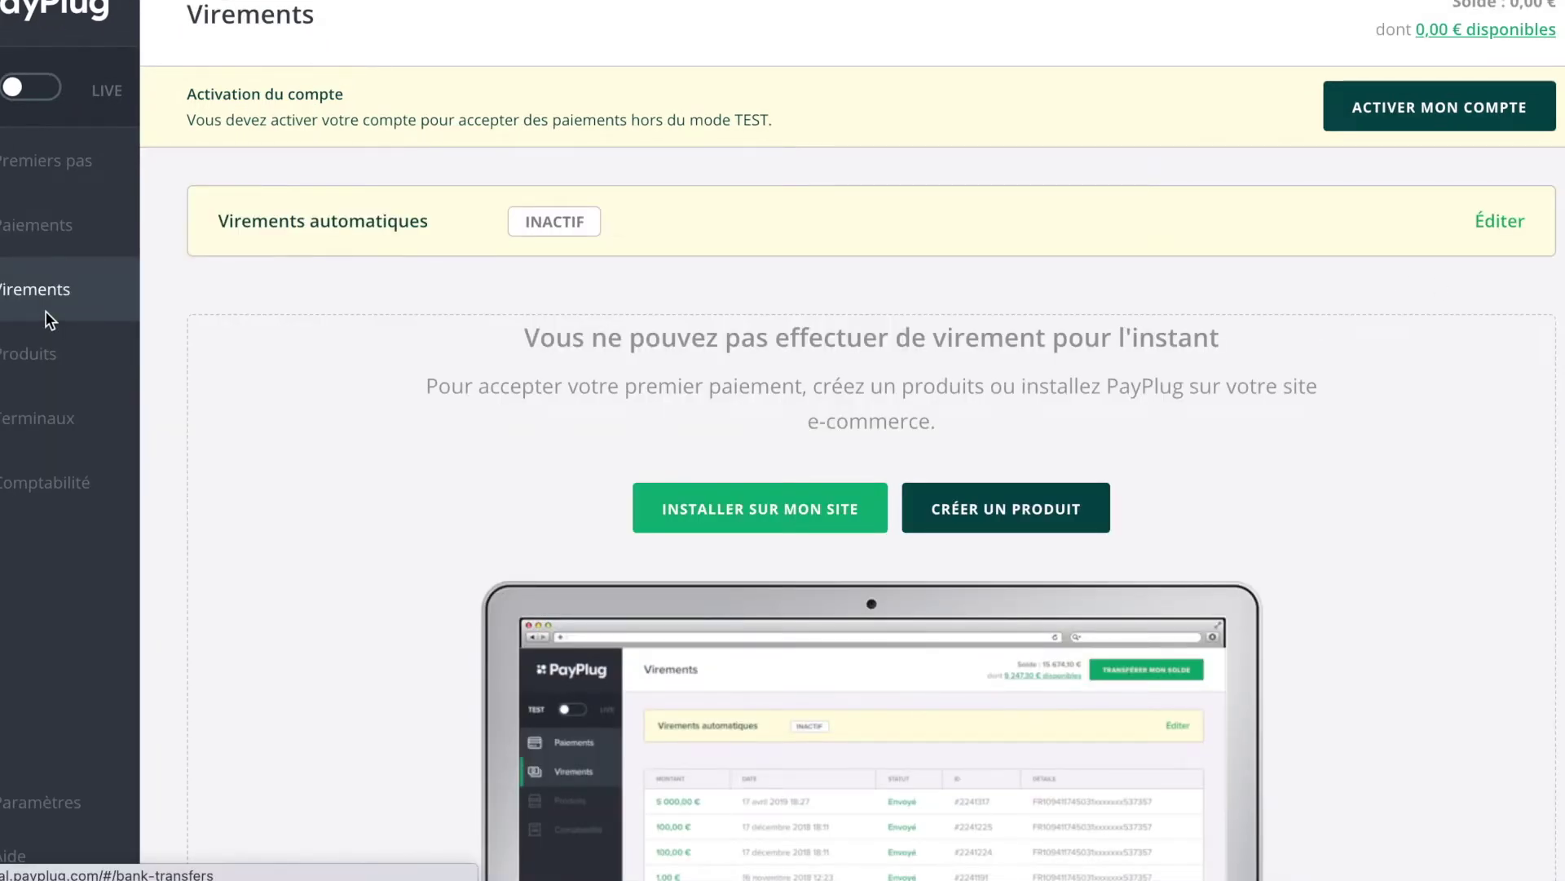
Step: Open the Produits list, showing Bobines, and start a blank Nouveau produit form
click(47, 354)
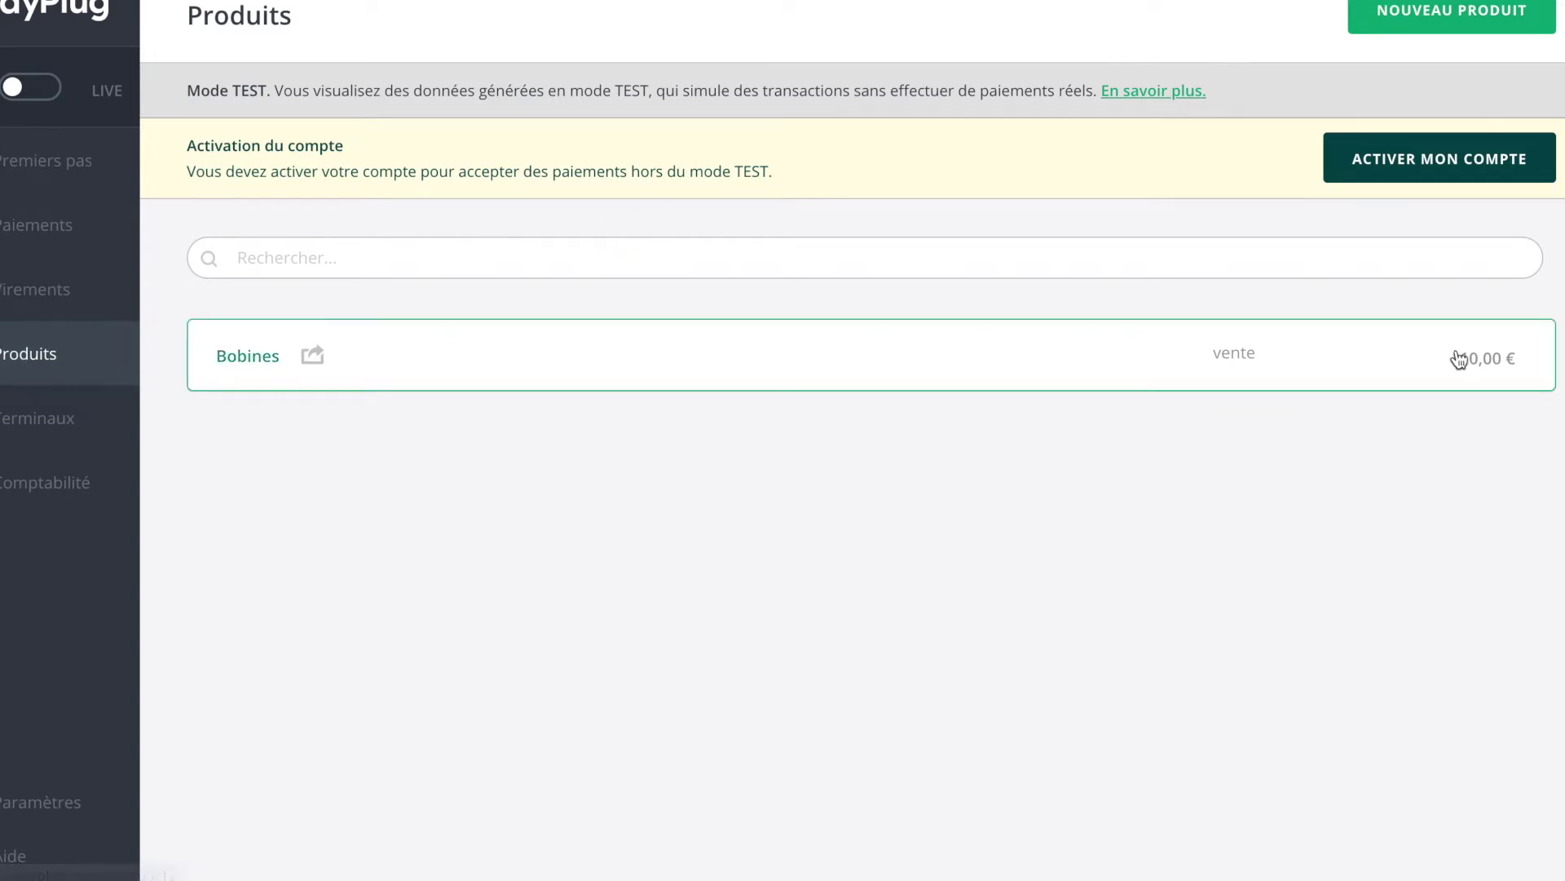
click(1510, 24)
Step: Enter the title 'Bobines thermiques', description 'Lot de 50 bobines' and amount 10 €
click(710, 364)
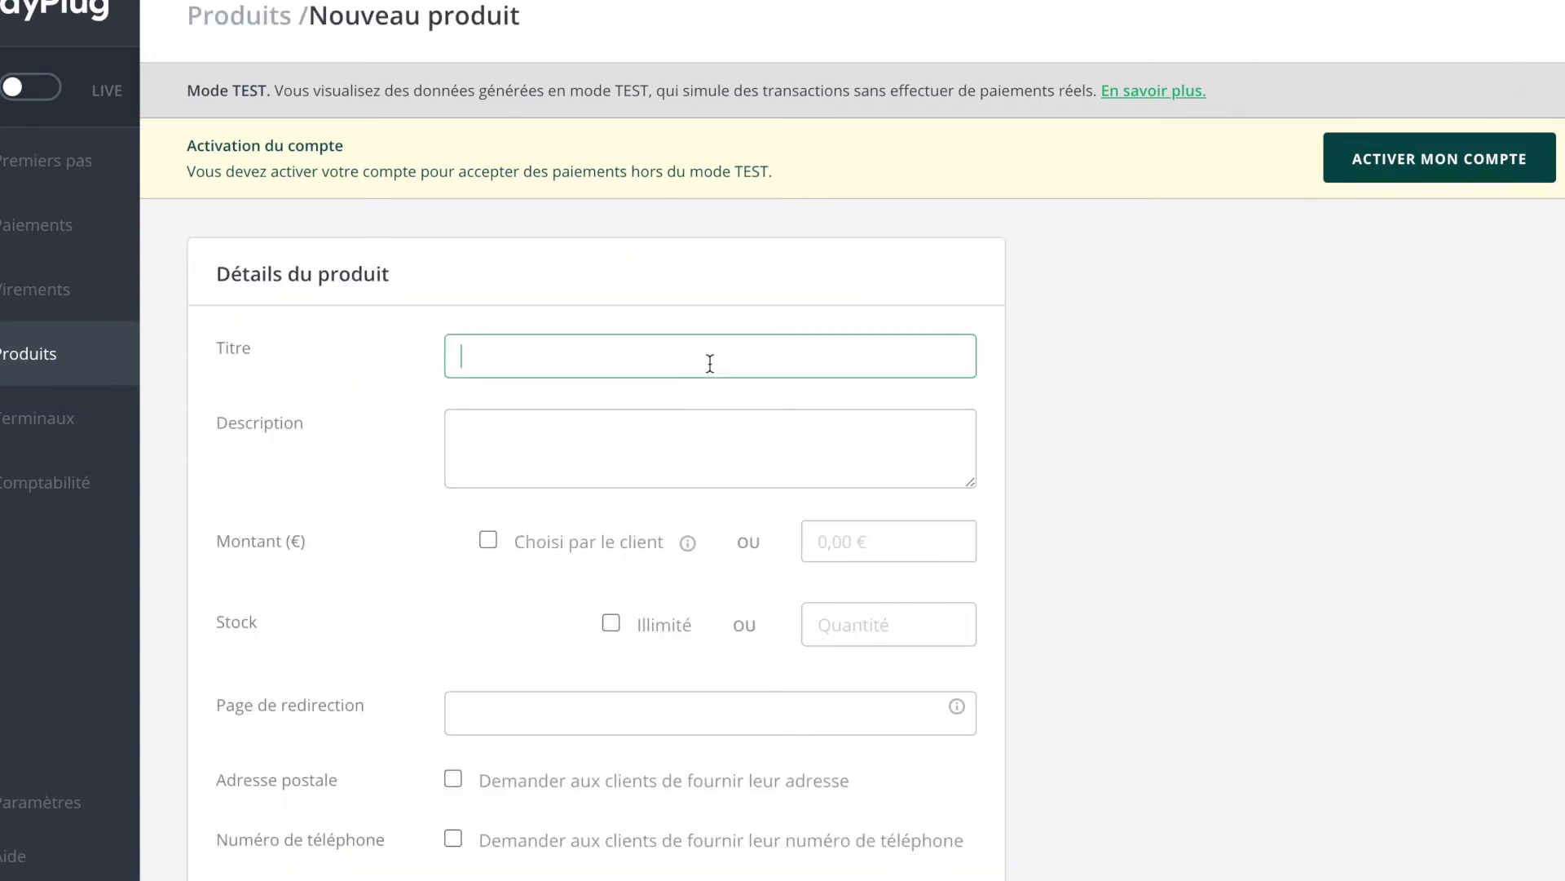
text(Bobines thermiques)
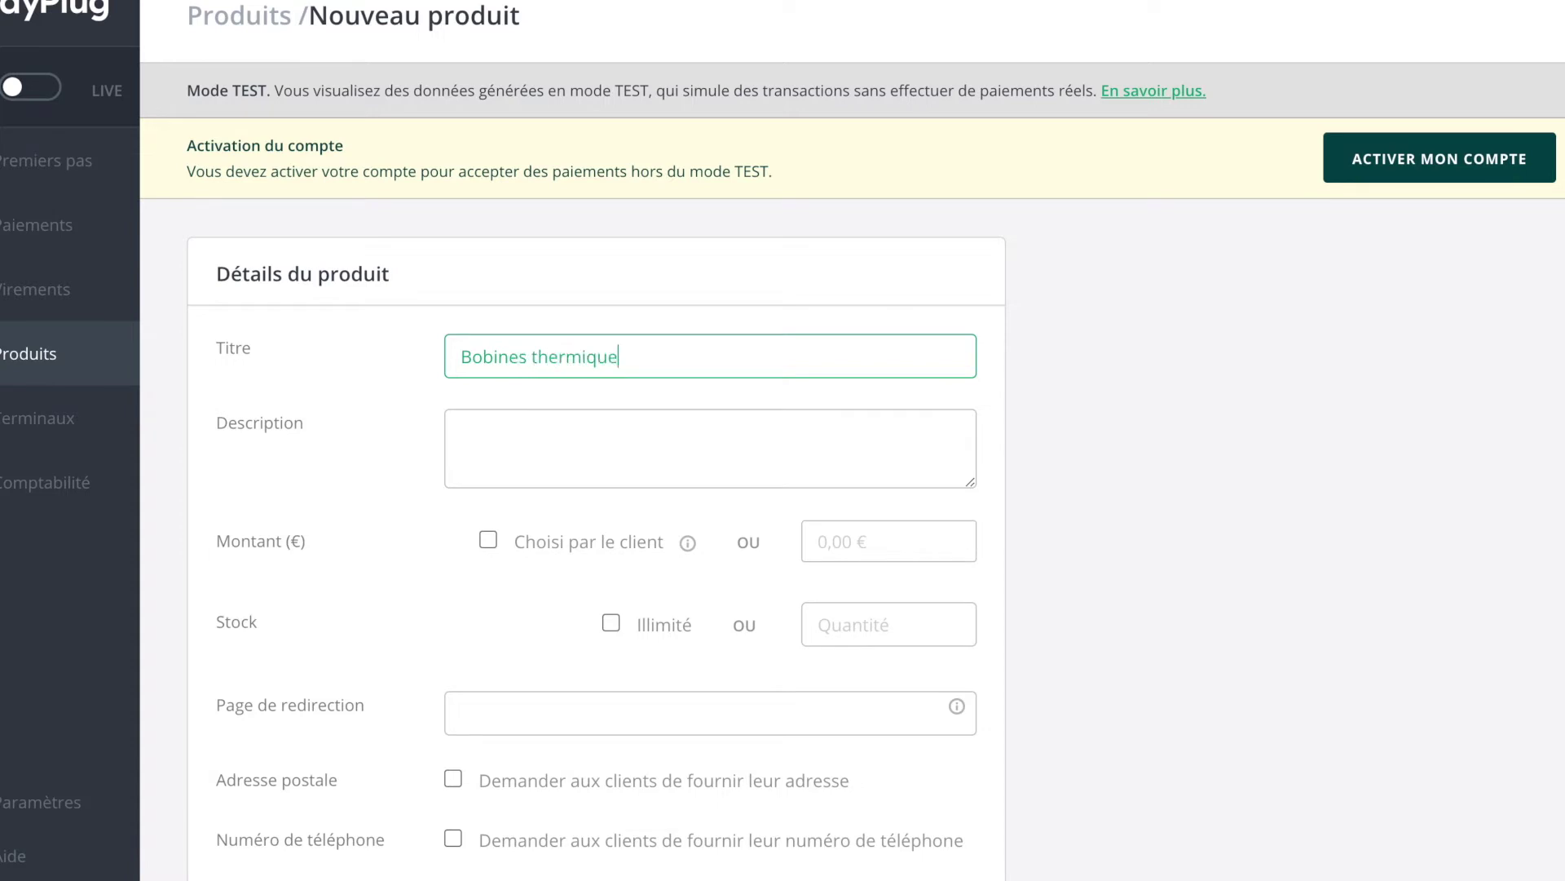
click(681, 440)
text(Lot)
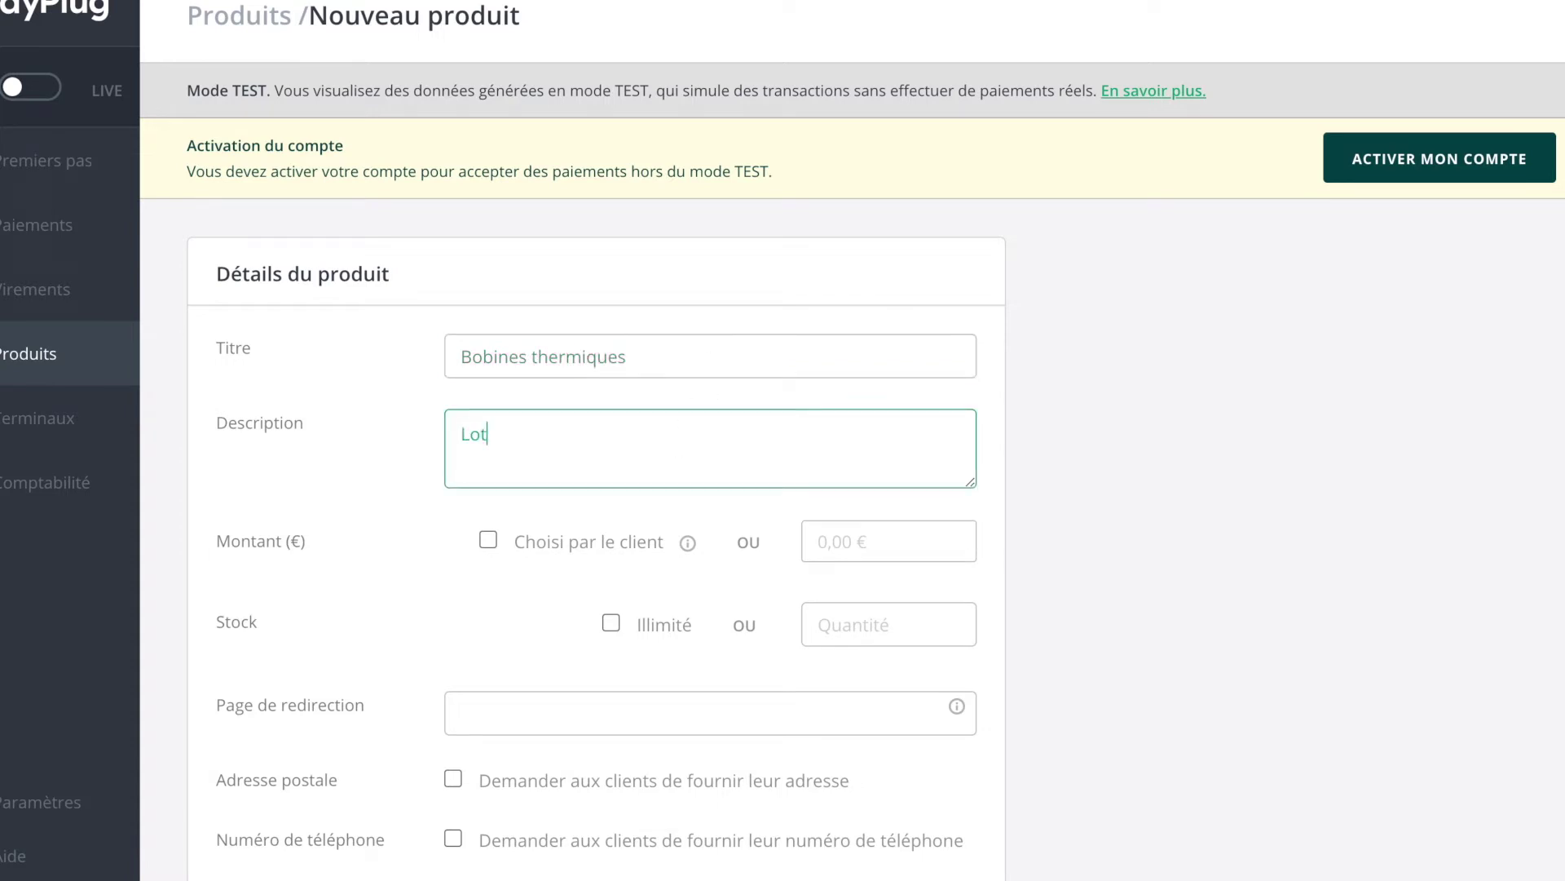
text( de 50 bobines)
scroll(645, 540, down, 2)
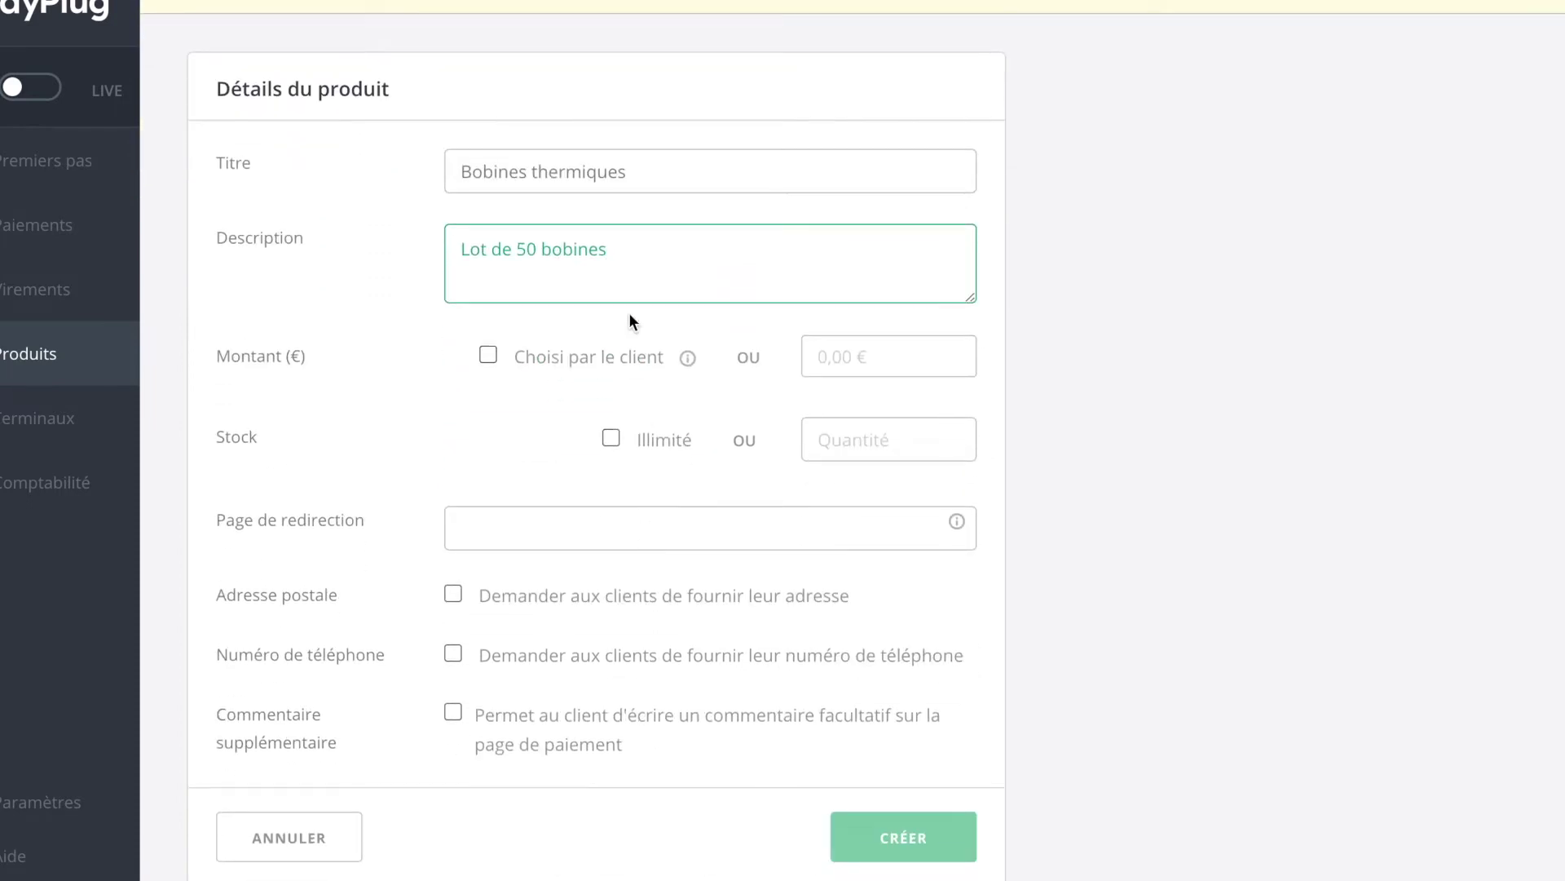
click(891, 365)
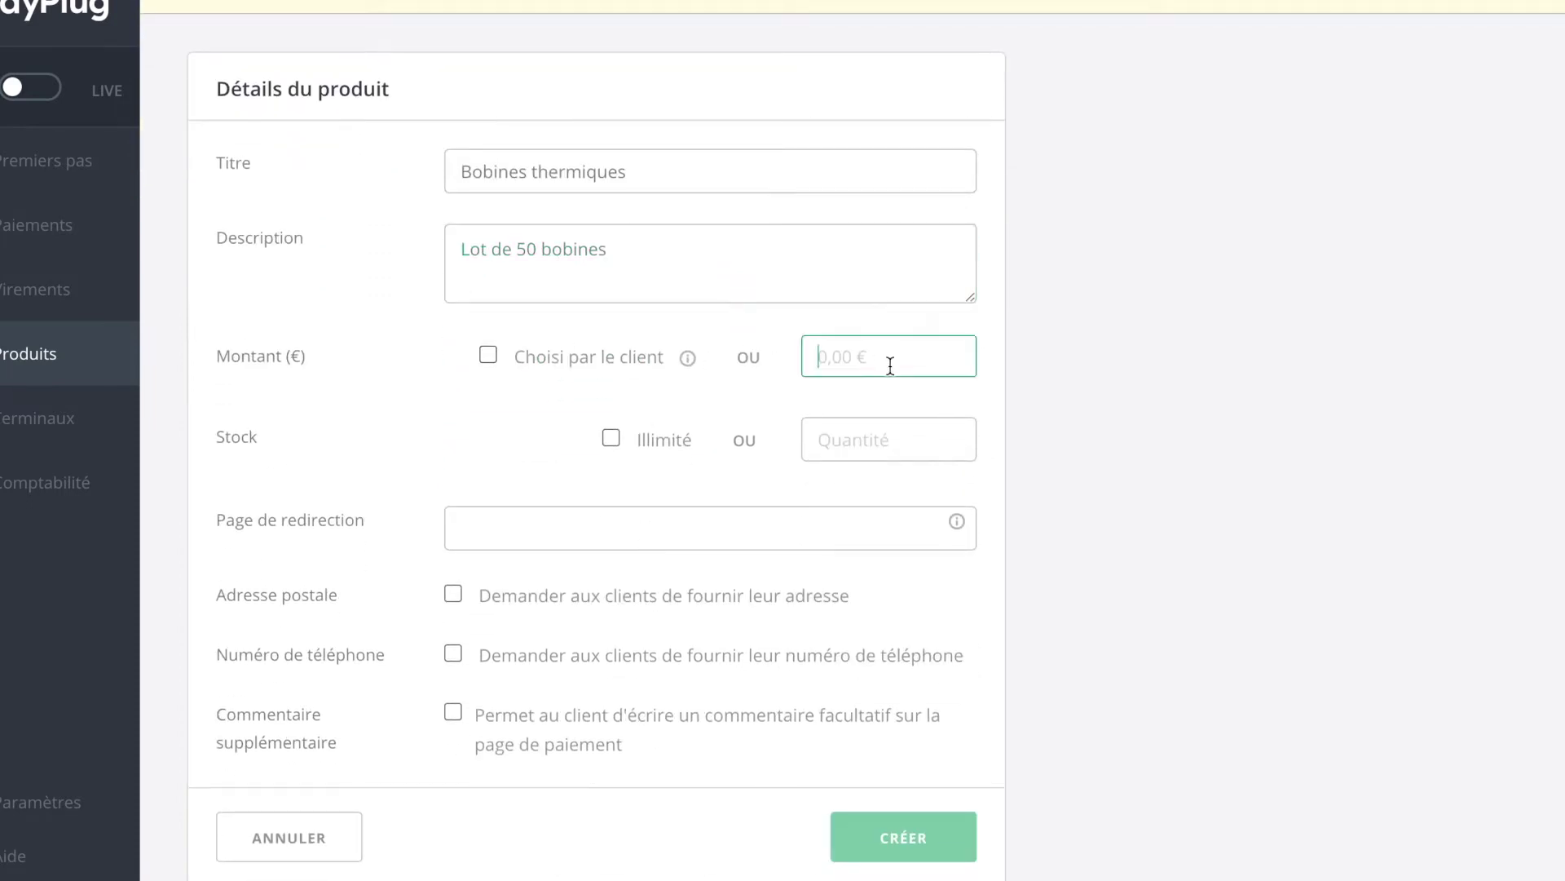
text(10)
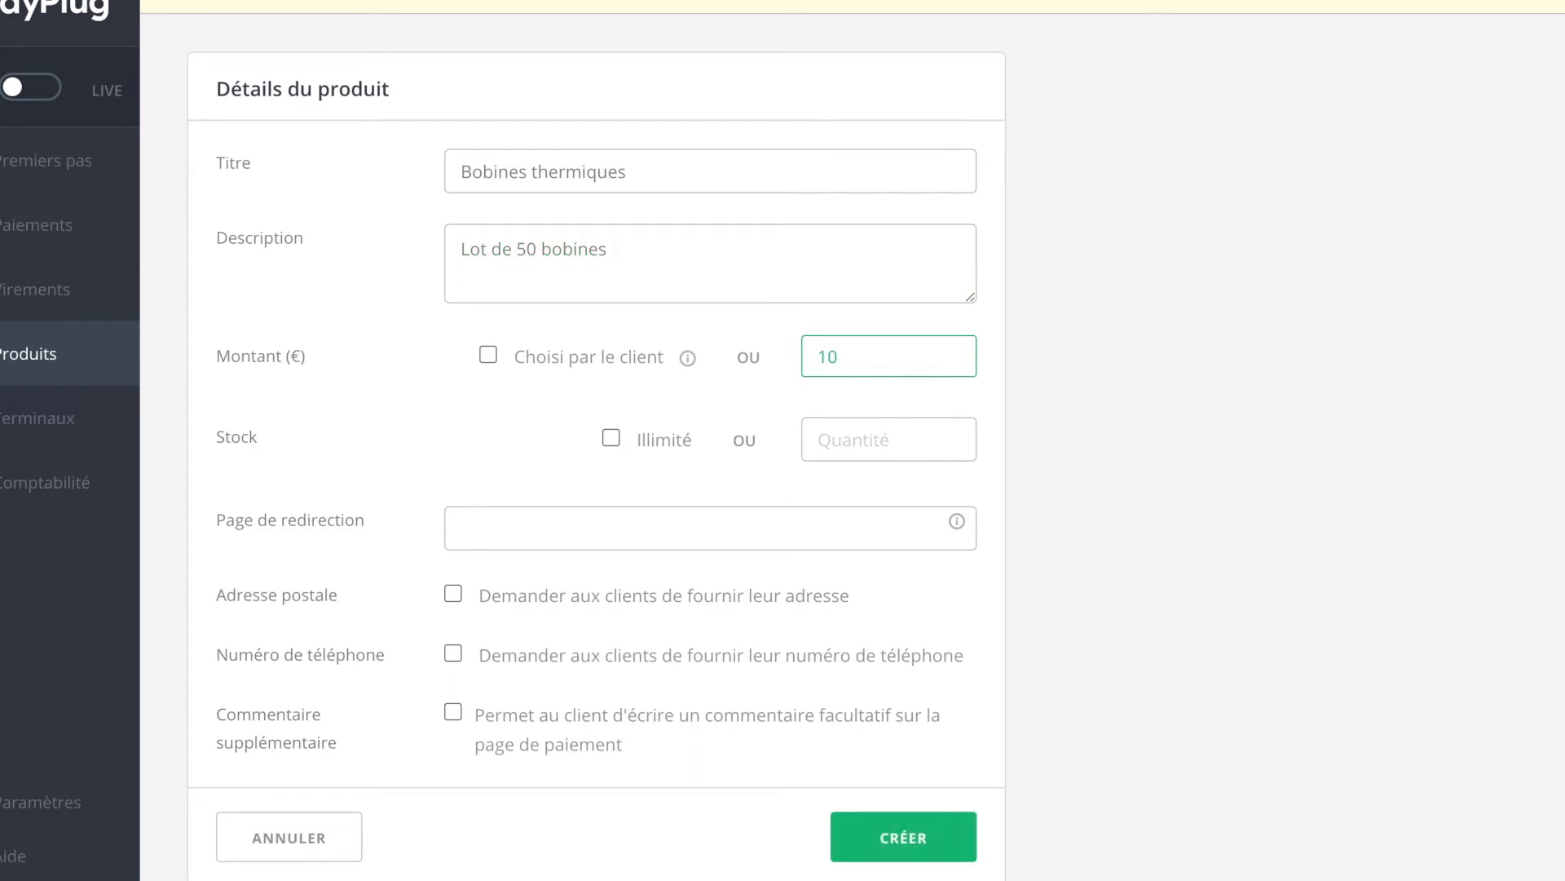
scroll(473, 440, down, 1)
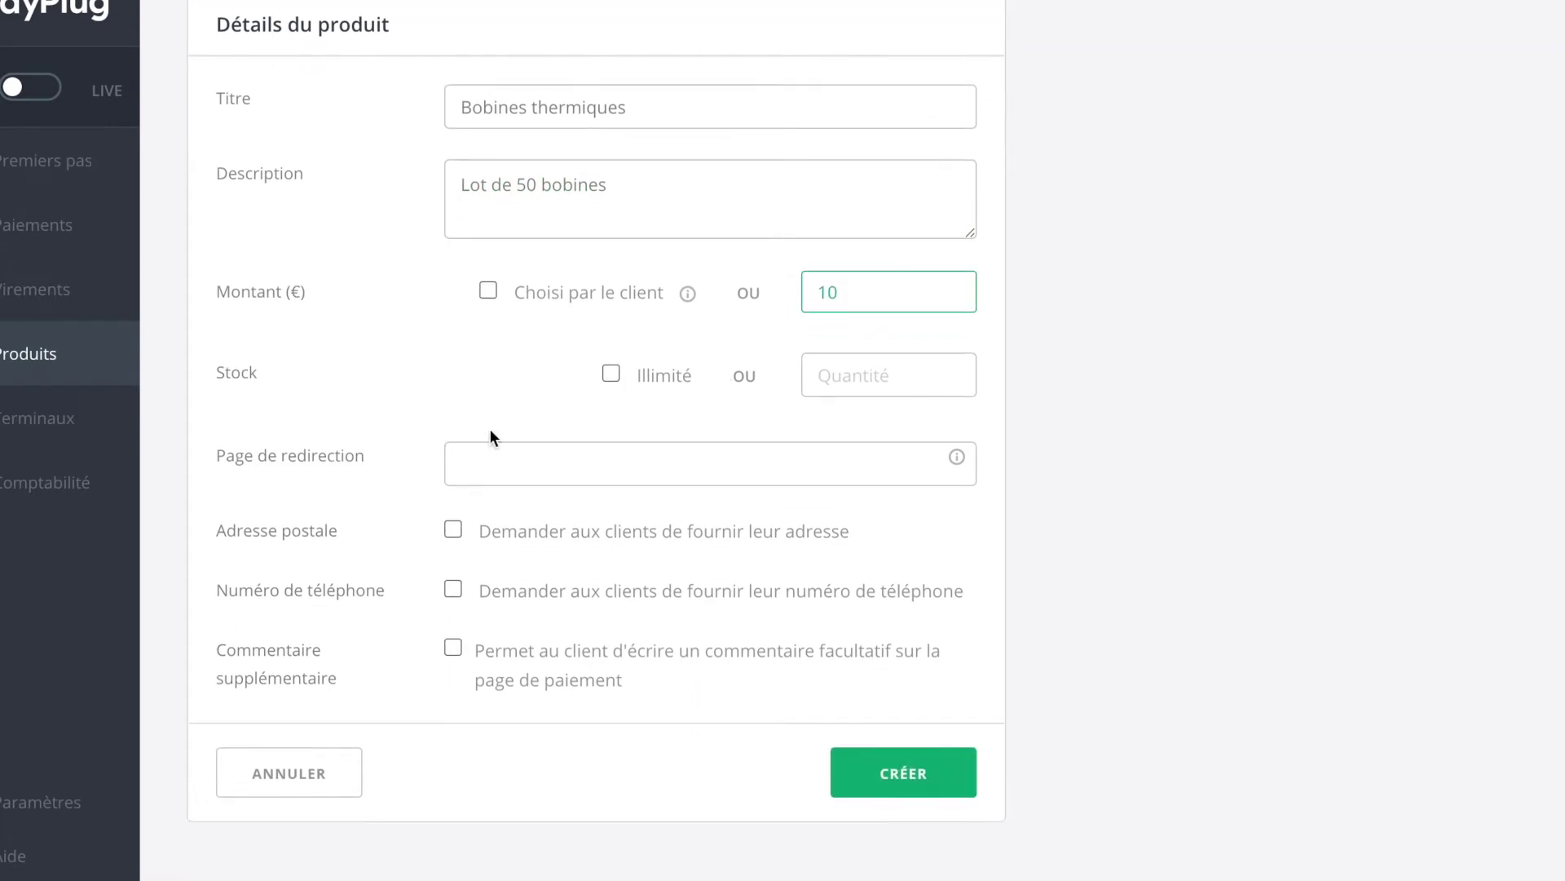
click(610, 374)
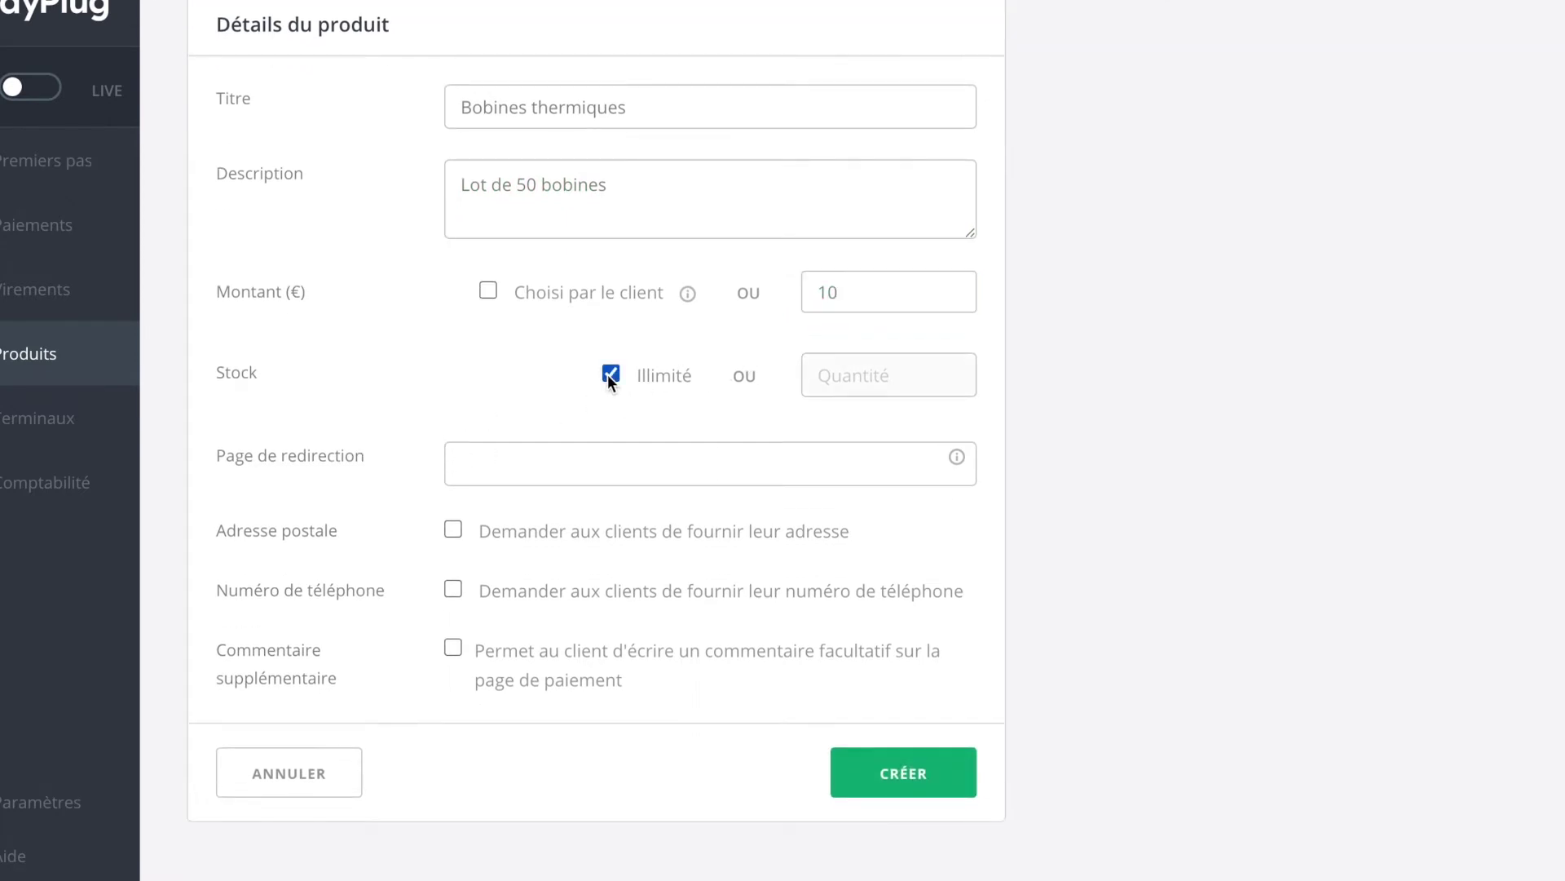
click(513, 454)
text(htt)
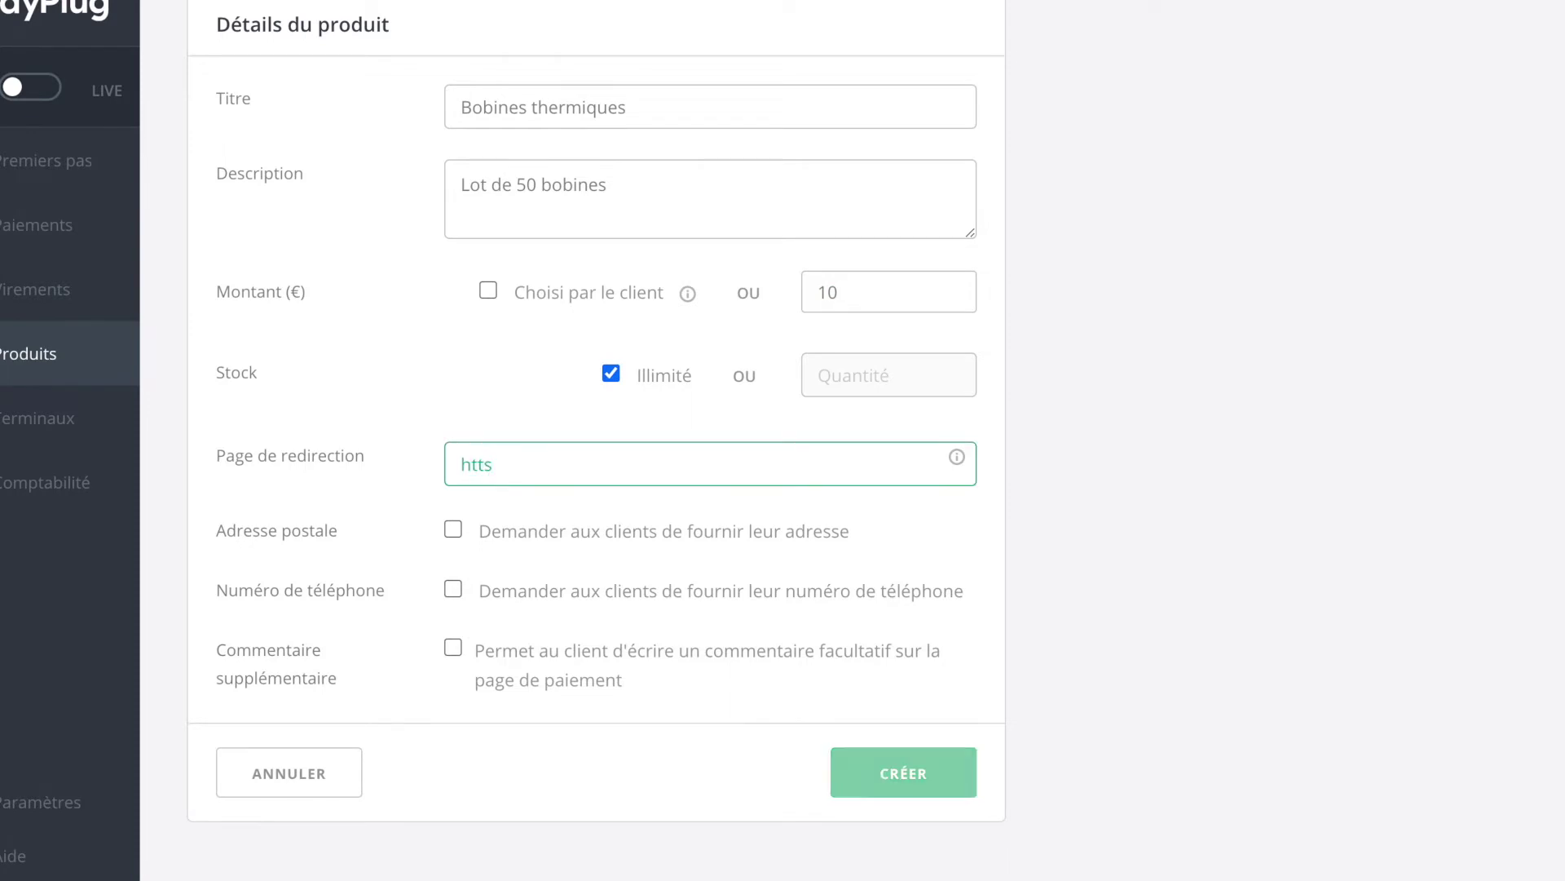
text(ps://www.entrep)
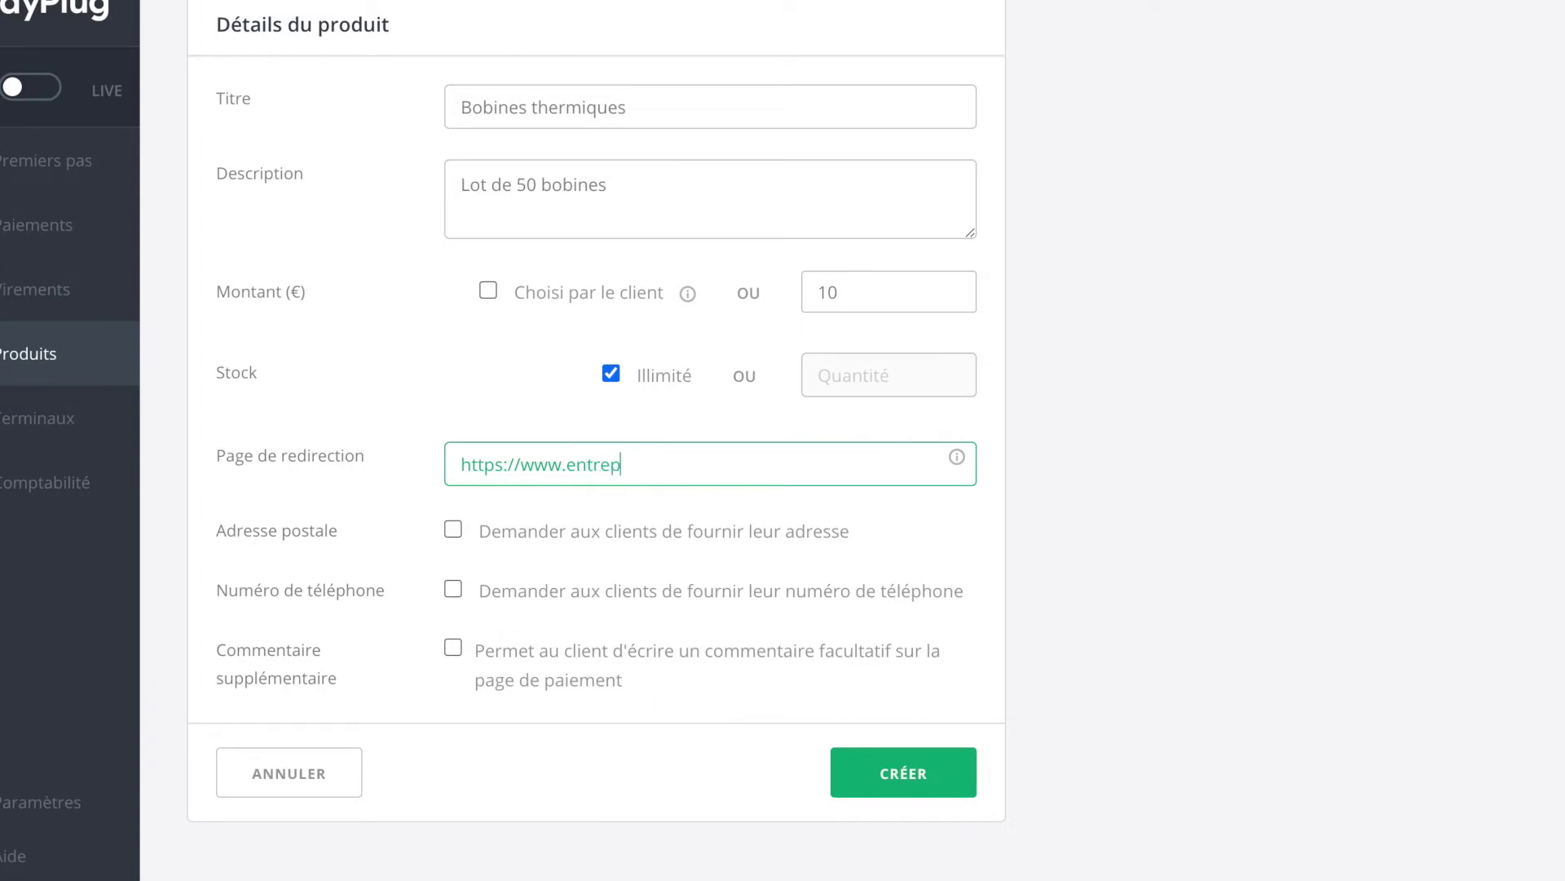
text(reneurhero.fr)
click(453, 530)
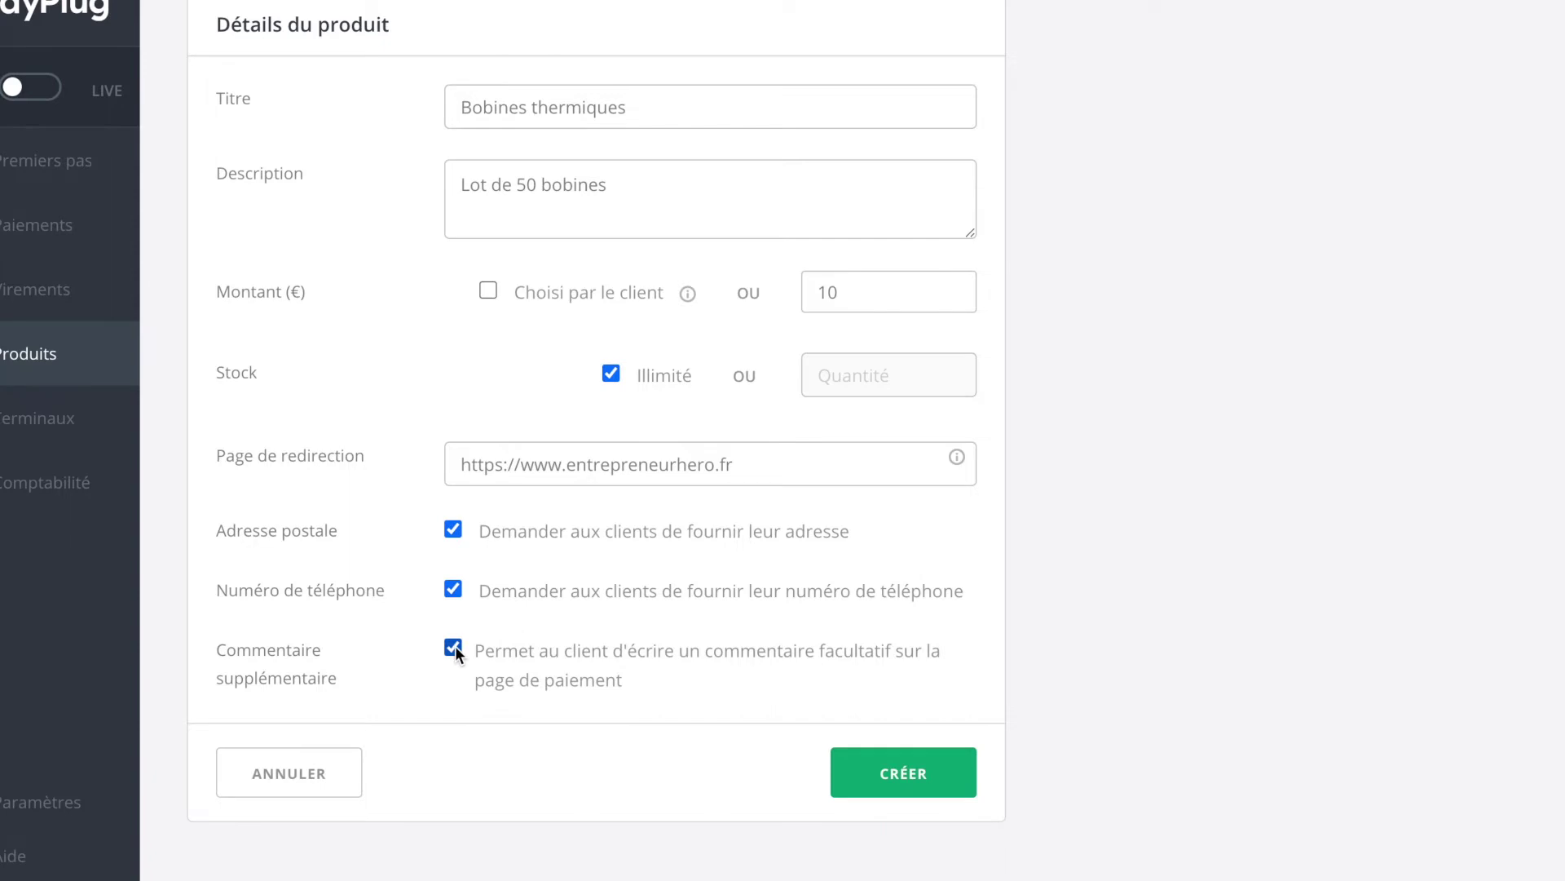
click(917, 771)
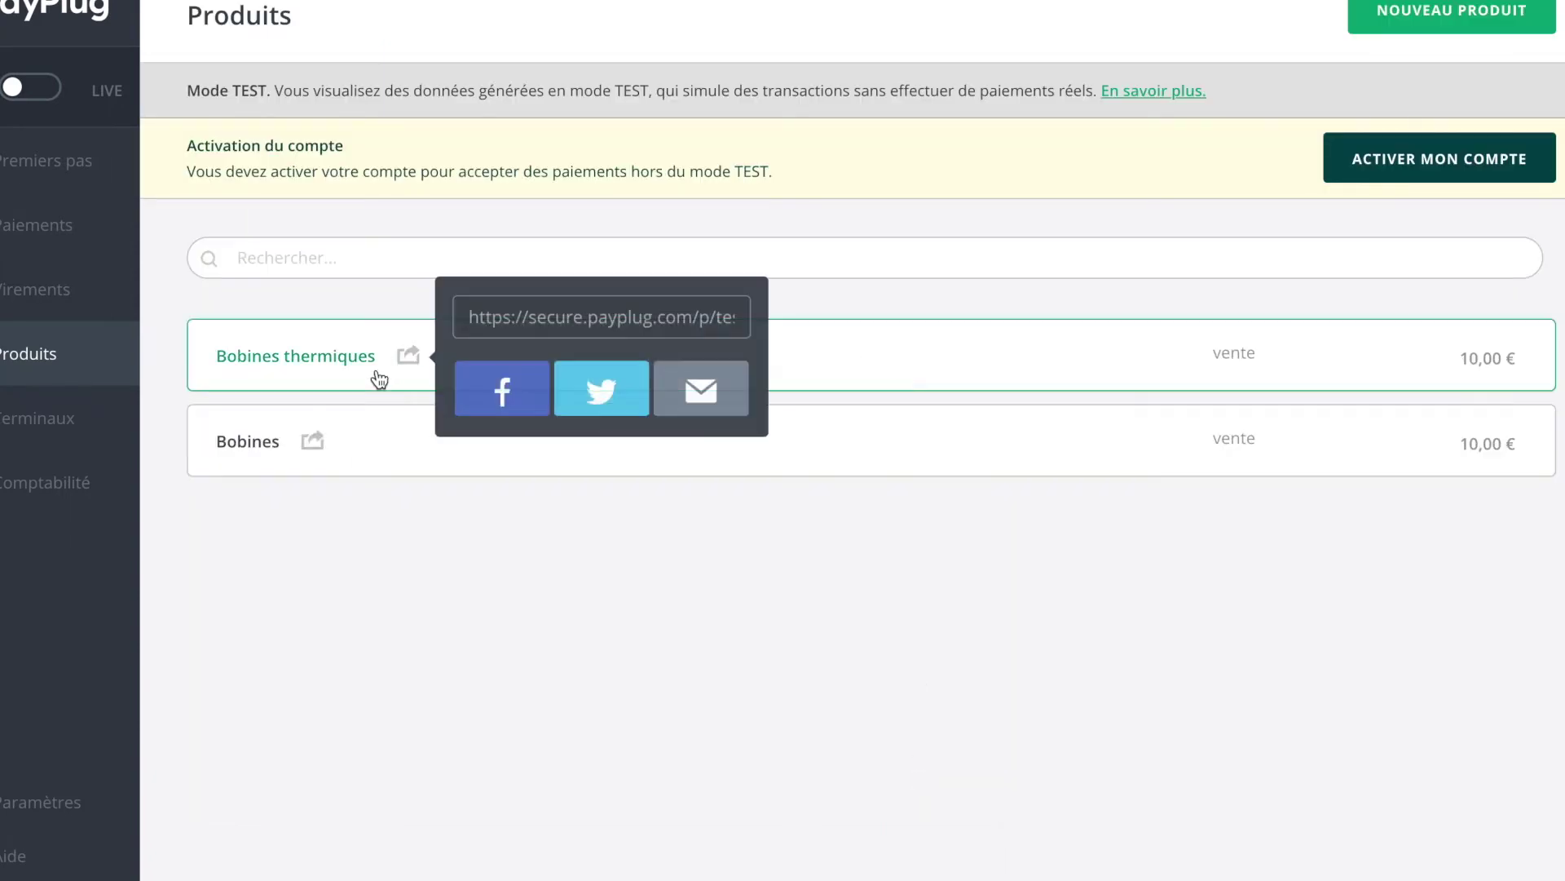
Step: Open the Bobines product and copy its payment permalink
click(258, 441)
scroll(317, 405, down, 1)
scroll(318, 413, down, 1)
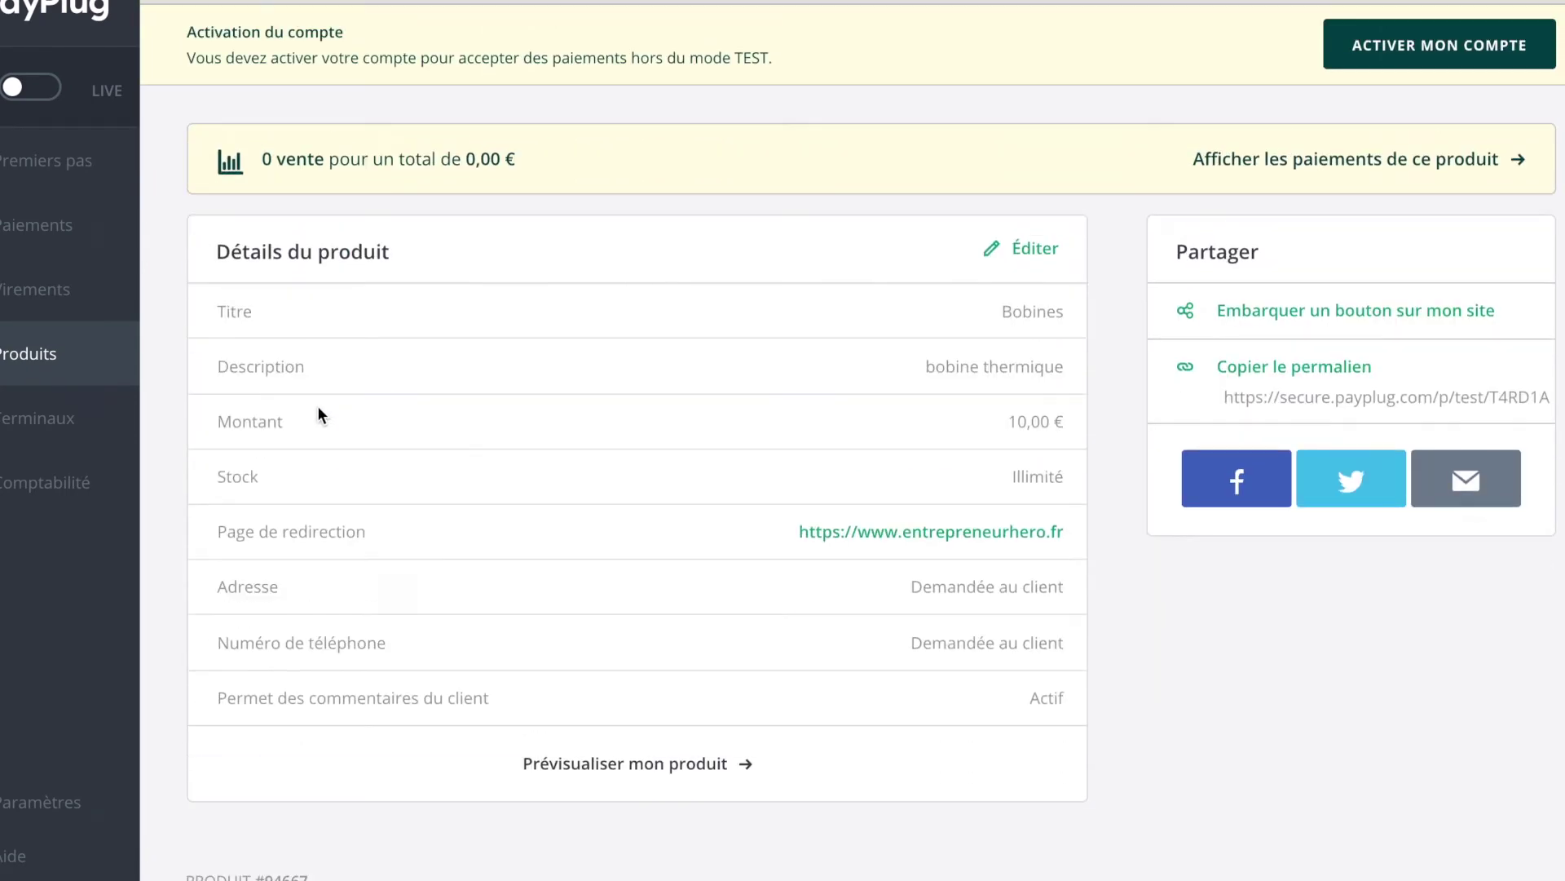
scroll(604, 432, up, 2)
click(1349, 485)
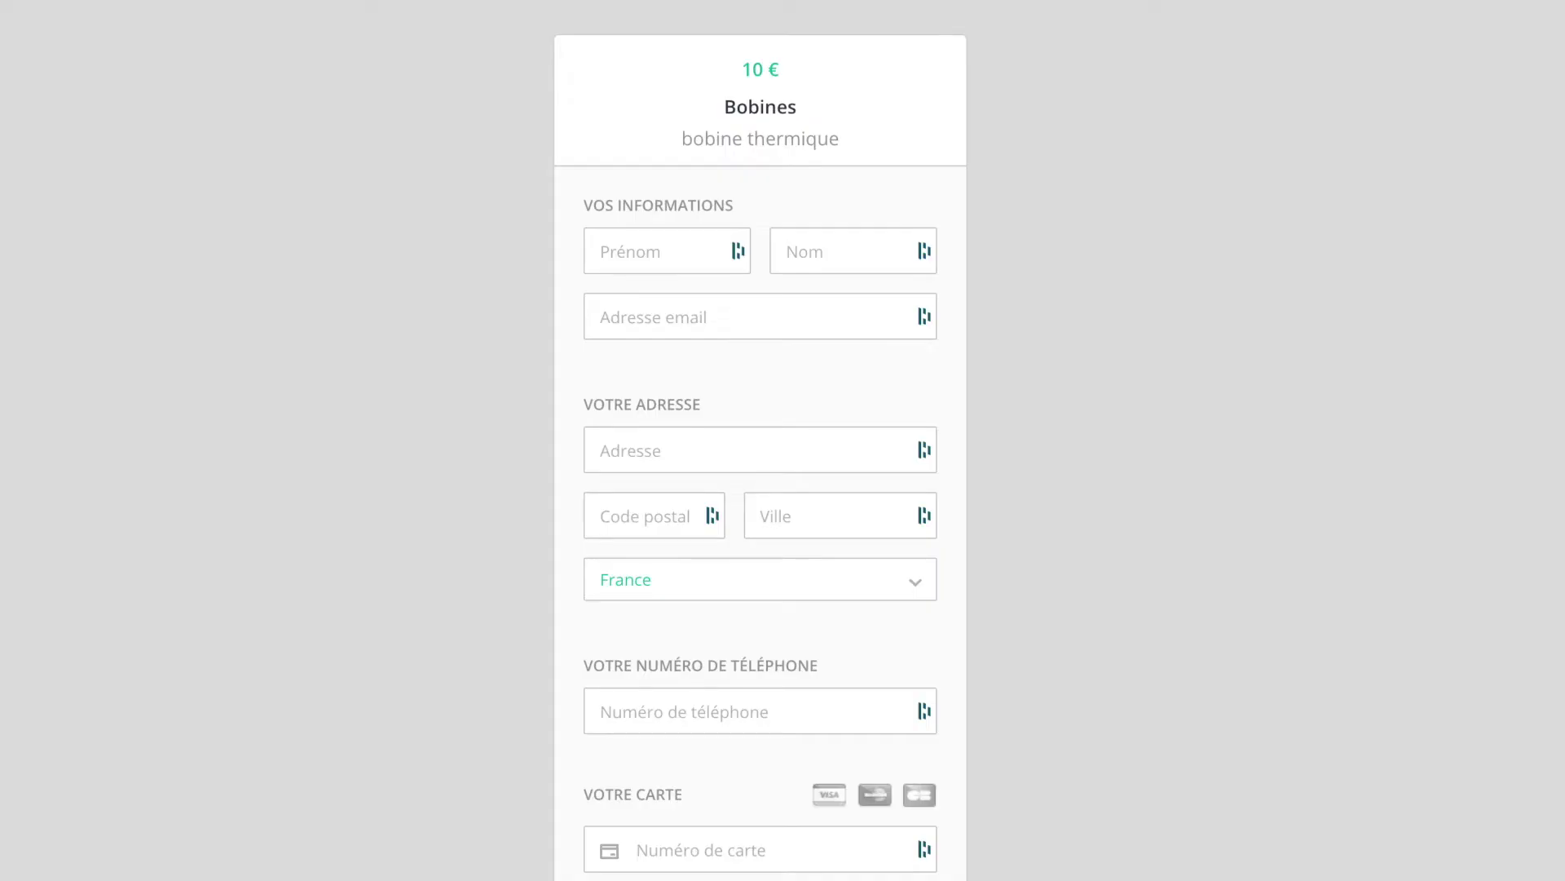
Step: Review the Bobines product's details: 10,00 € amount, unlimited stock, redirect address and zero sales
scroll(737, 375, down, 5)
scroll(737, 375, up, 8)
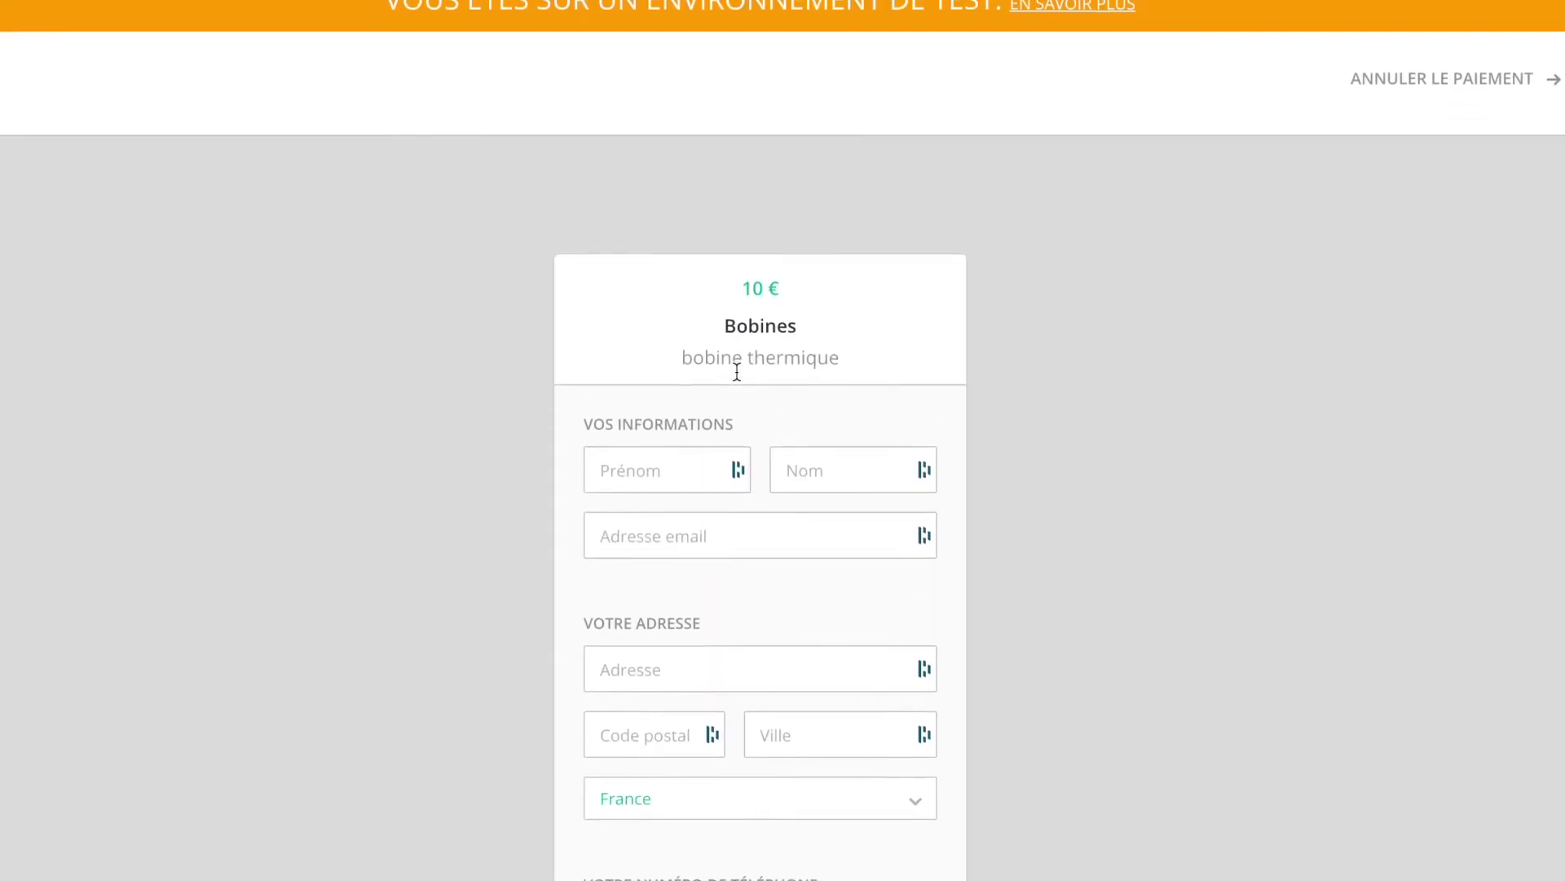
scroll(738, 371, down, 5)
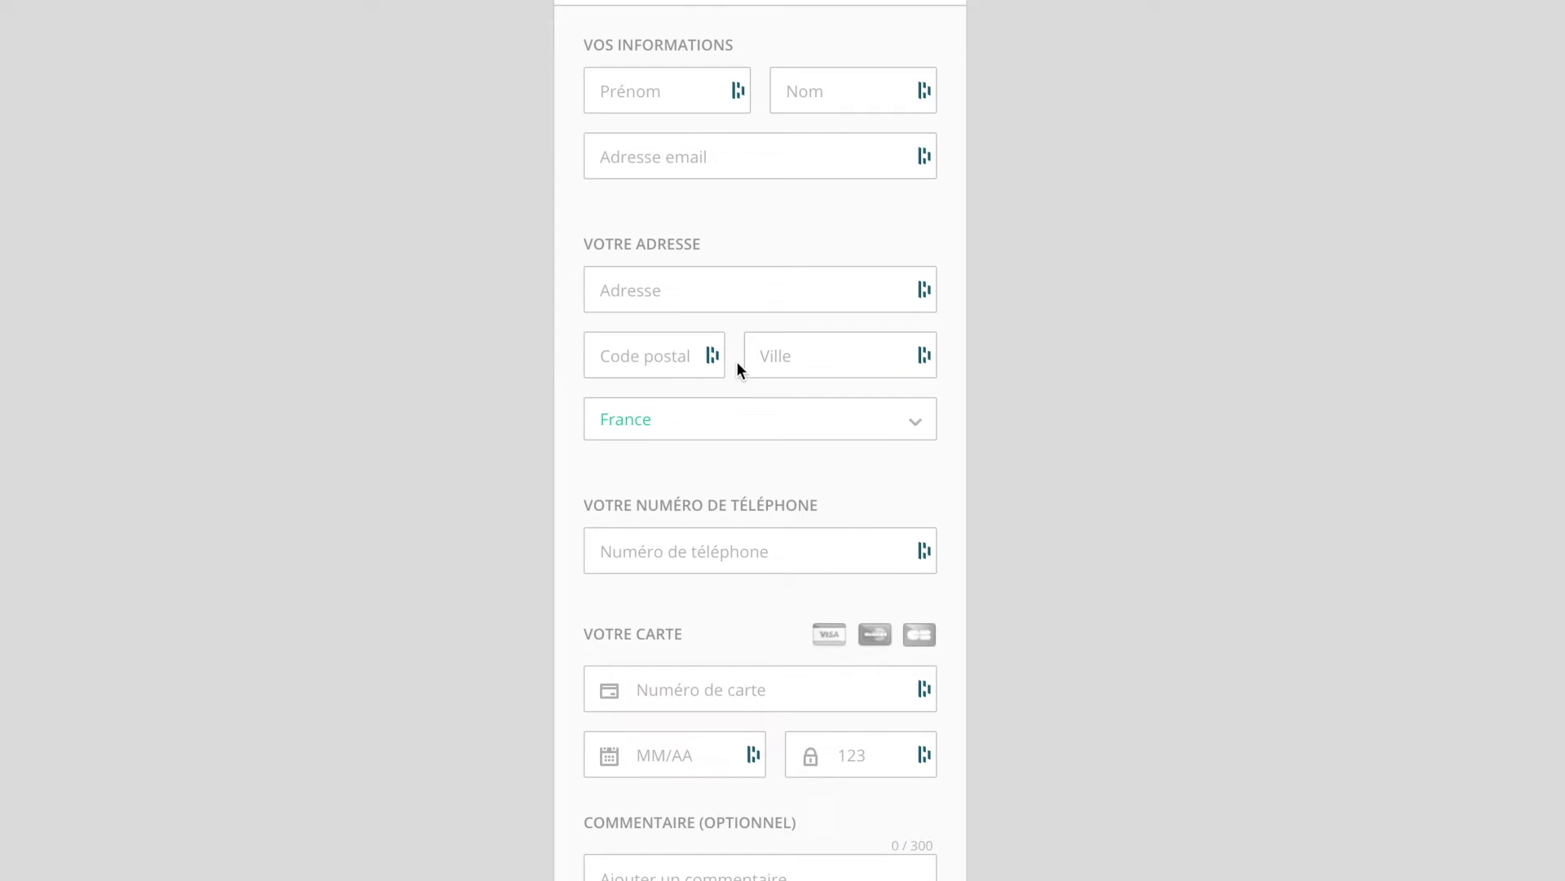
scroll(737, 360, up, 5)
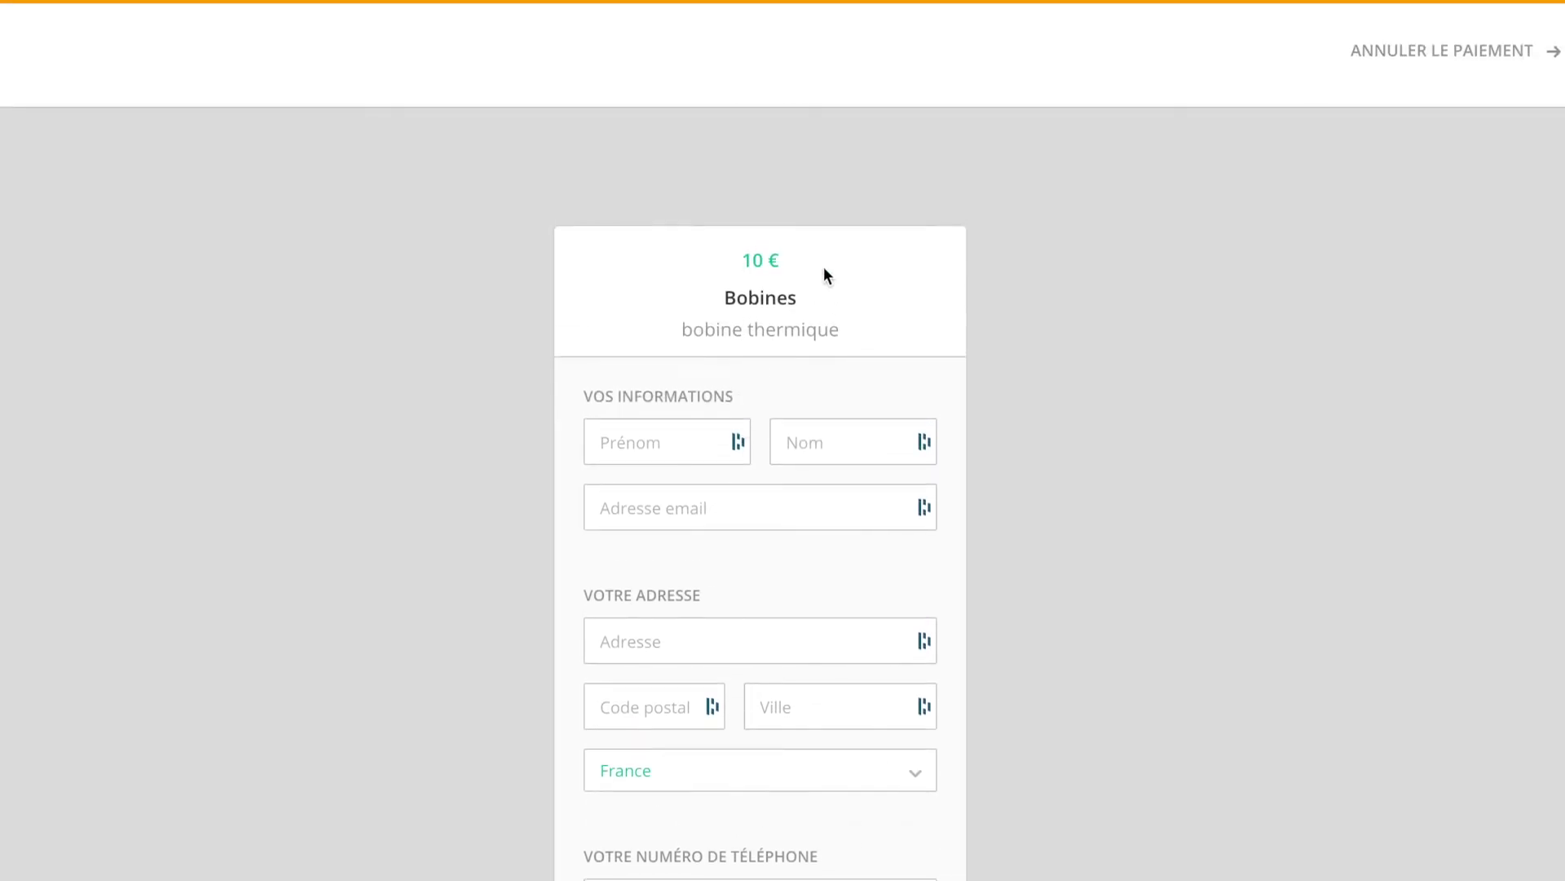
scroll(769, 457, down, 3)
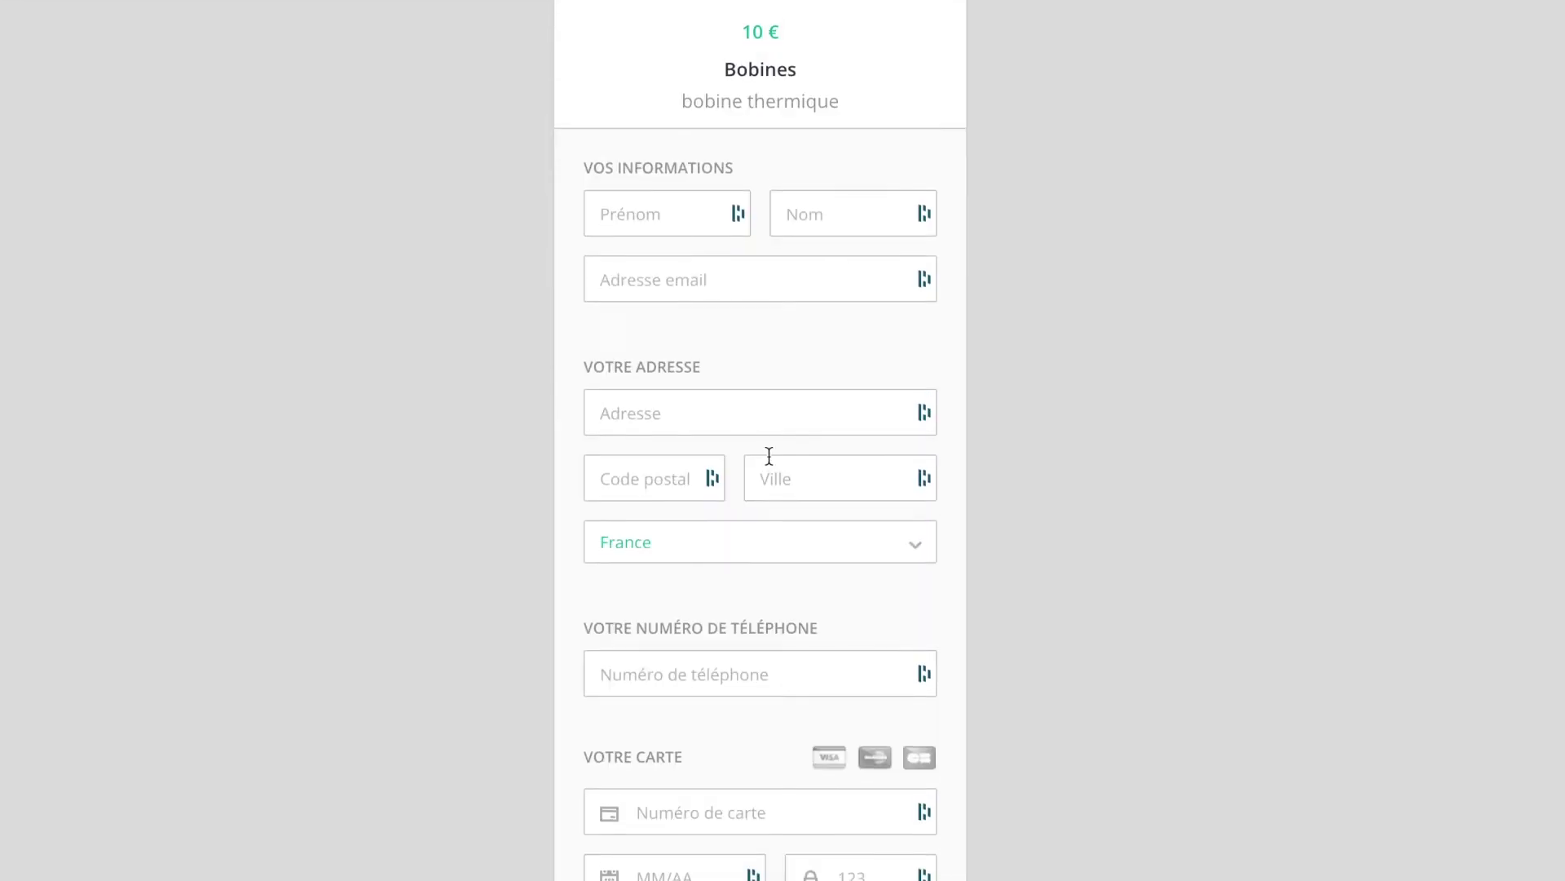
scroll(769, 455, down, 5)
scroll(768, 452, up, 8)
scroll(769, 457, down, 2)
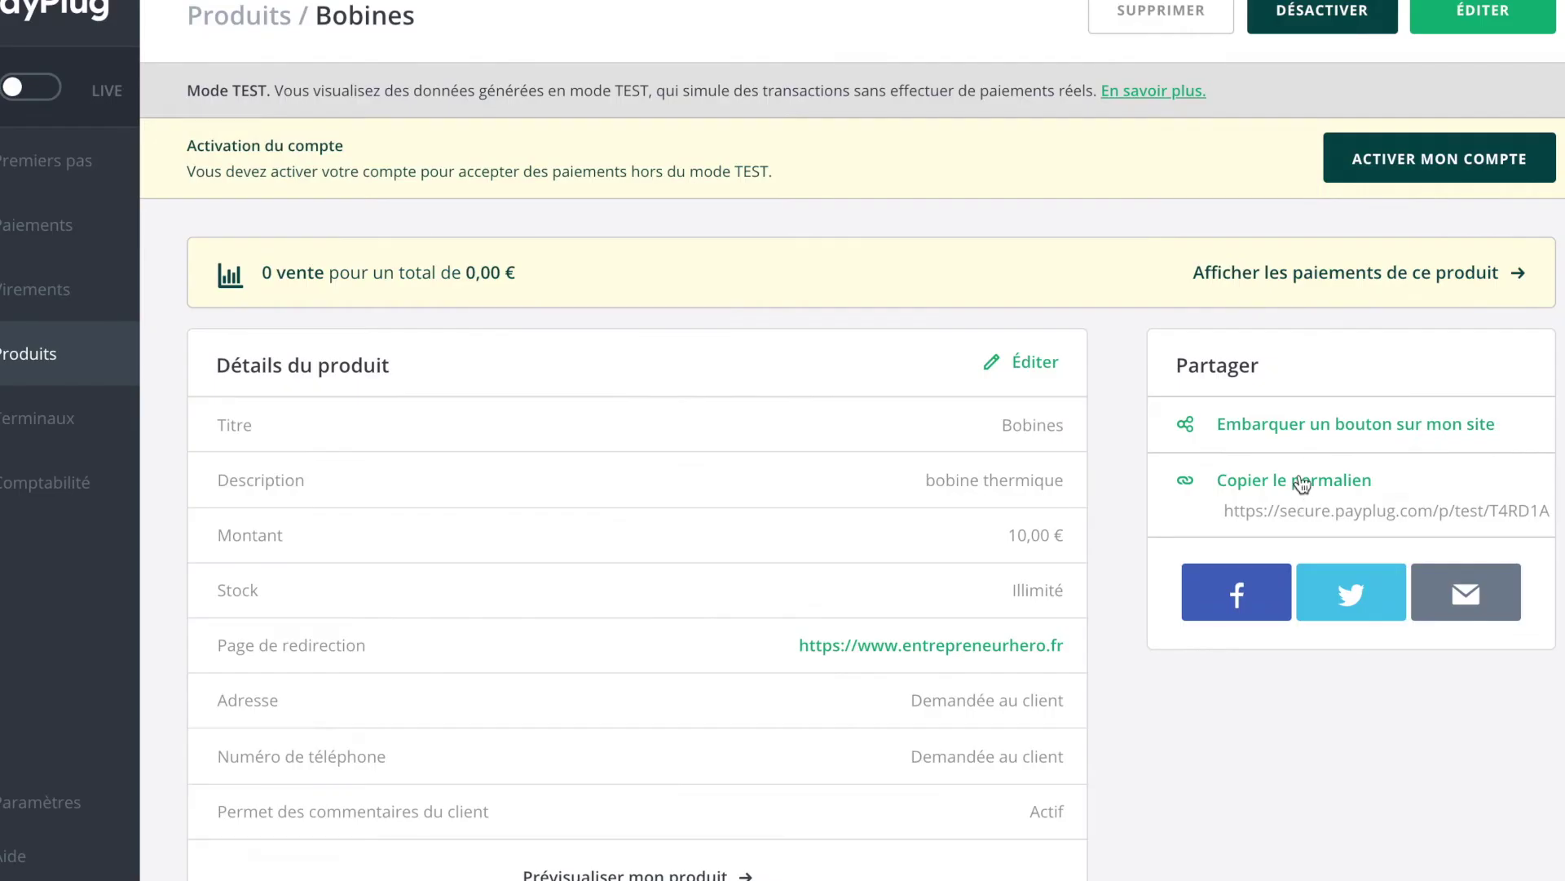
Step: Copy the embed code for a Bobines 'Acheter' button and close the embed window
click(1298, 423)
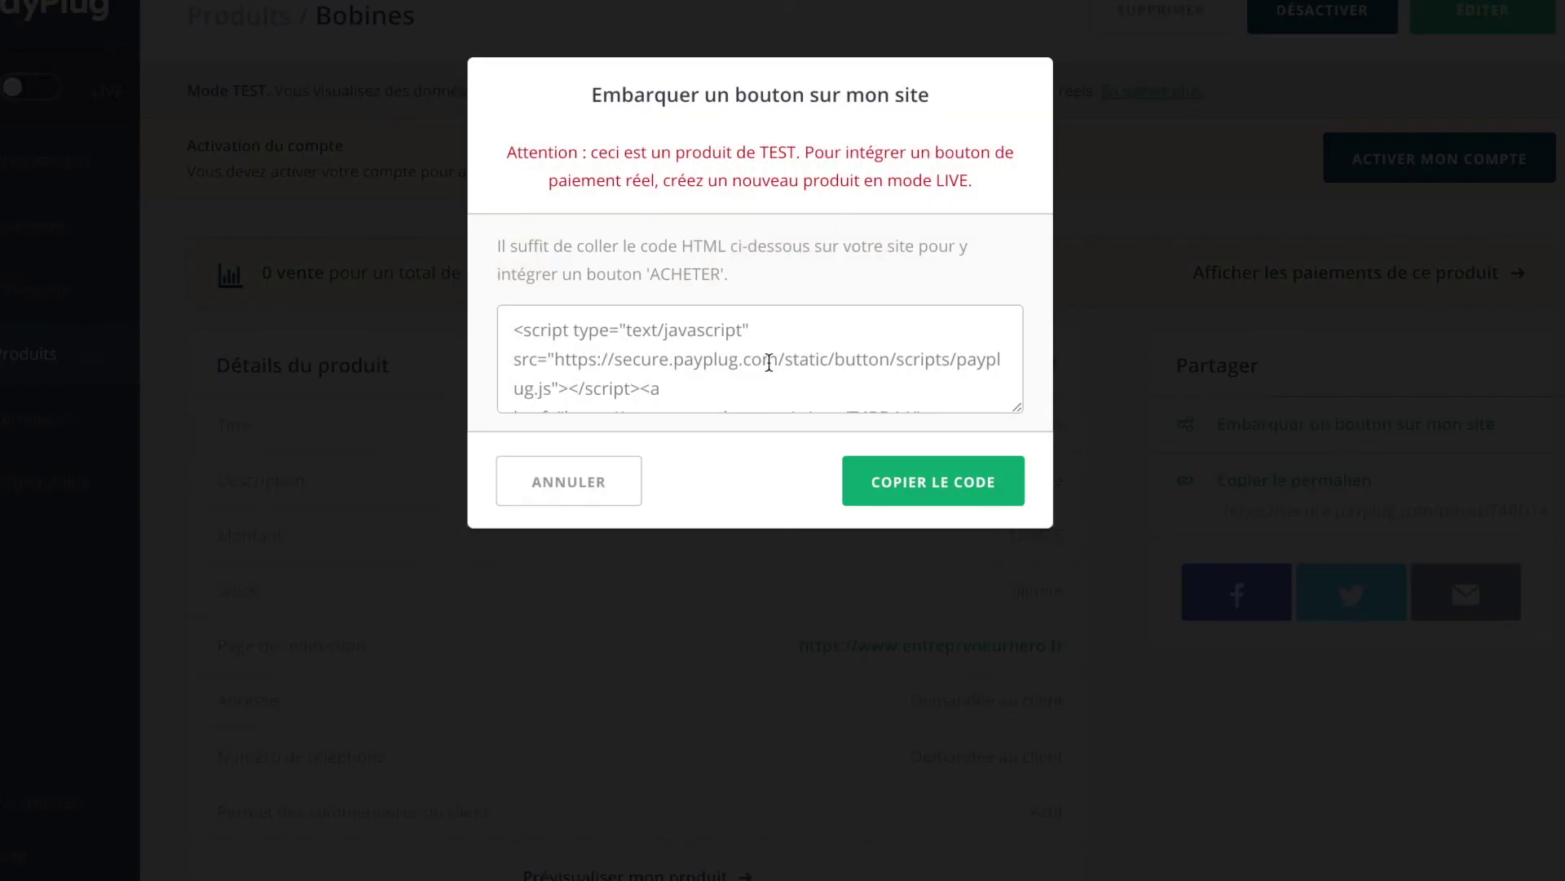
scroll(769, 362, down, 3)
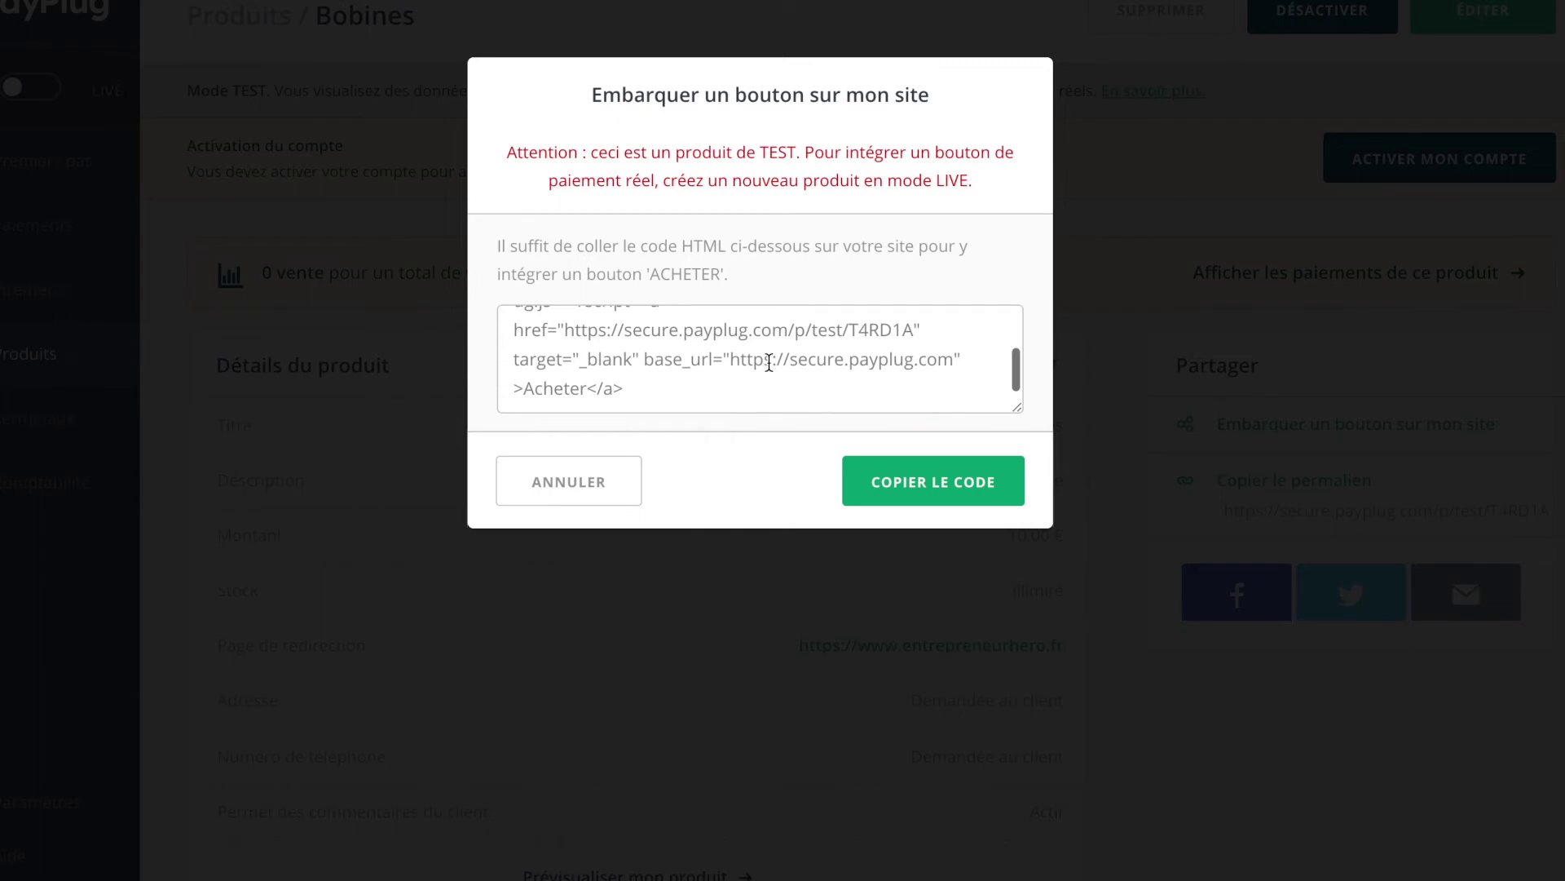
click(891, 480)
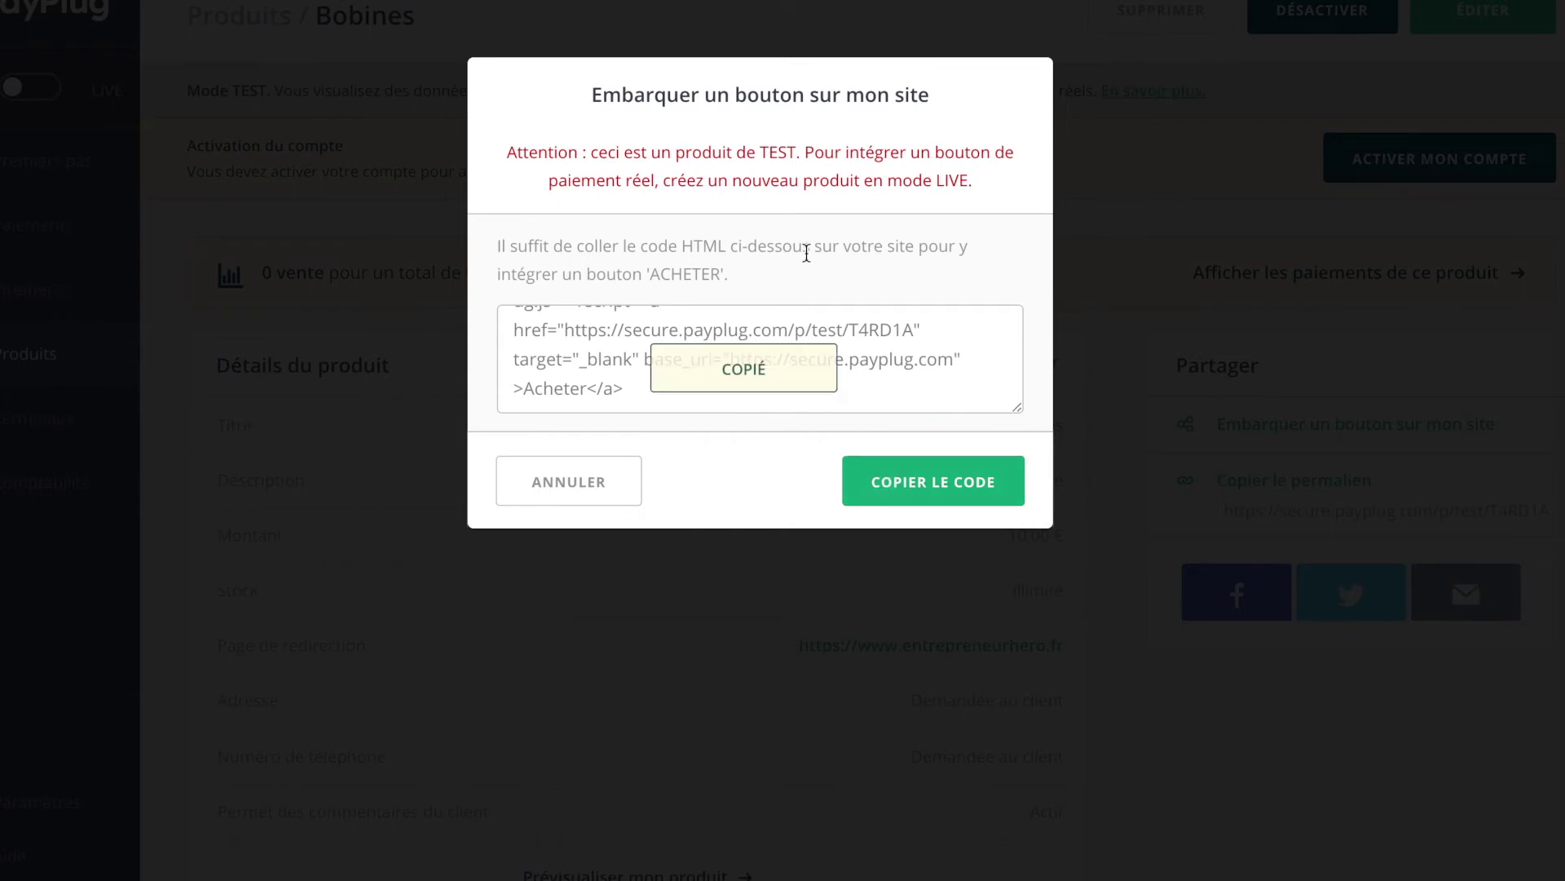
click(779, 43)
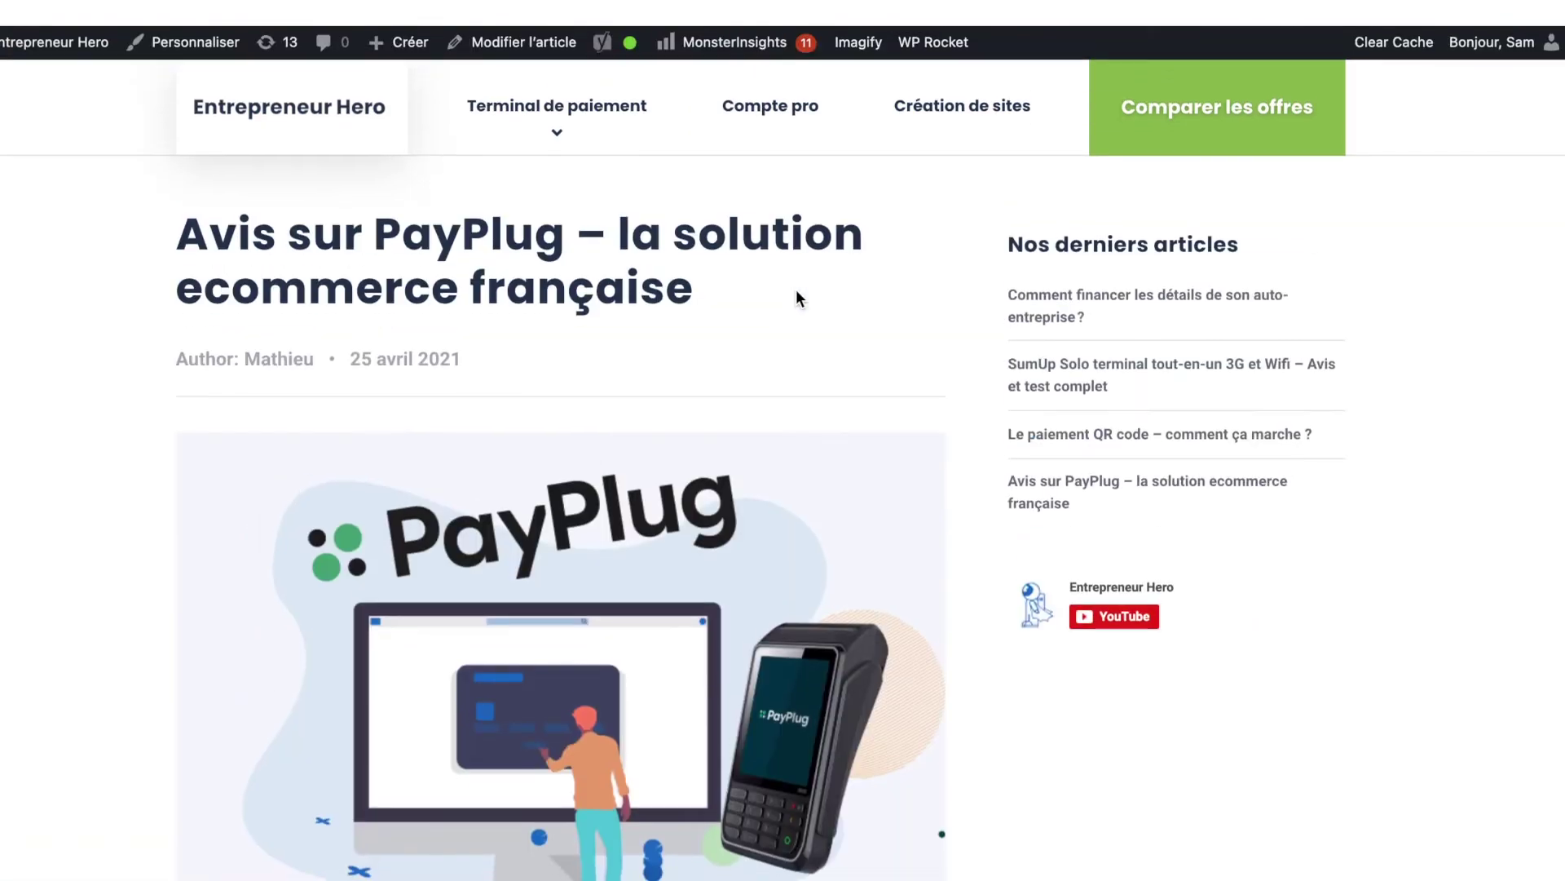
Step: Scroll through the live 'Avis sur PayPlug' article before editing it
scroll(796, 289, down, 3)
scroll(796, 289, down, 5)
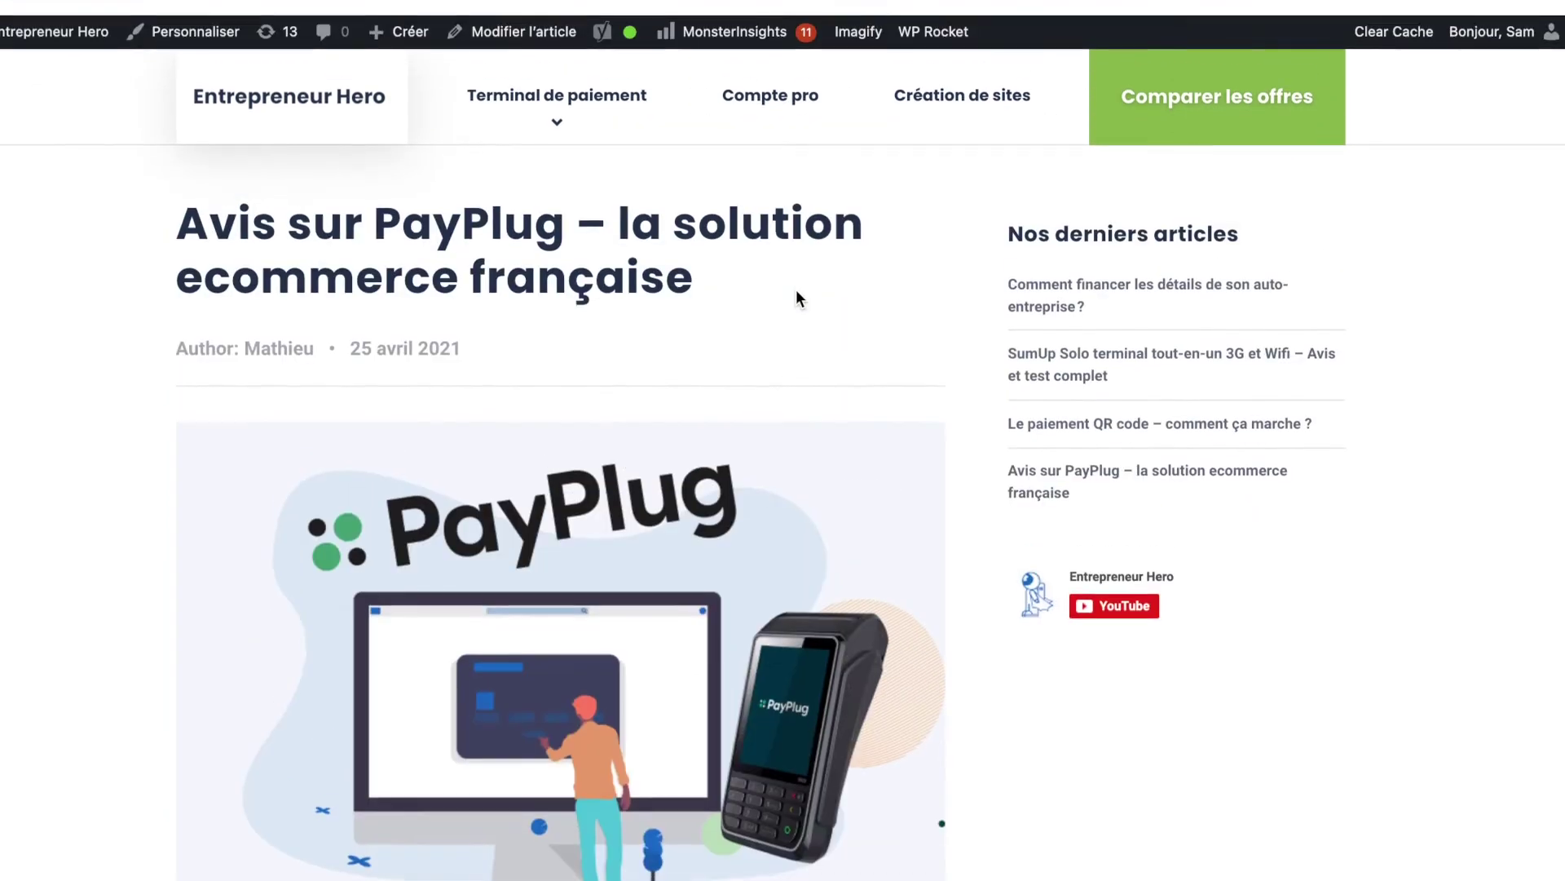
scroll(796, 290, down, 5)
scroll(796, 279, down, 10)
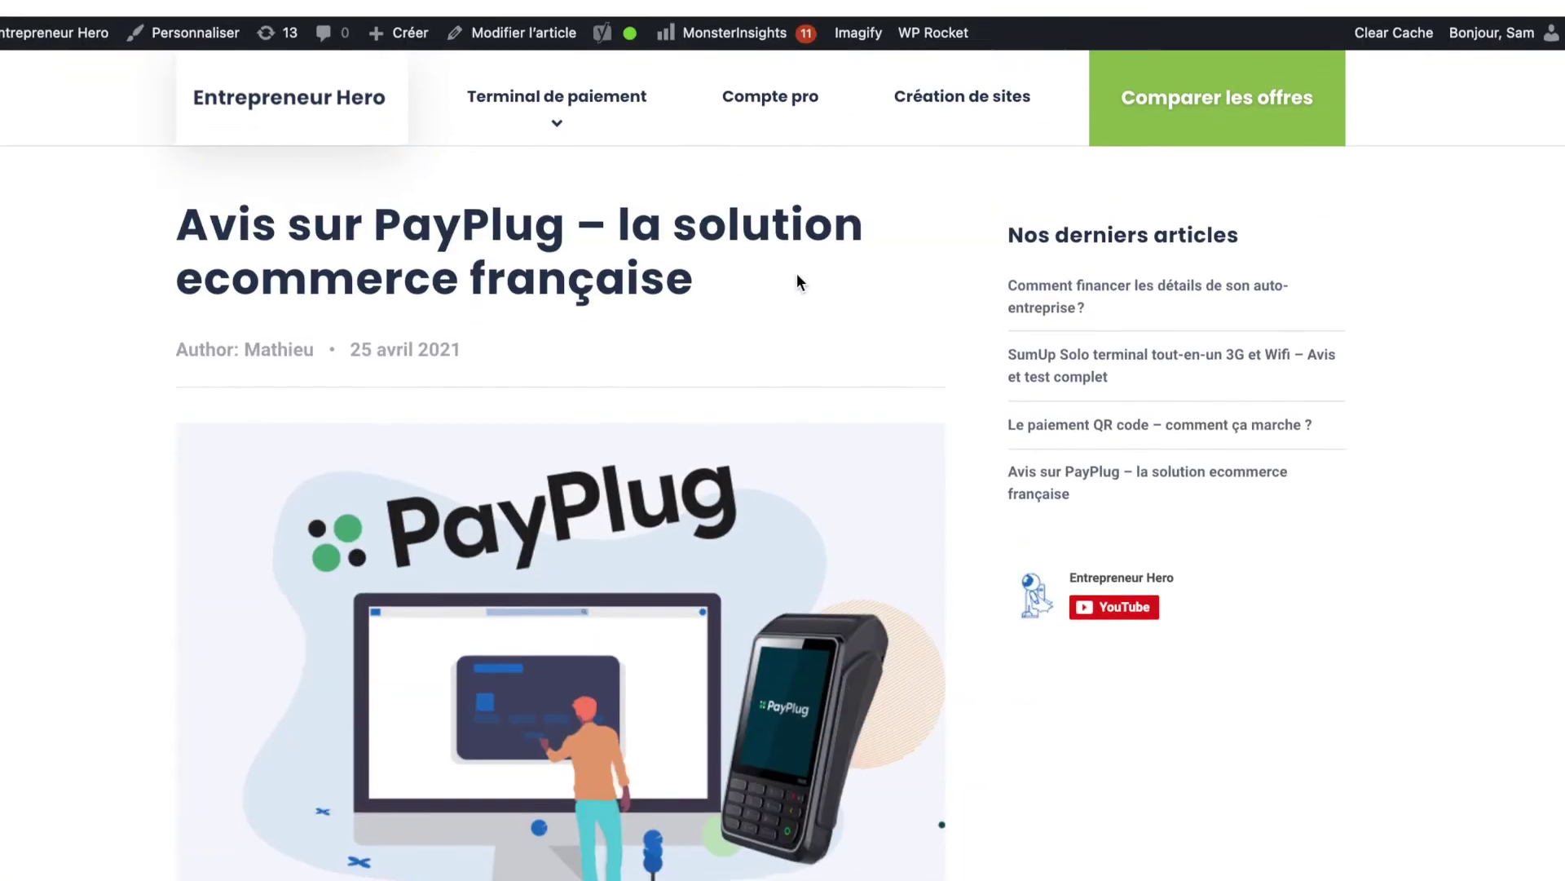
scroll(798, 528, down, 1)
scroll(797, 528, down, 6)
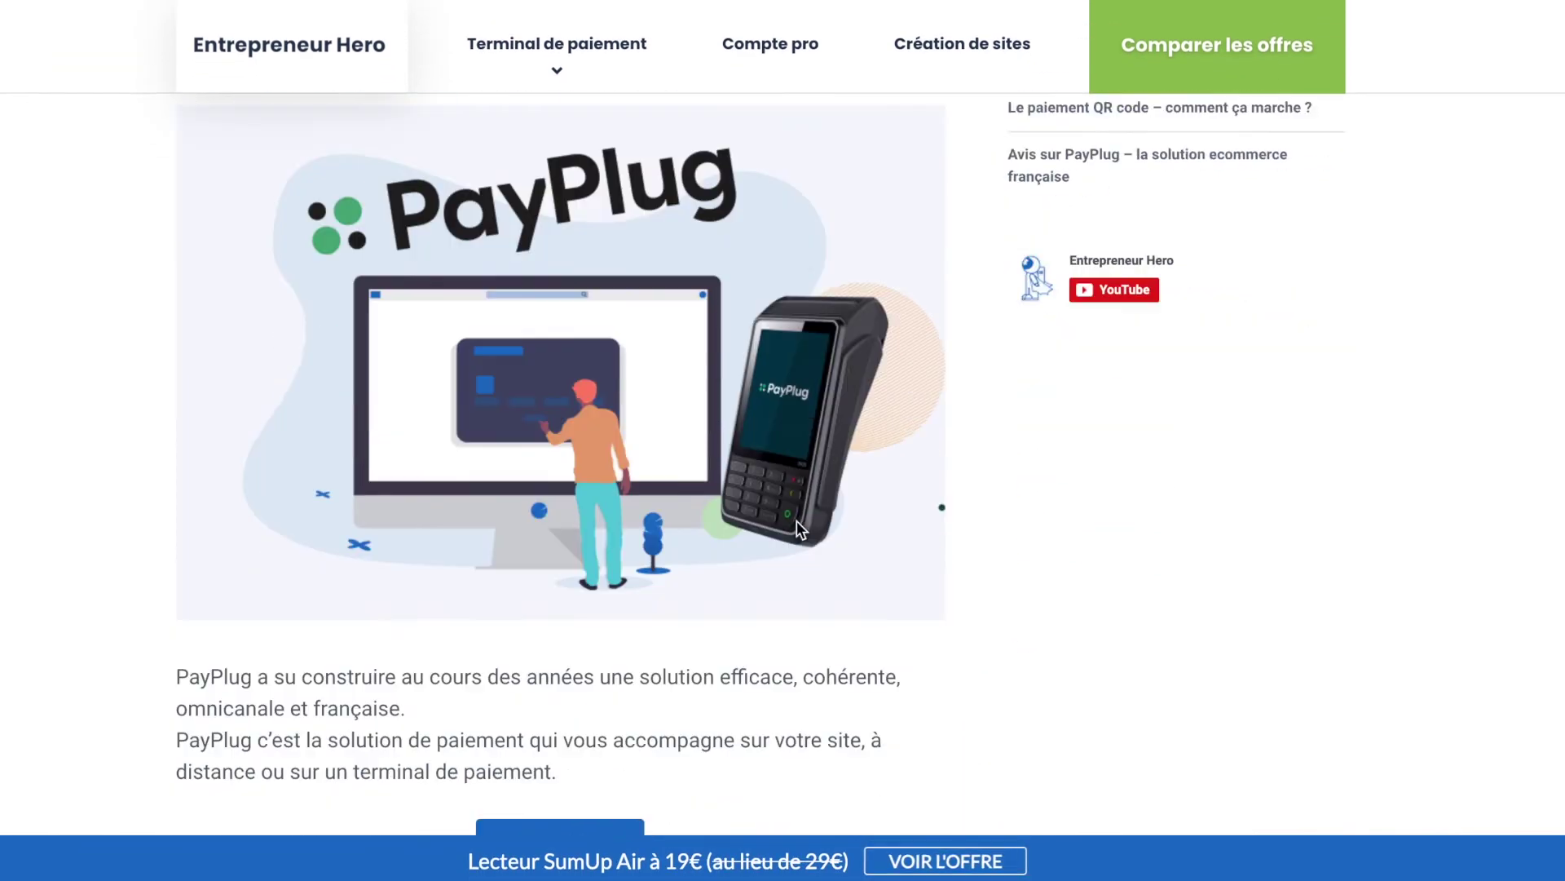
scroll(797, 528, up, 2)
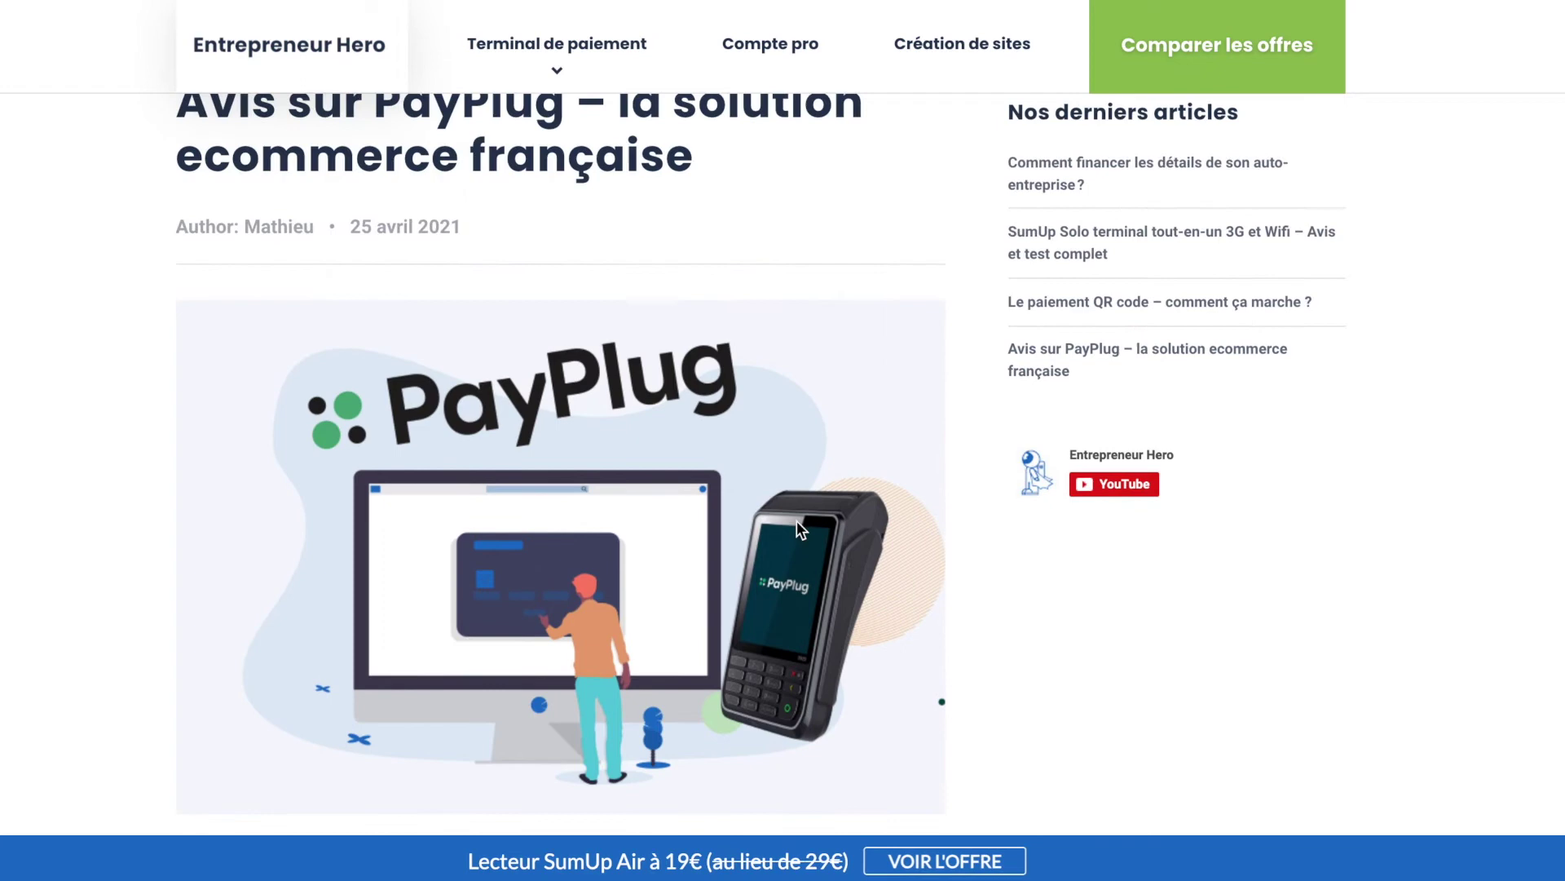
scroll(797, 529, up, 2)
scroll(798, 528, down, 6)
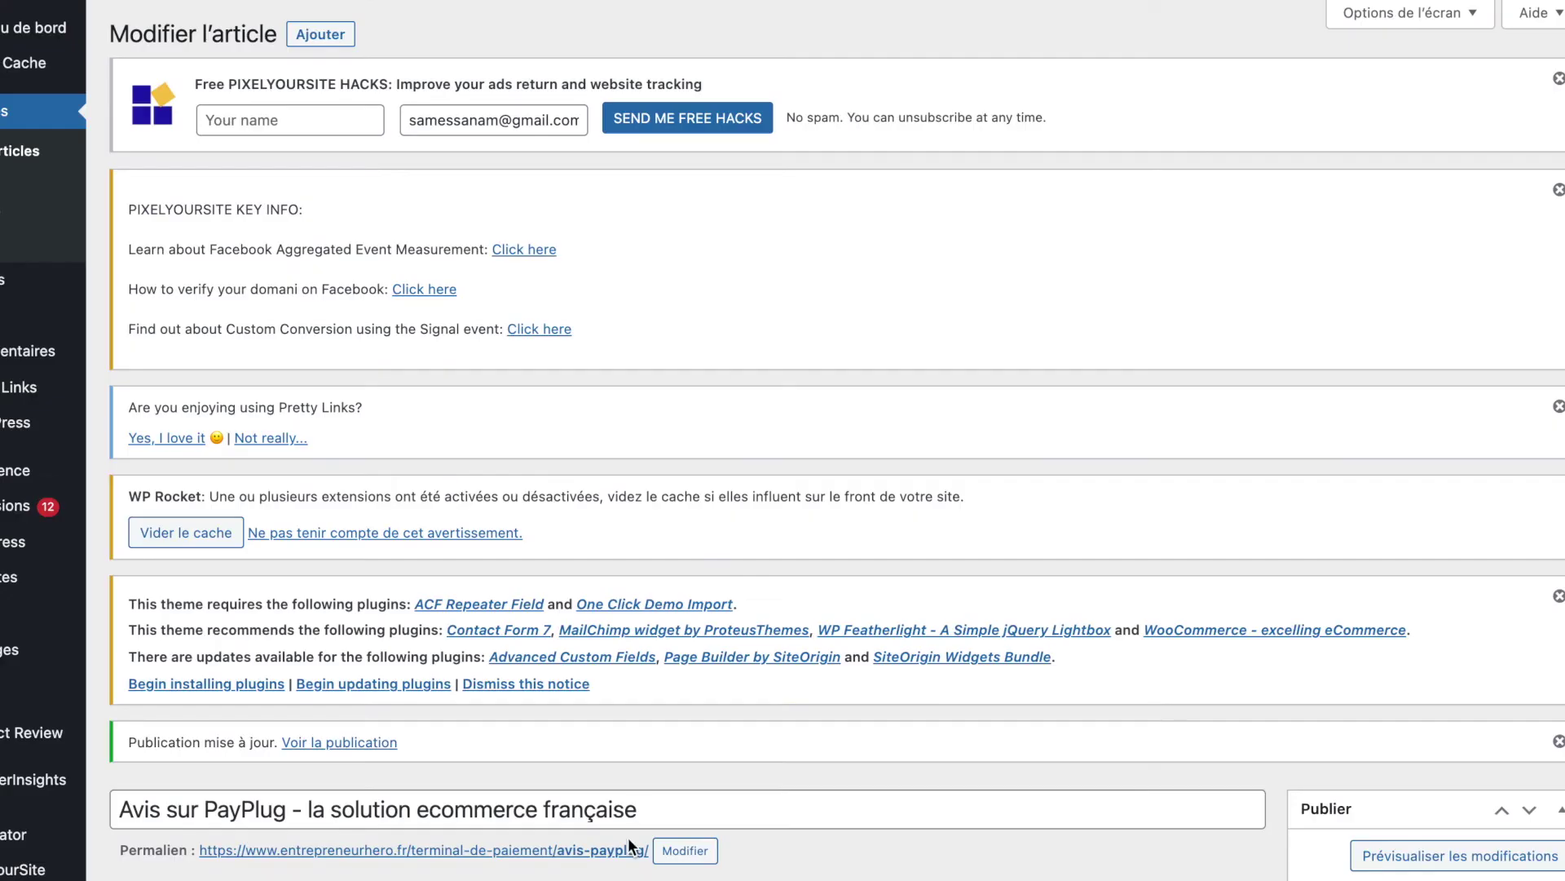
Step: Paste the PayPlug Acheter button code below the summary list, update the post, and open the Bobines checkout
scroll(633, 848, down, 10)
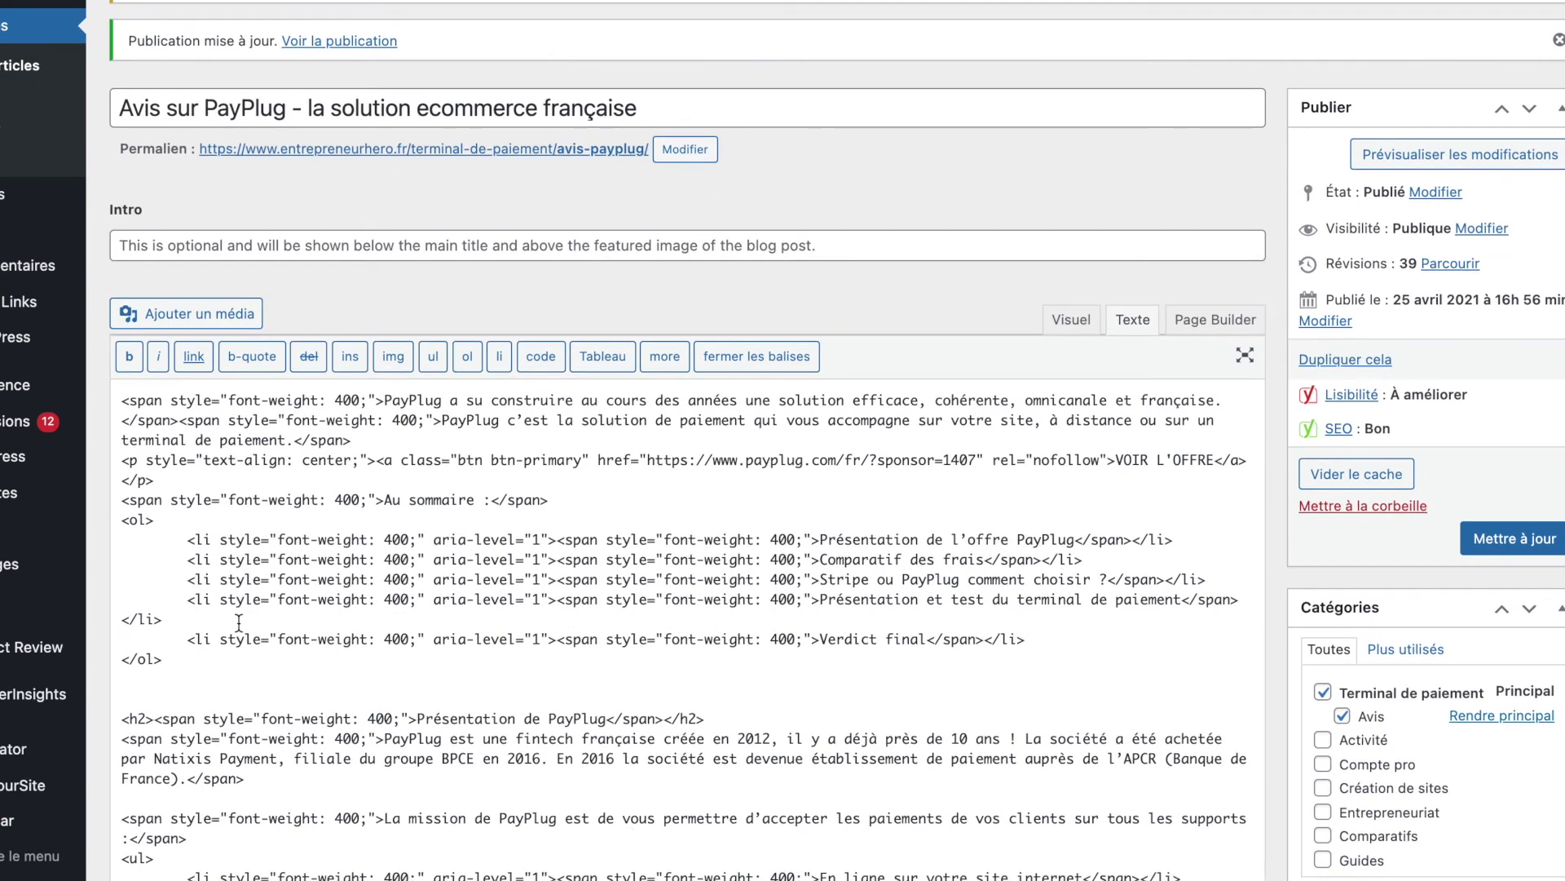
click(263, 663)
key(Return)
key(Return)
text(<script type="text/javascript" src="https://secure.payplug.com/static/button/scripts/payplug.js"></script><a href="https://secure.payplug.com/p/test/T4RD1A" target="_blank" base_url="https://secure.payplug.com" >Acheter</a>)
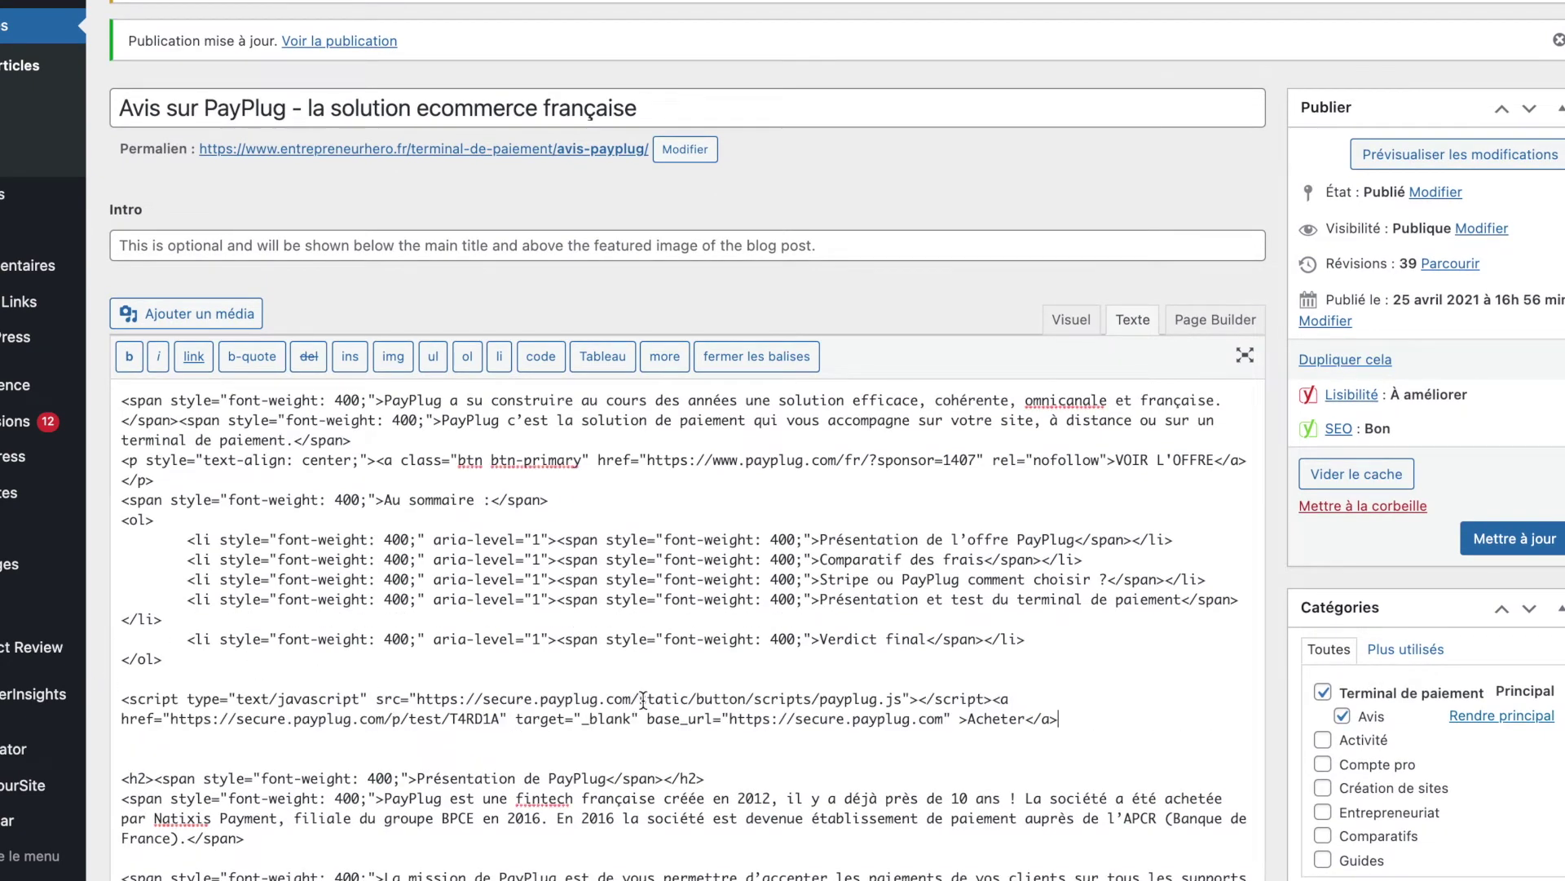
click(1512, 542)
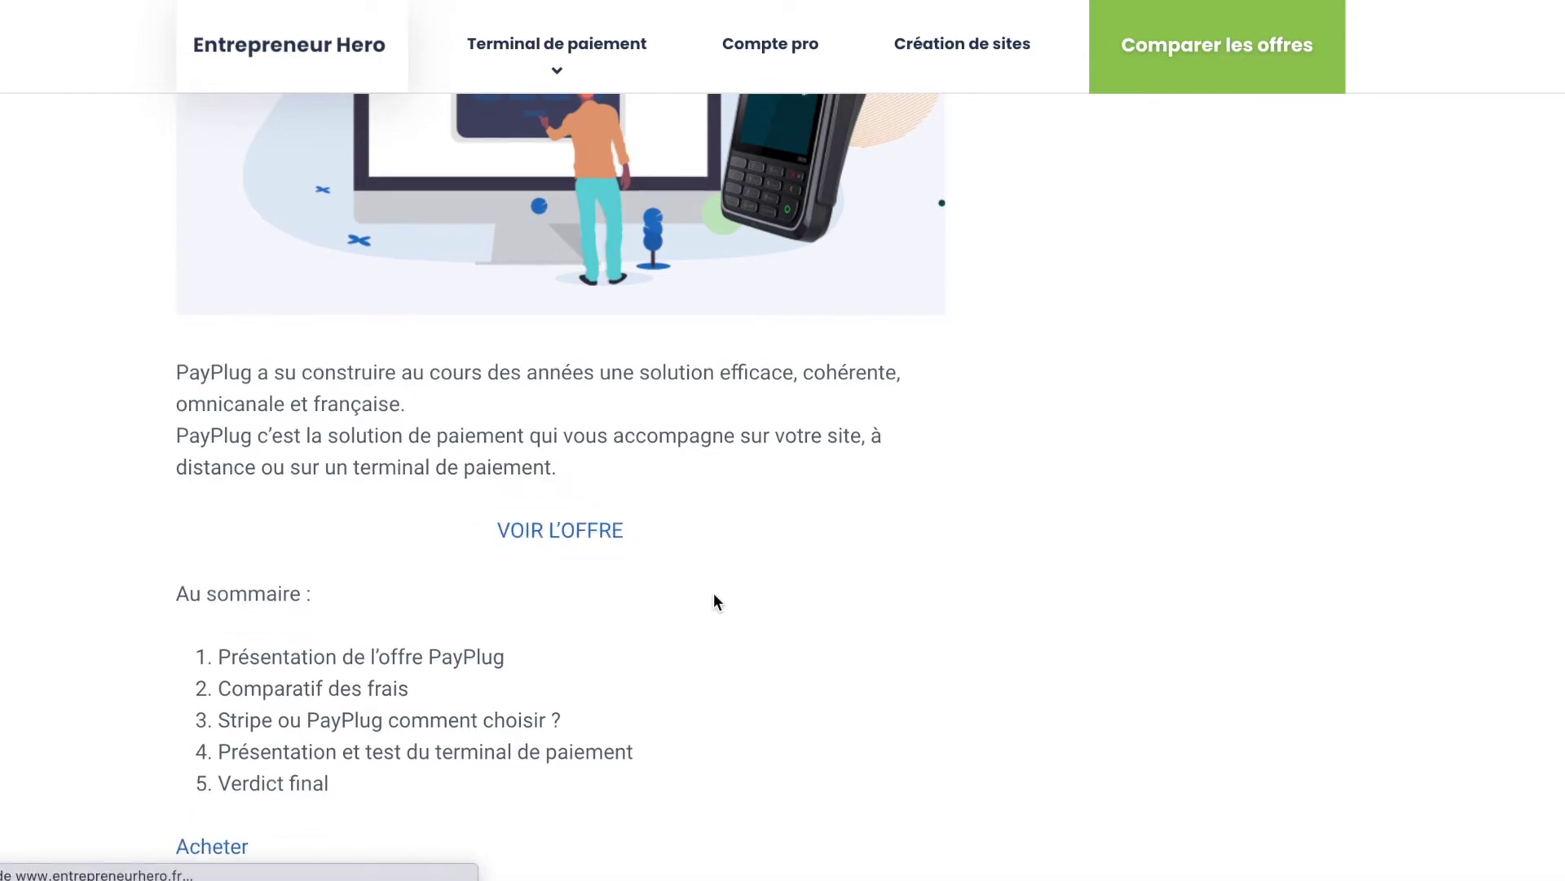
scroll(713, 594, down, 10)
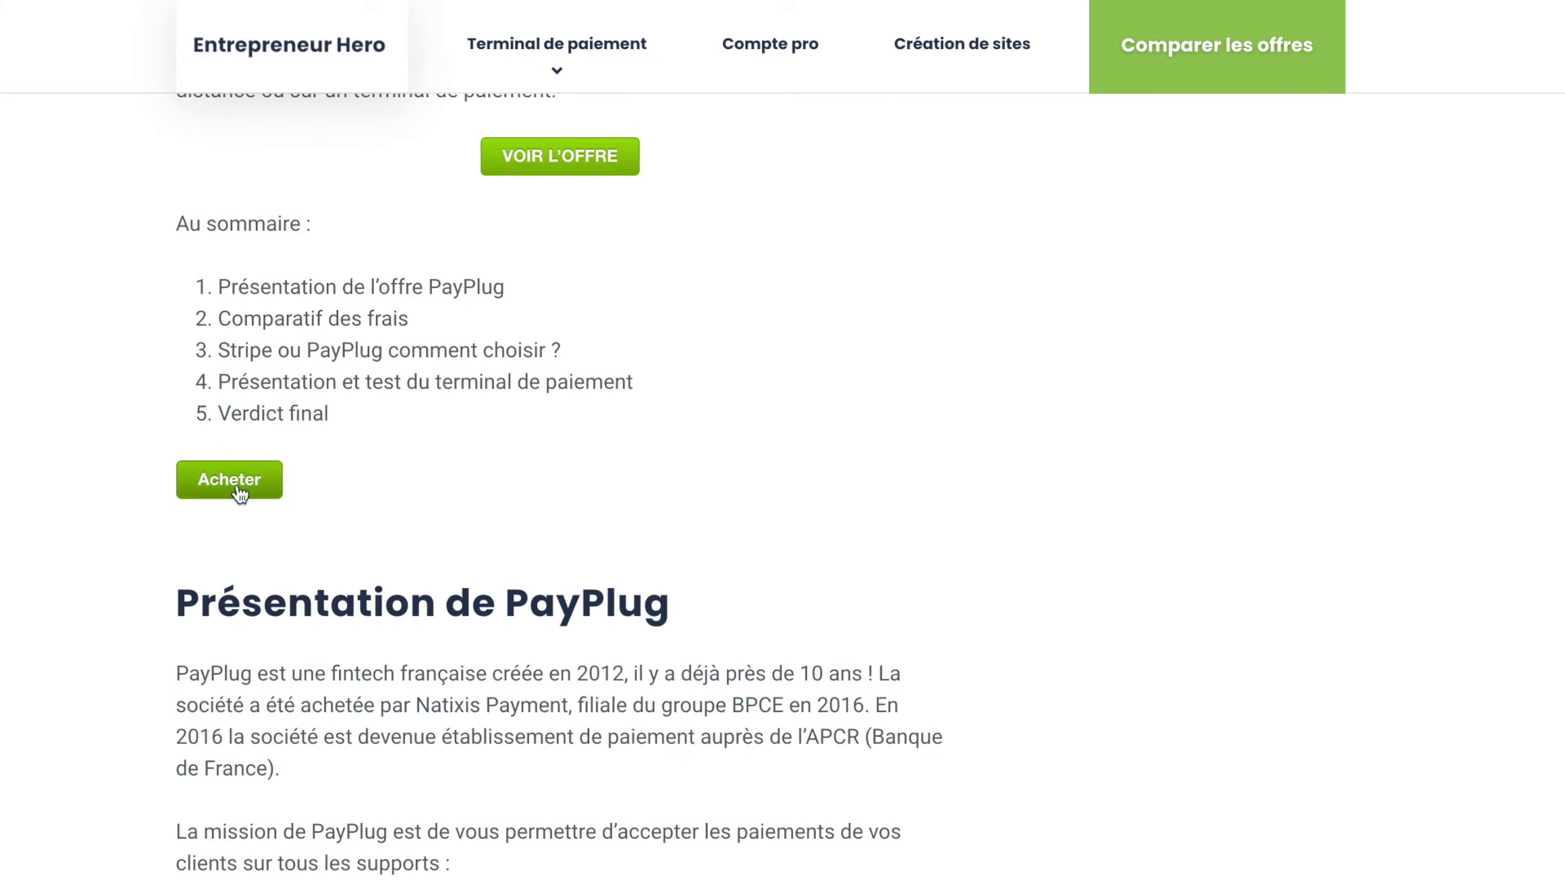
click(236, 482)
Step: Scroll through the fields of the 10 € Bobines test checkout form
scroll(821, 470, down, 4)
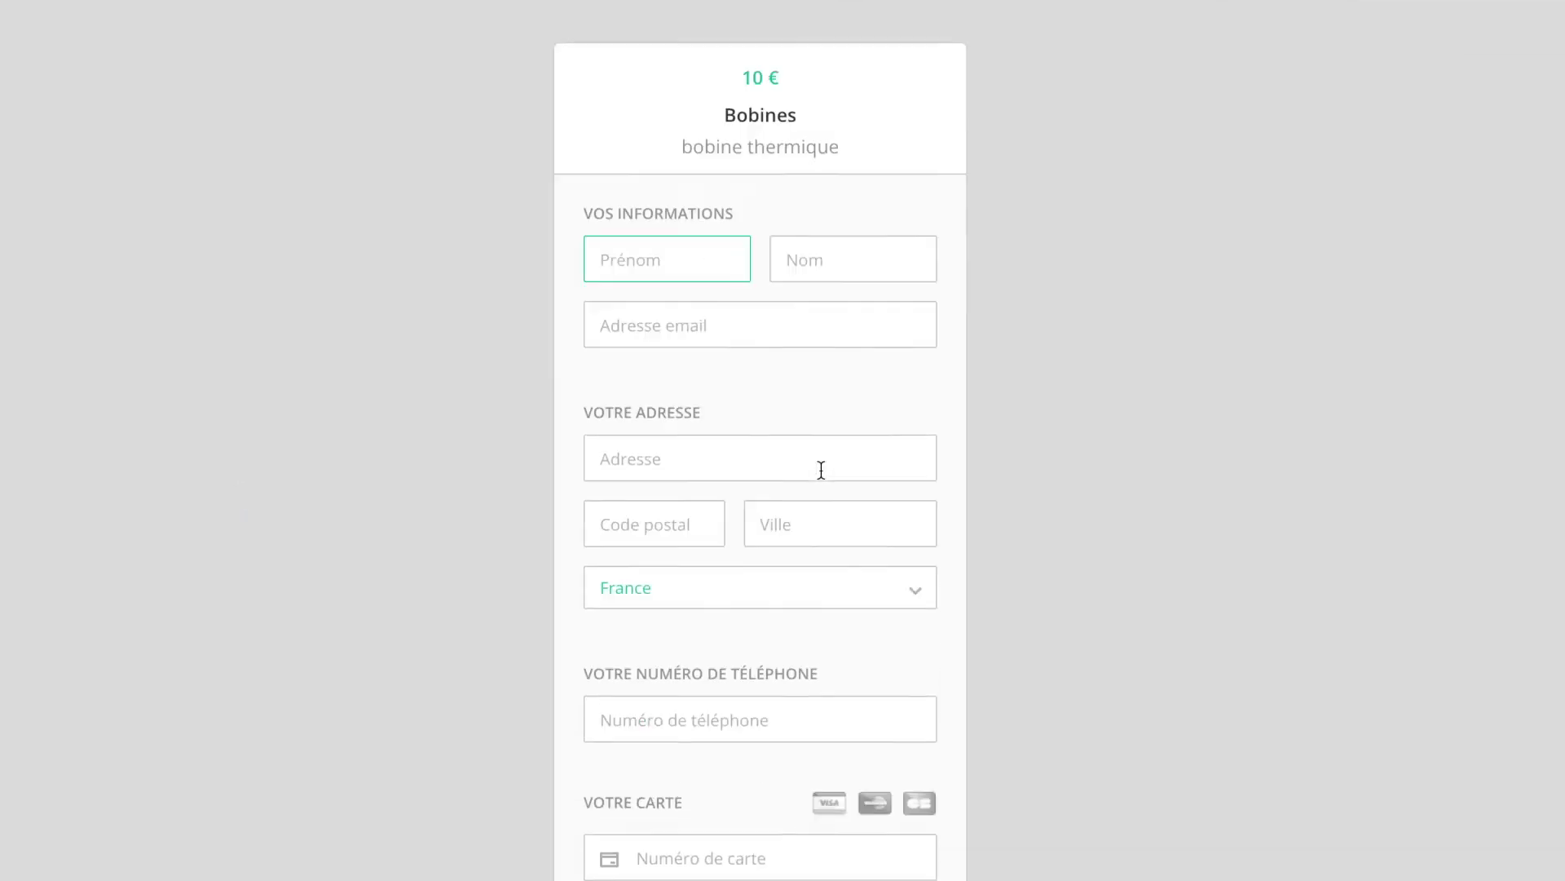
scroll(823, 480, down, 4)
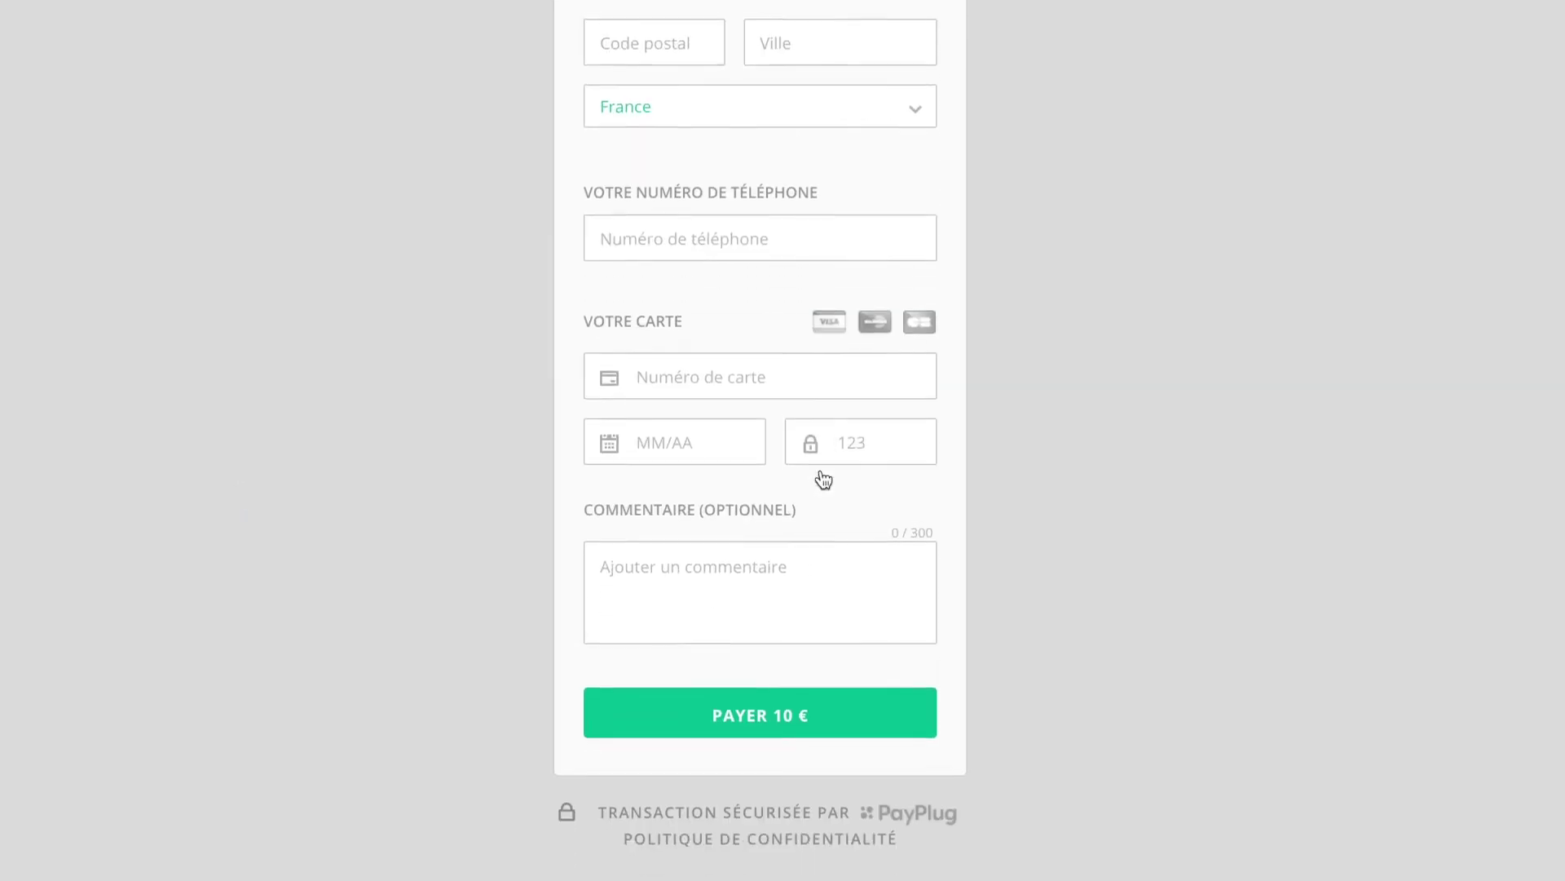
scroll(821, 476, up, 8)
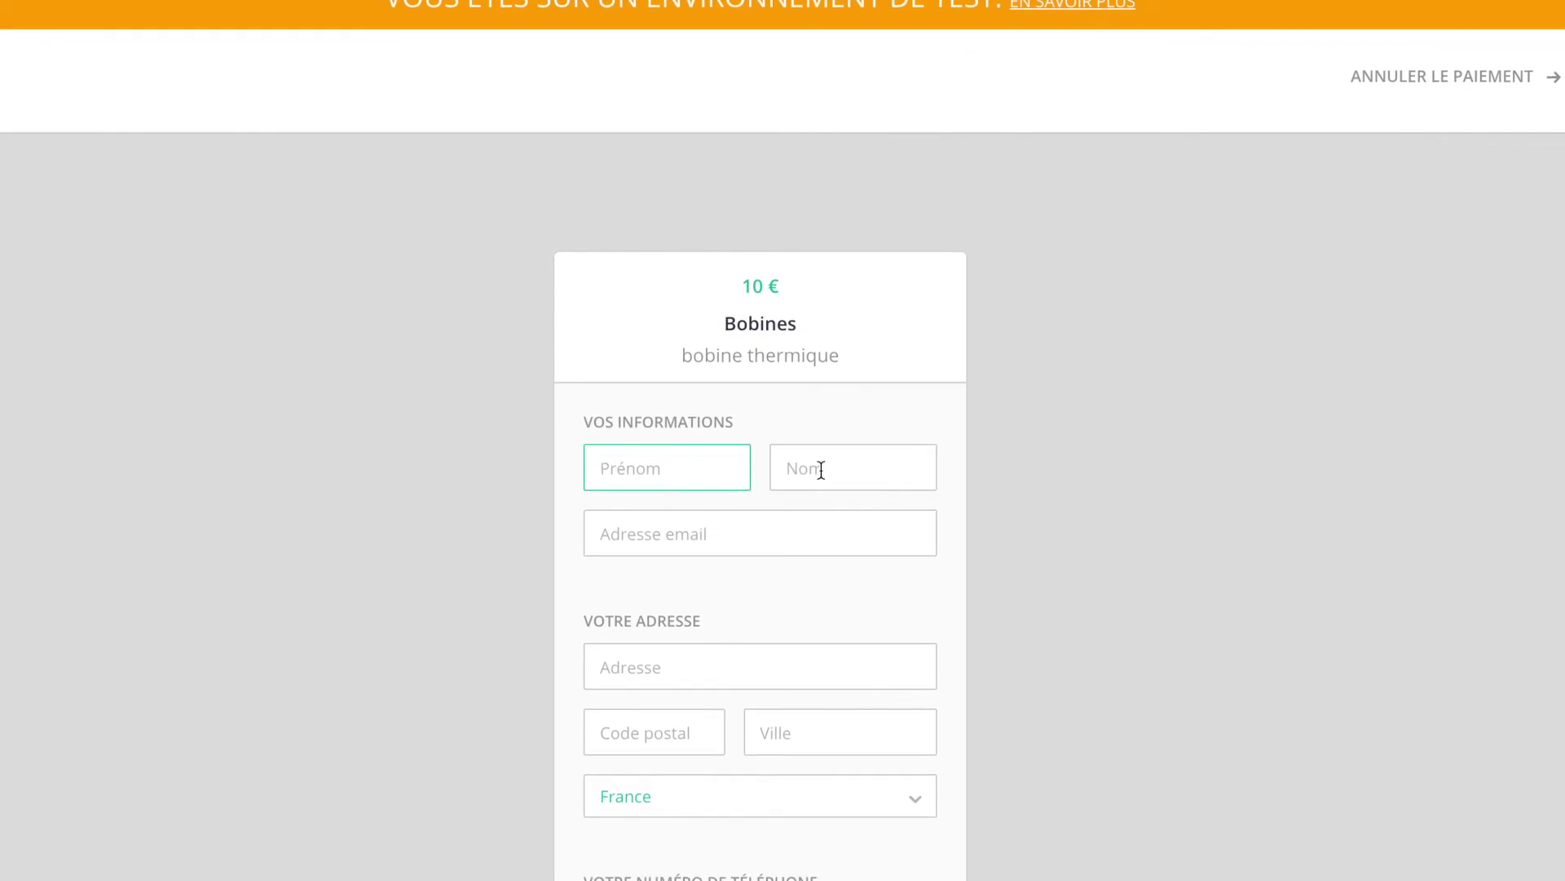
scroll(820, 470, down, 8)
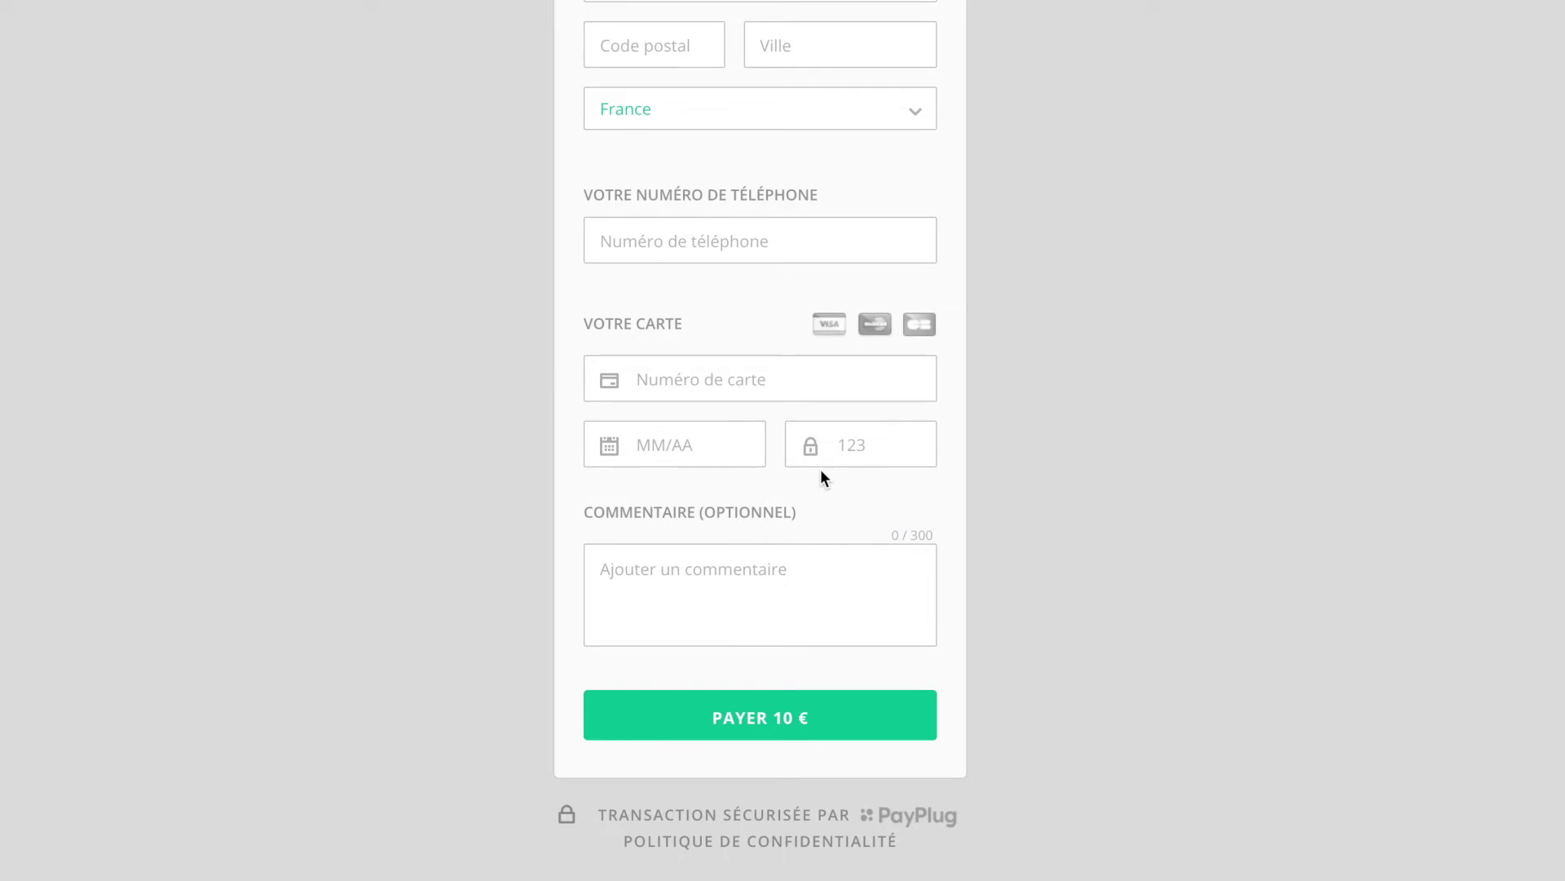
scroll(821, 473, up, 8)
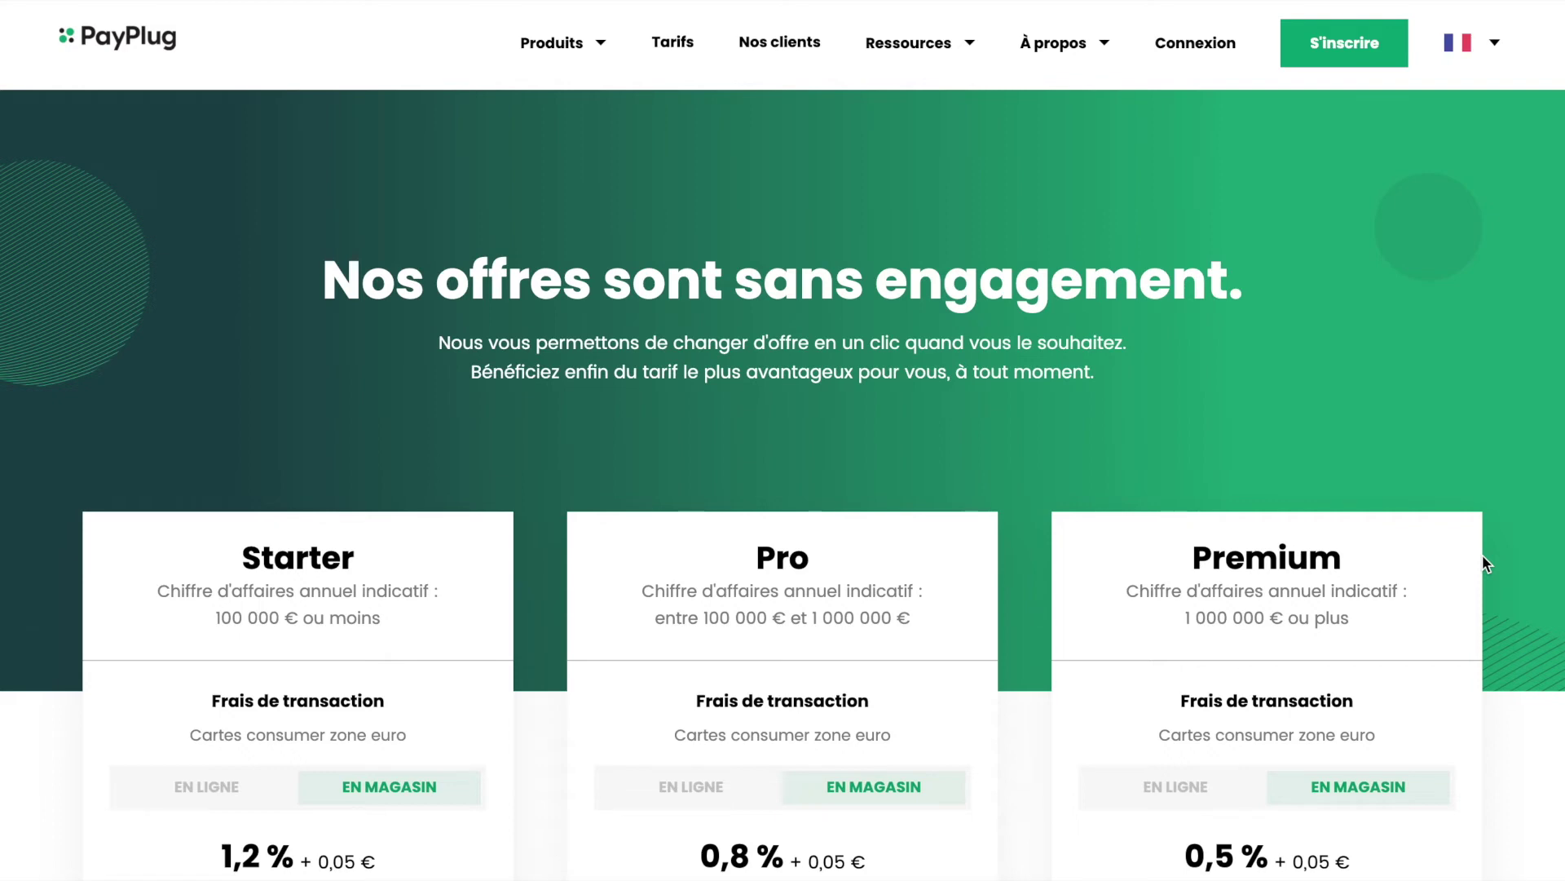
Step: Switch the pricing cards to EN LIGNE fees and highlight the Pro plan's advanced features note
scroll(1482, 556, down, 2)
scroll(1483, 556, down, 2)
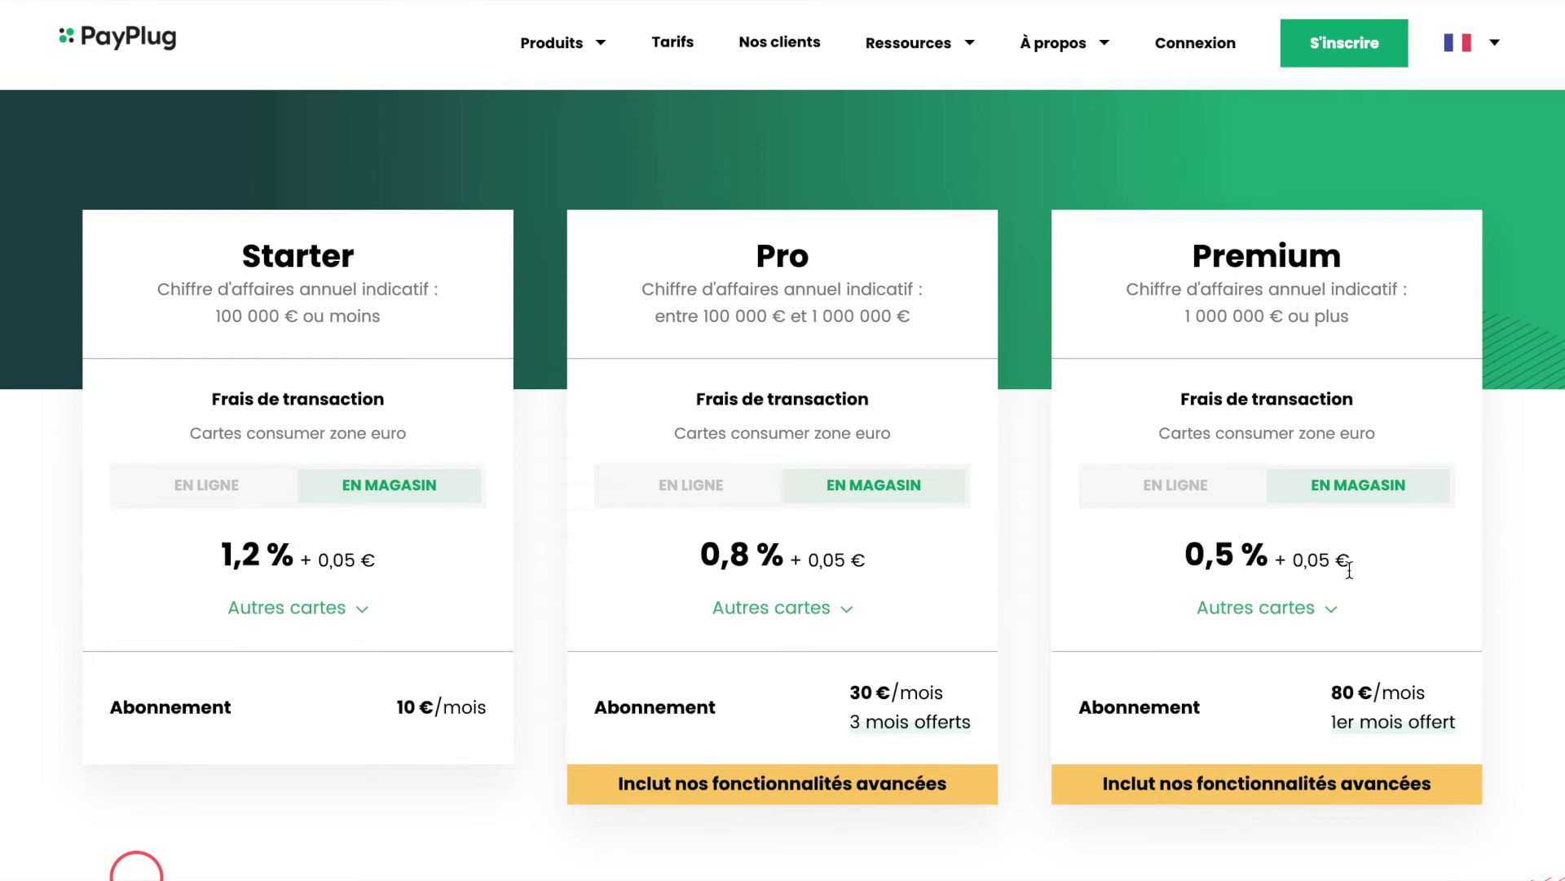
click(1188, 493)
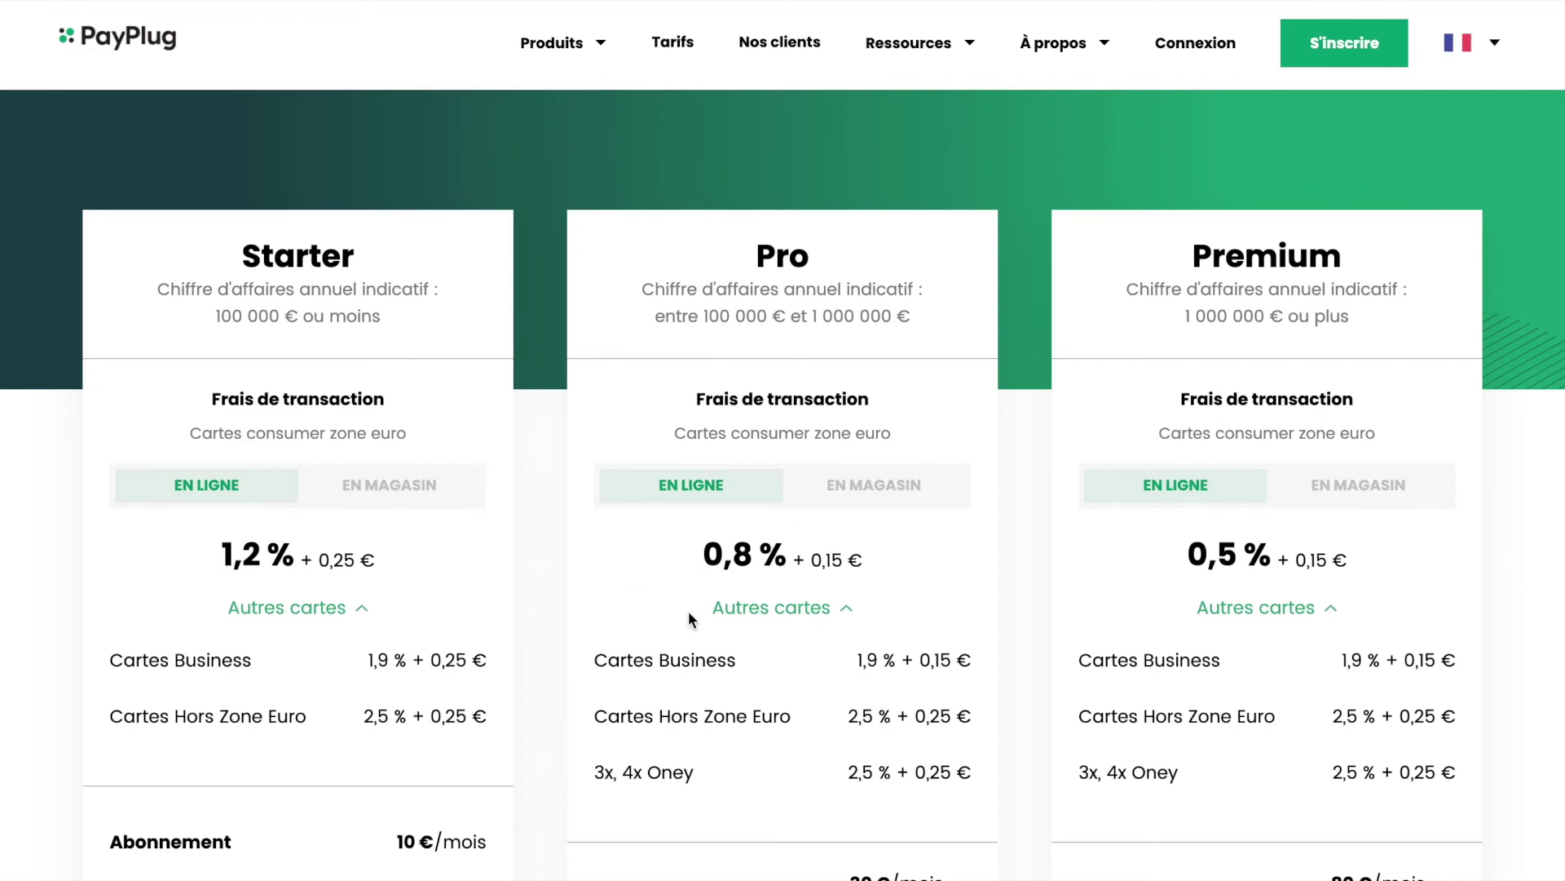
scroll(689, 619, down, 7)
scroll(689, 619, up, 4)
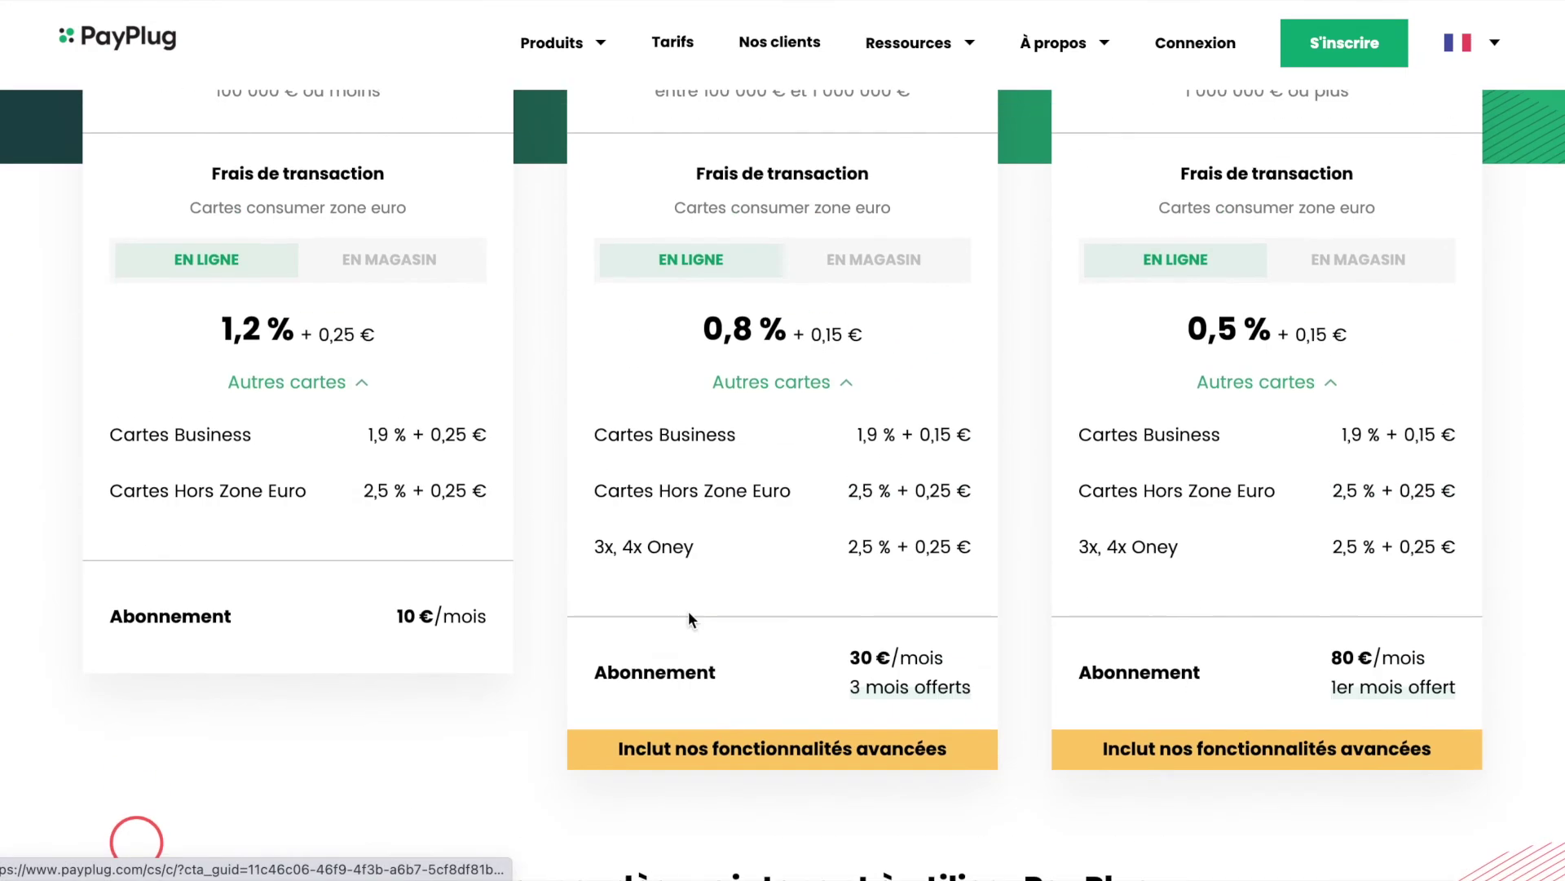
drag(620, 746, 965, 755)
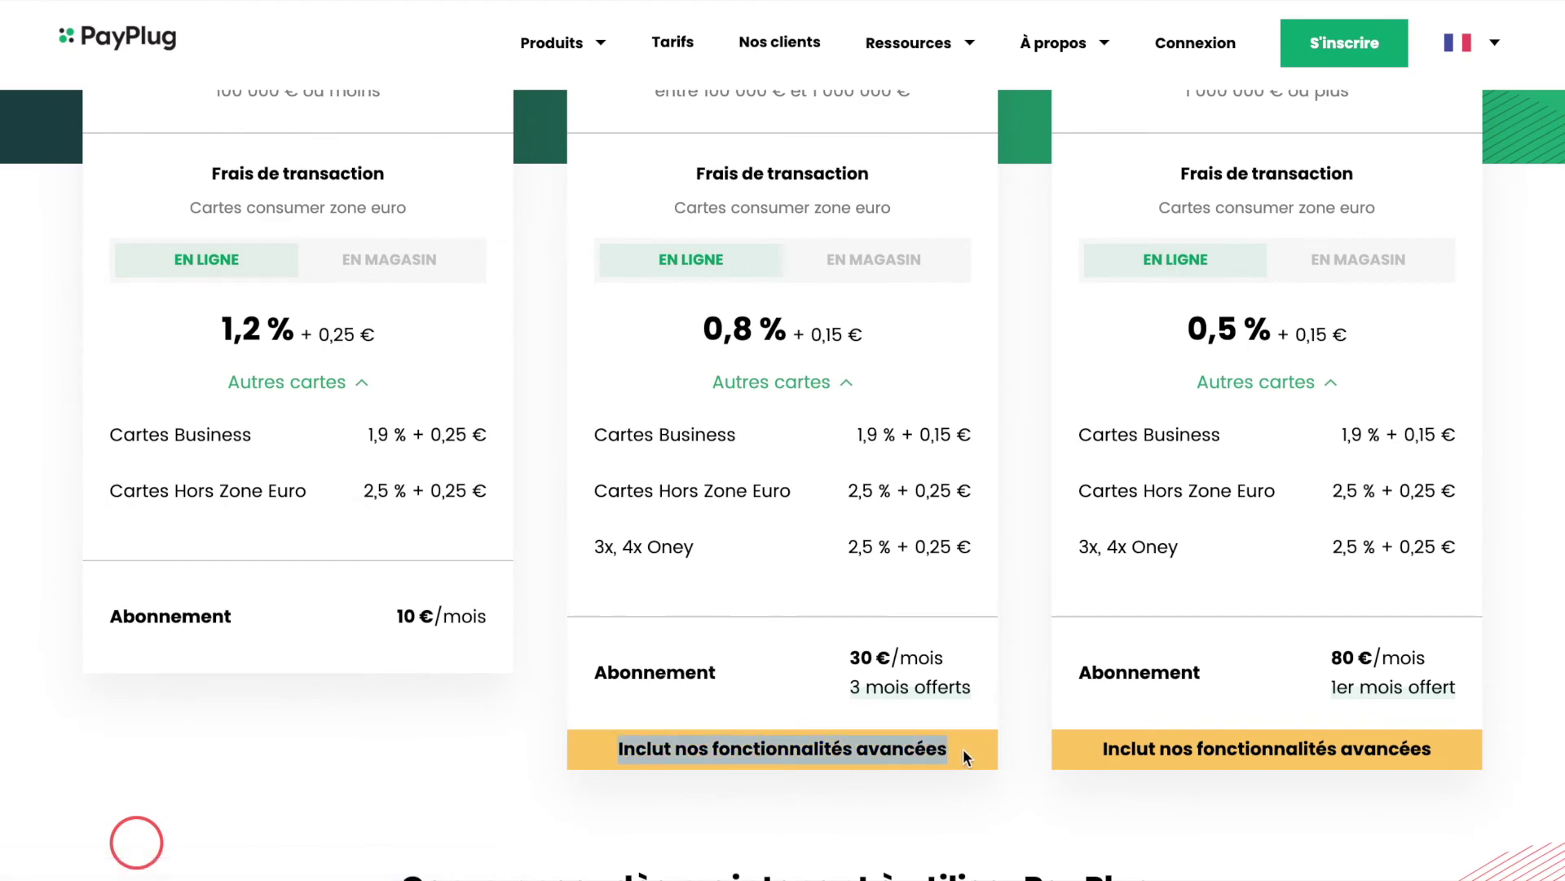
scroll(962, 748, down, 10)
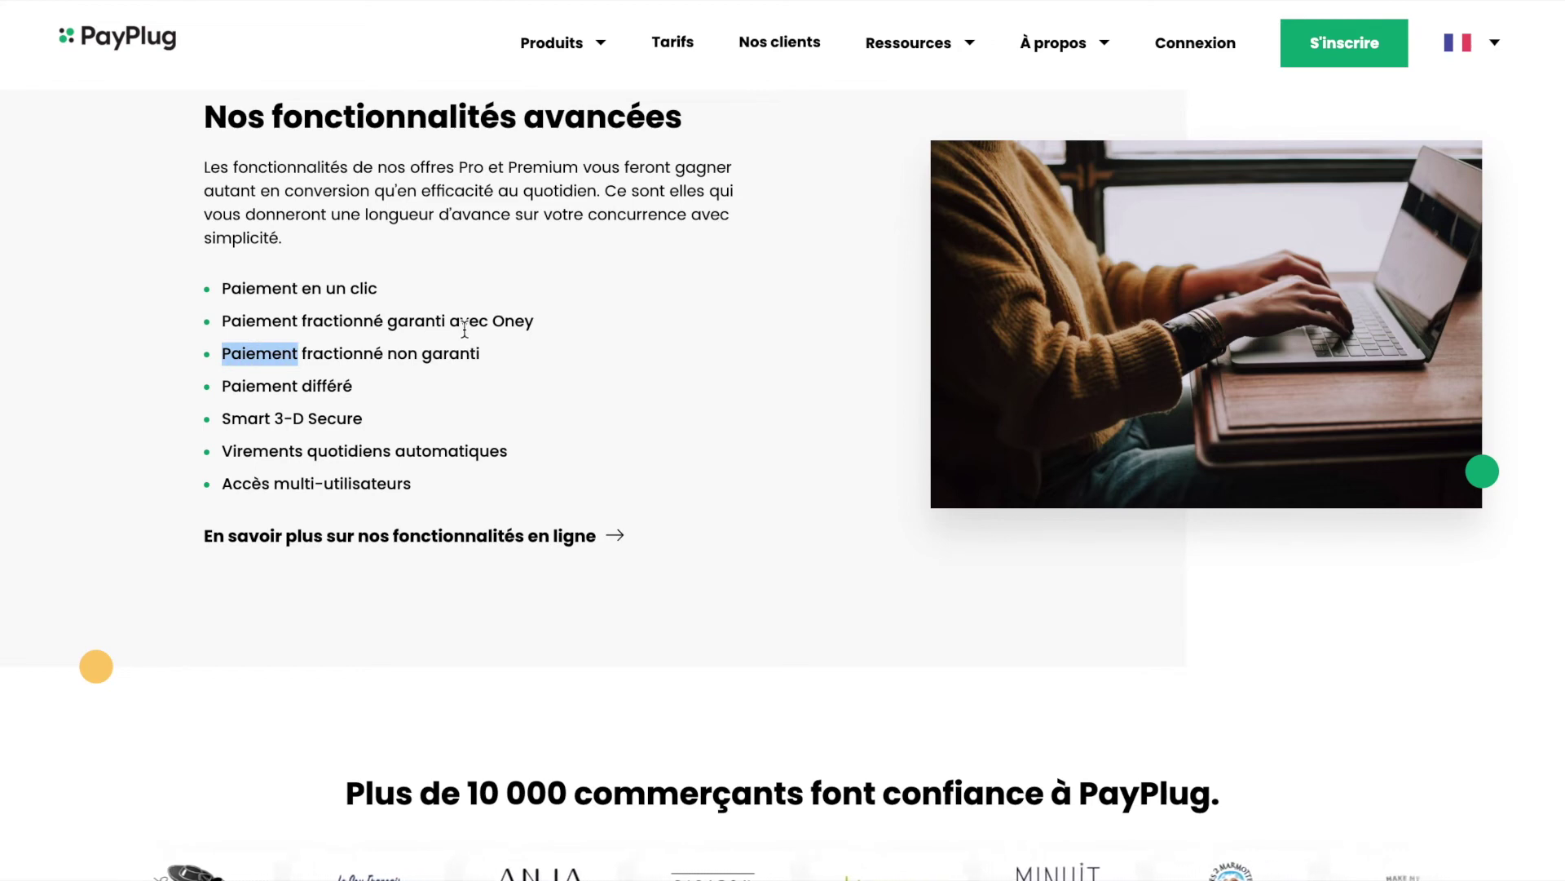
Step: Highlight the Paiement fractionné non garanti, Smart 3-D Secure and Accès multi-utilisateurs features, then return up
triple_click(419, 349)
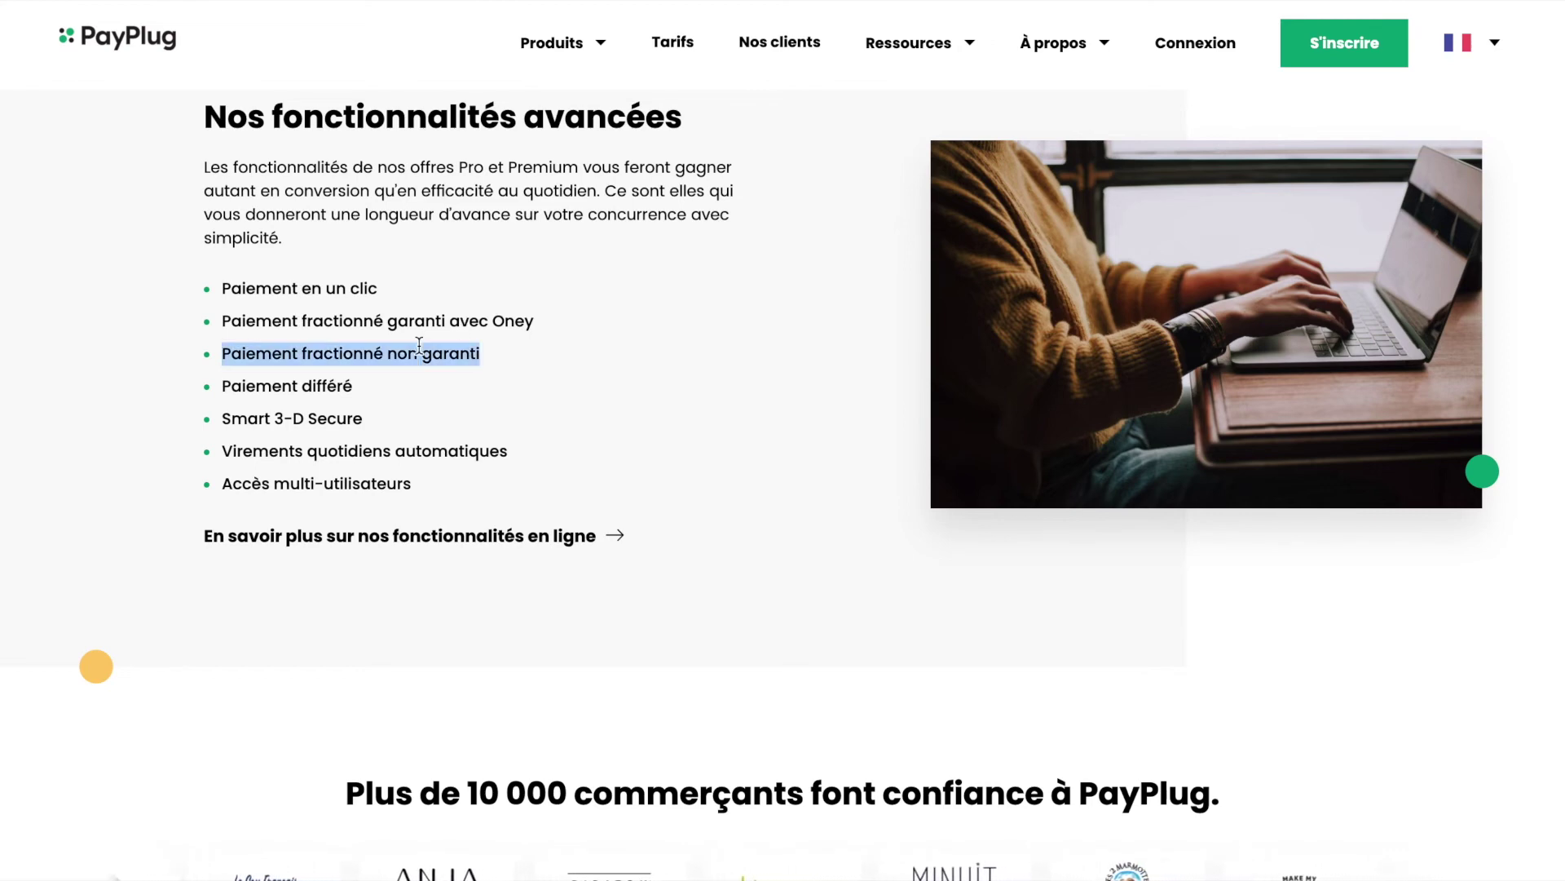
triple_click(302, 420)
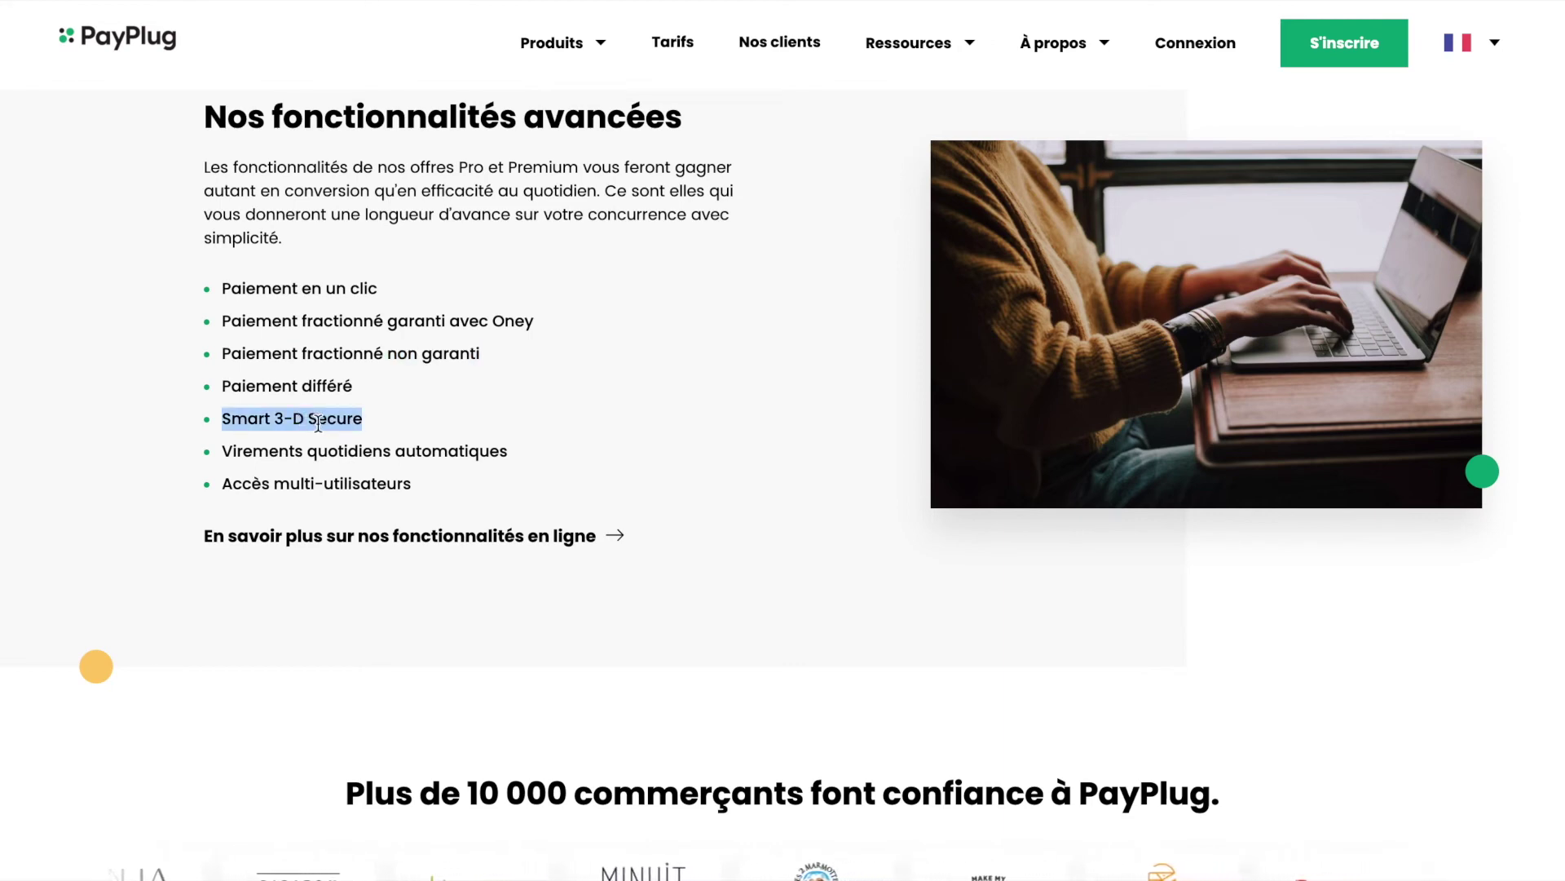
double_click(325, 421)
triple_click(326, 421)
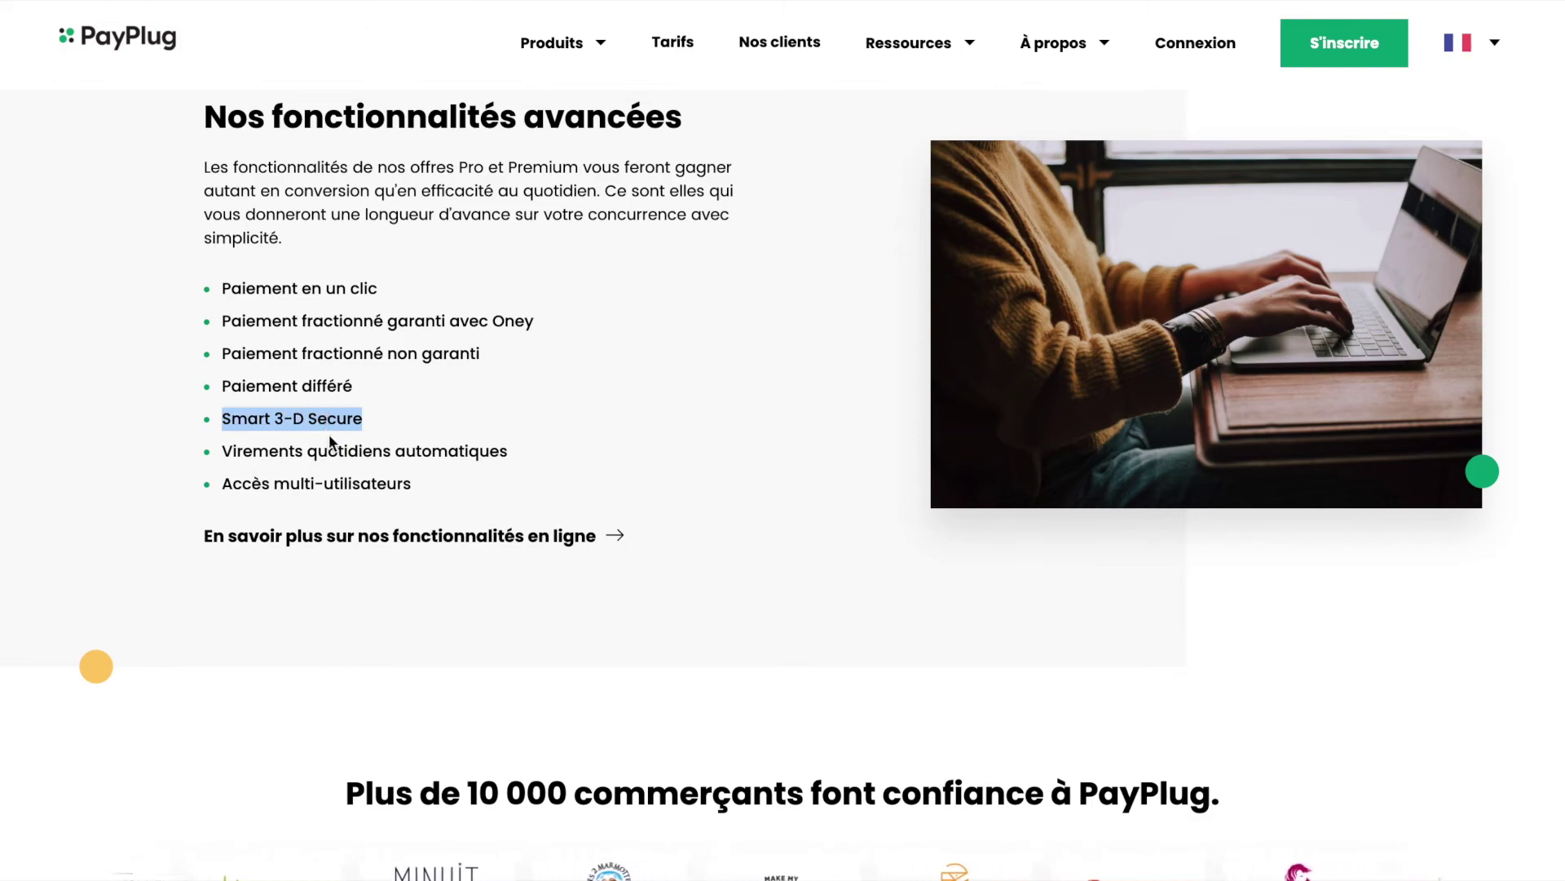
triple_click(336, 470)
scroll(336, 471, up, 8)
scroll(336, 470, up, 7)
scroll(789, 511, up, 2)
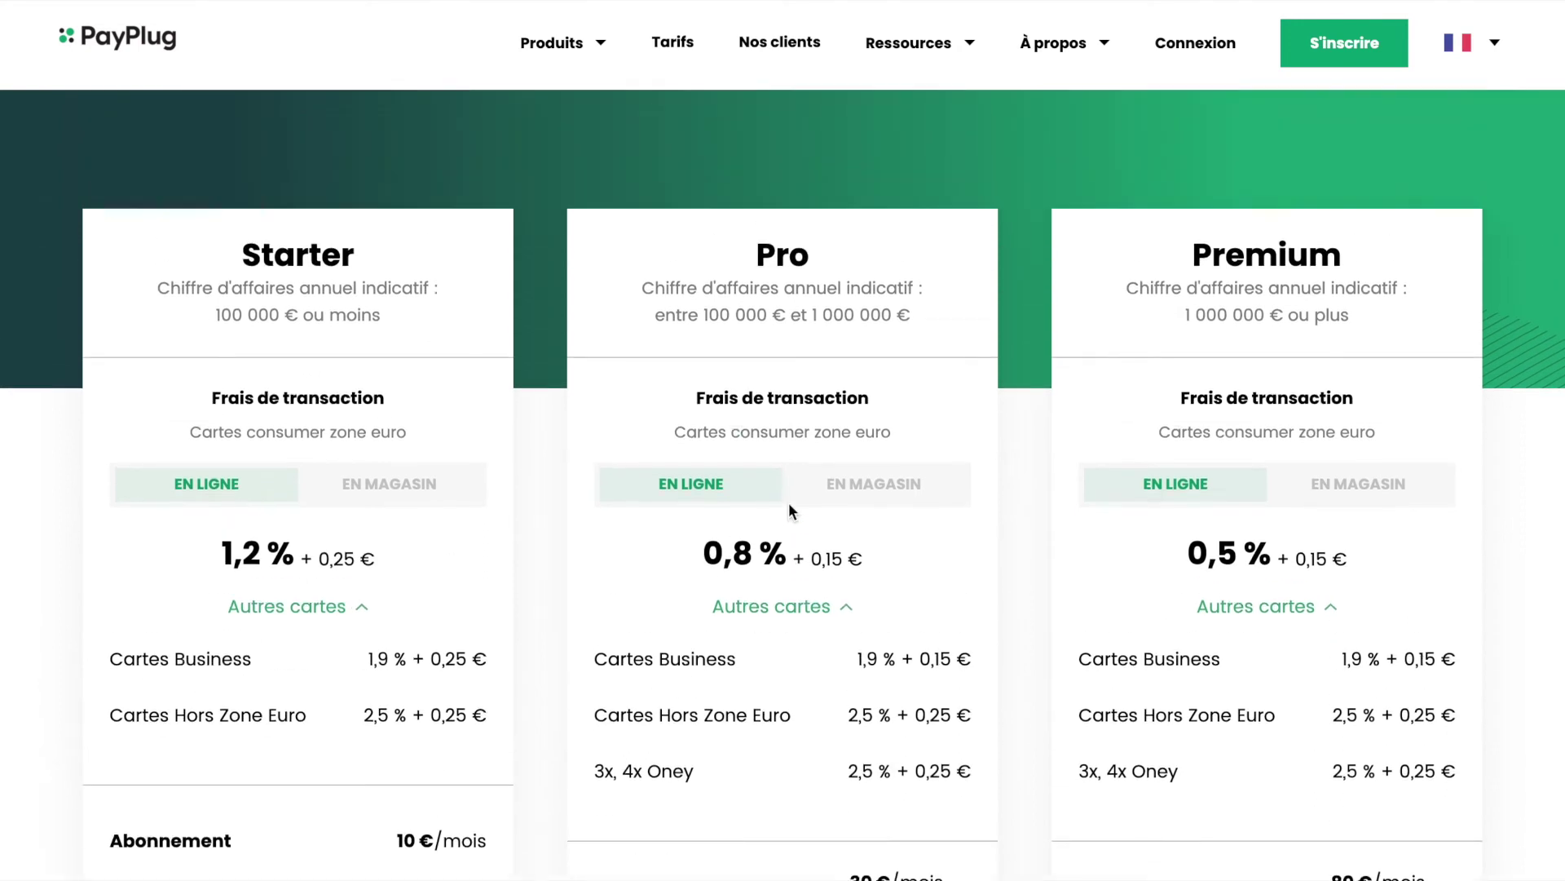
scroll(789, 511, down, 1)
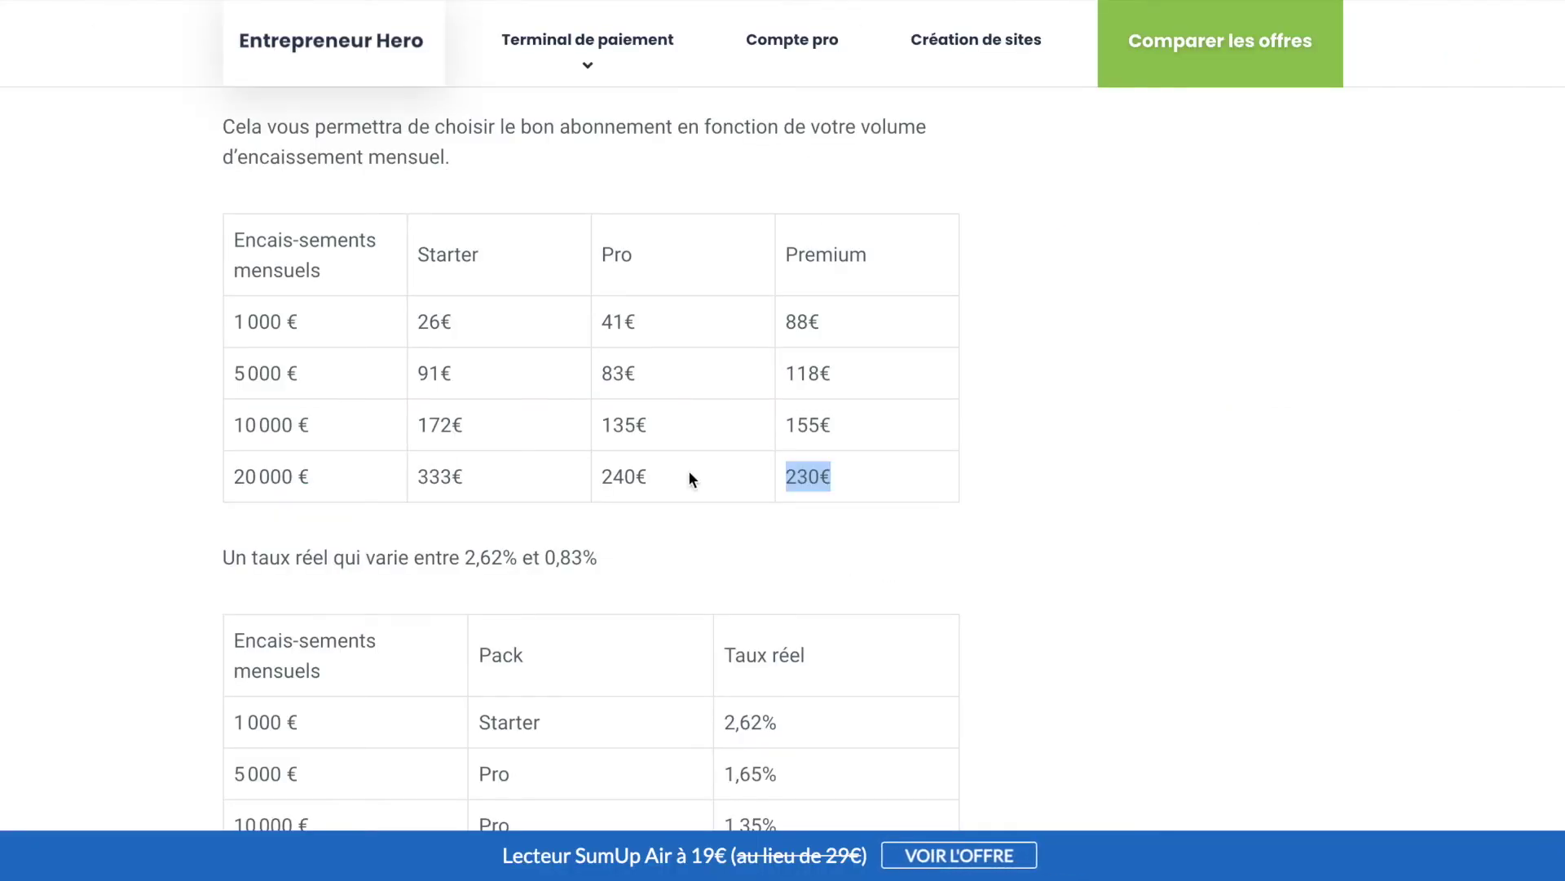
Step: Highlight the 1 000 € takings row, the Starter and Pro headings, and the 26€ Starter cost
scroll(412, 542, up, 1)
click(416, 389)
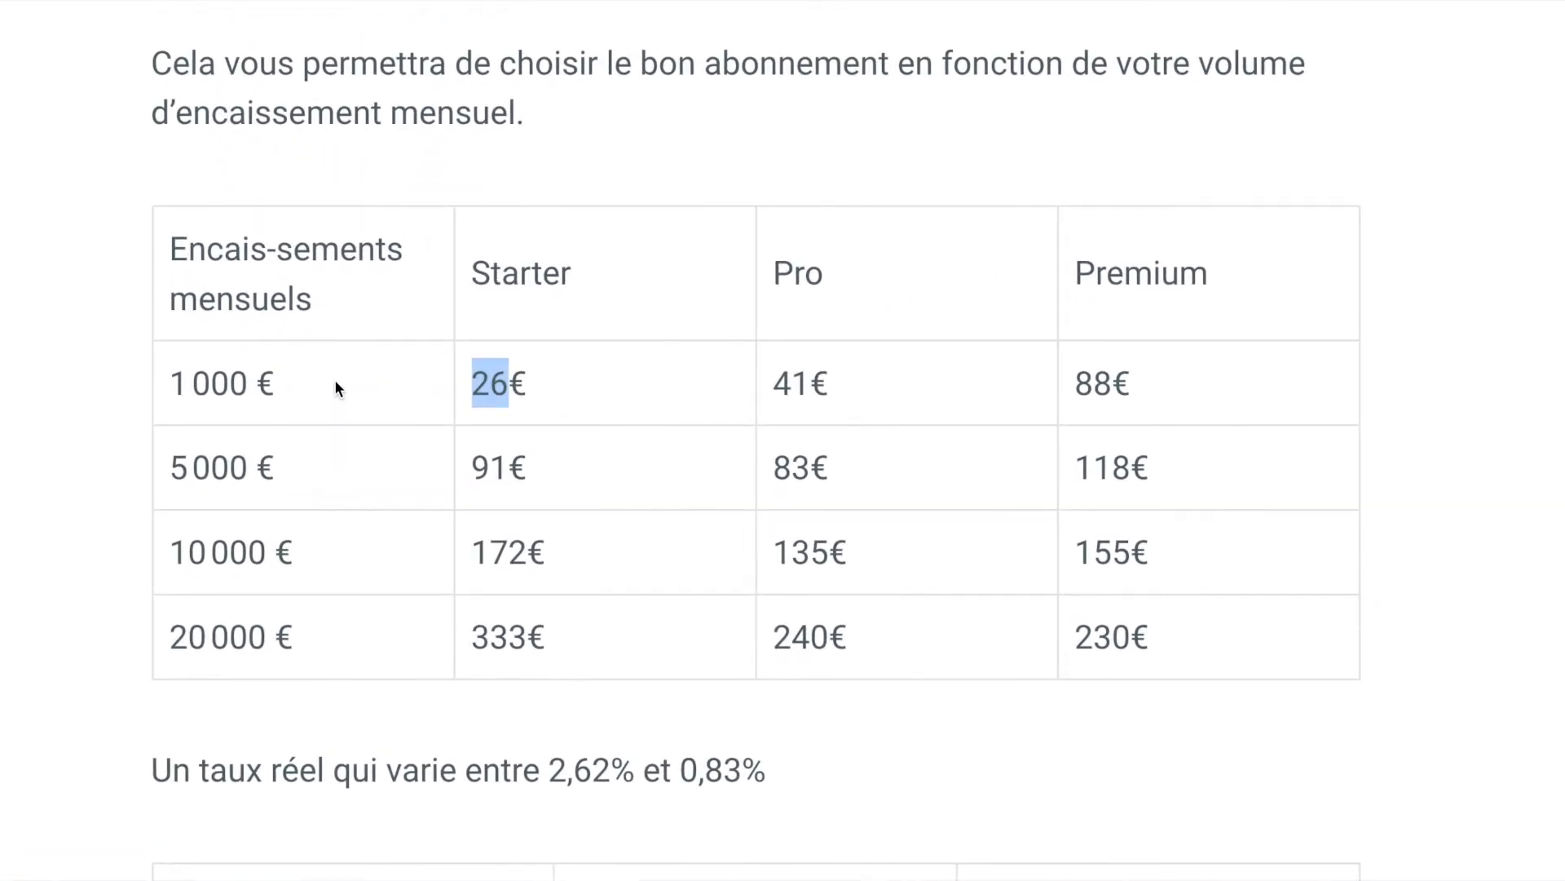
triple_click(212, 383)
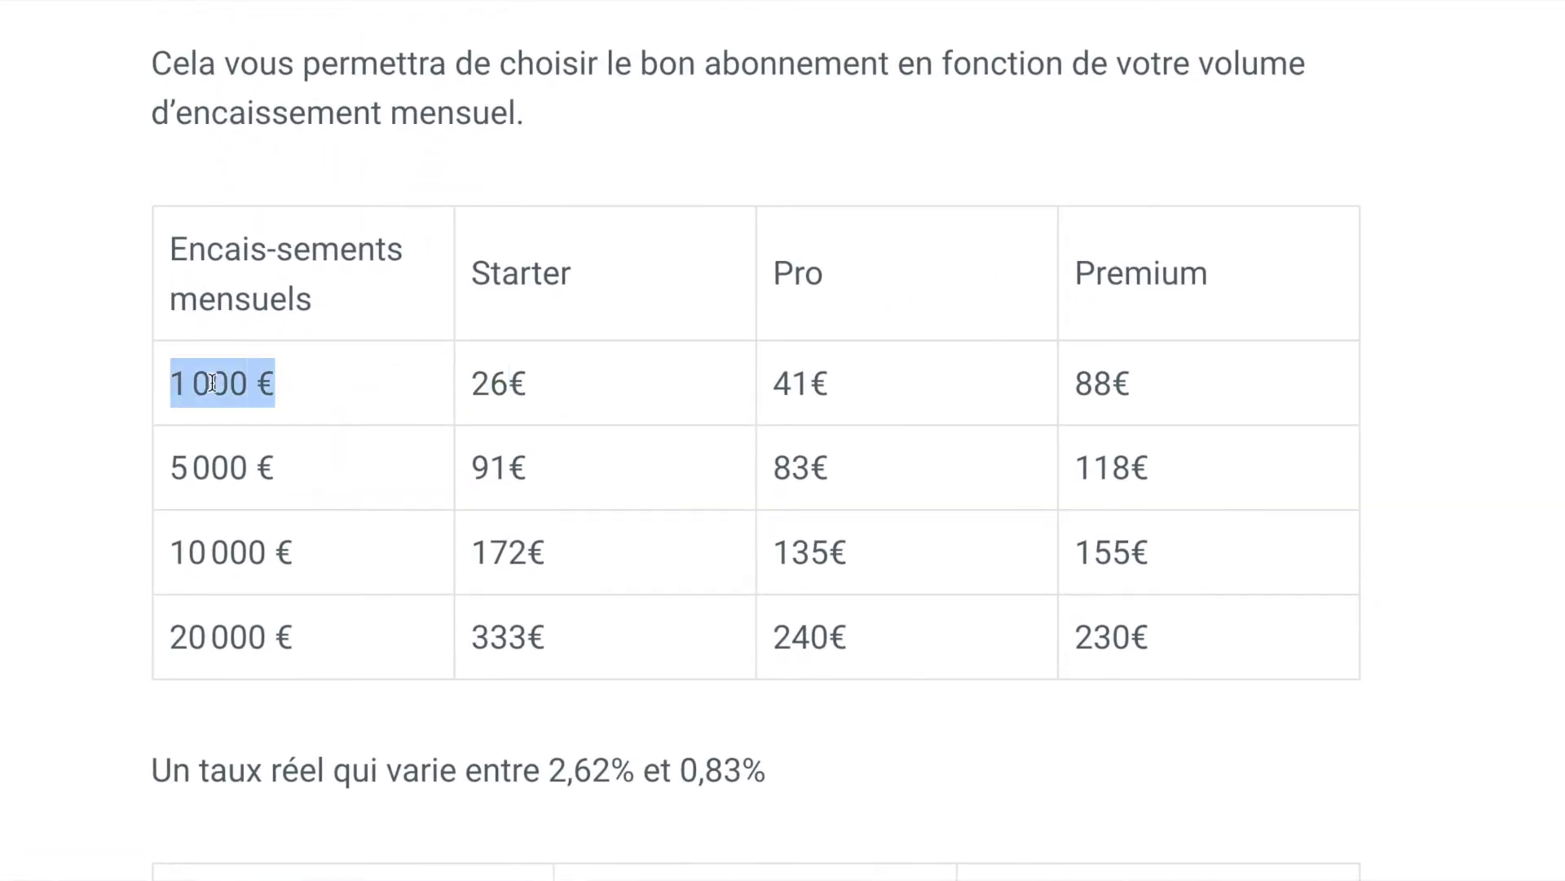
drag(470, 271, 690, 267)
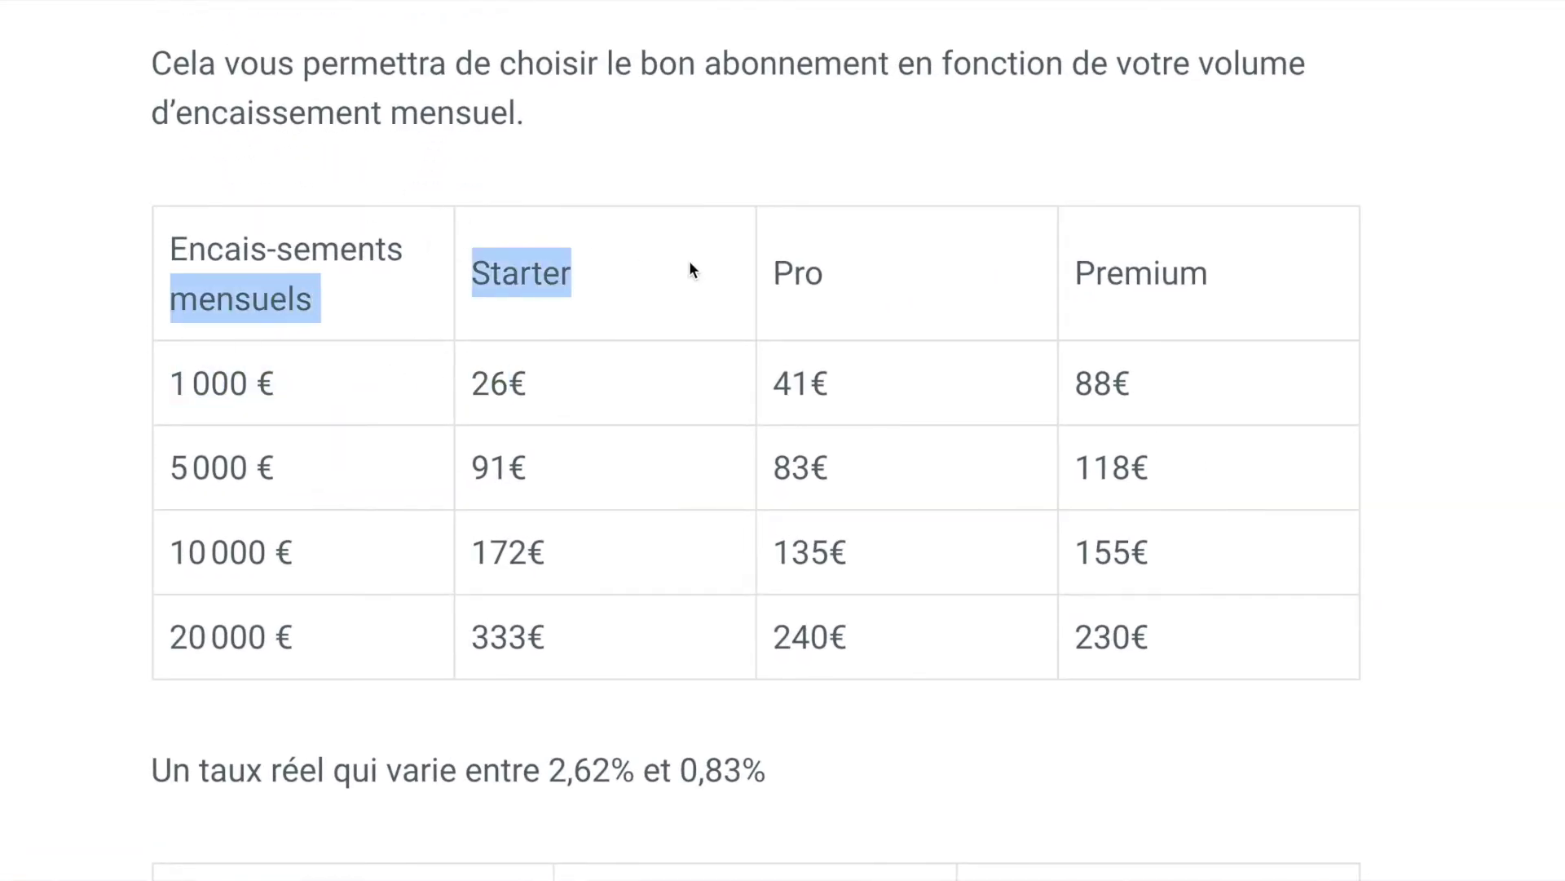
click(522, 383)
double_click(523, 383)
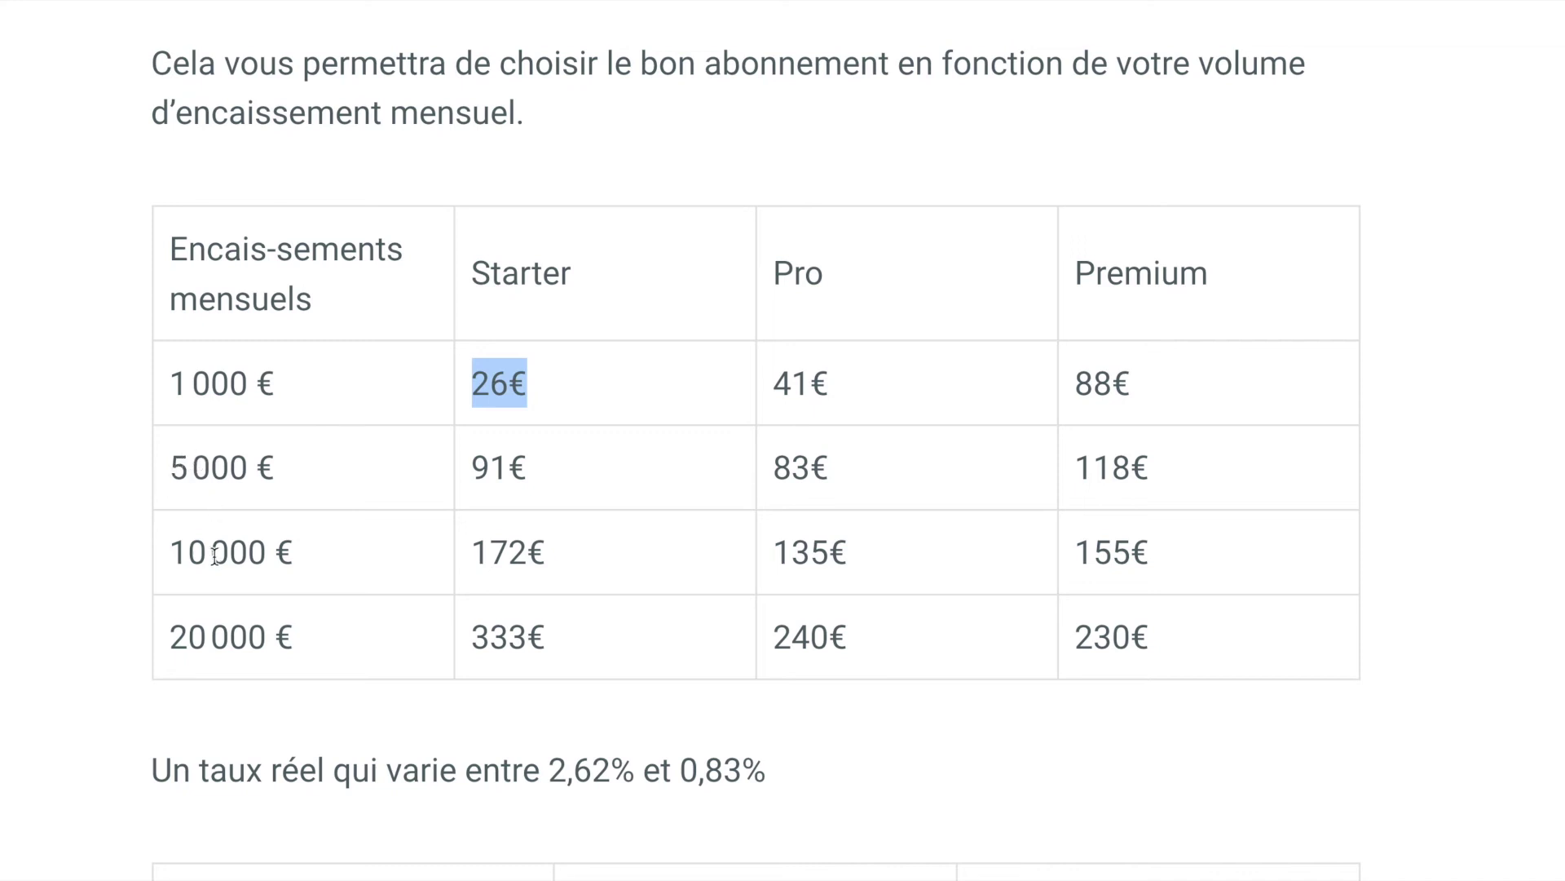
double_click(795, 283)
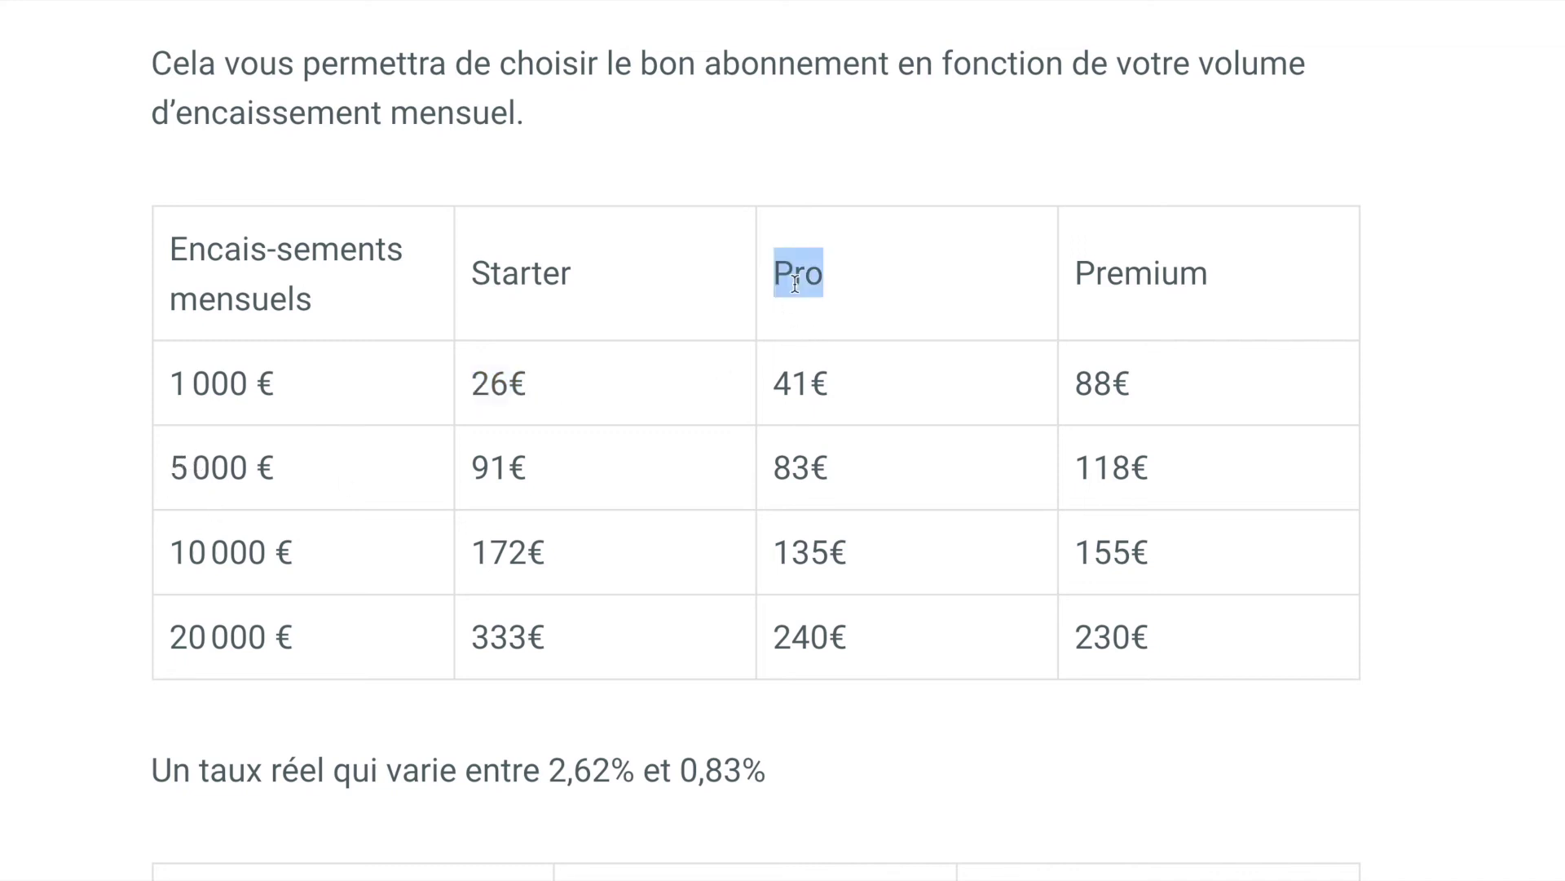
click(845, 473)
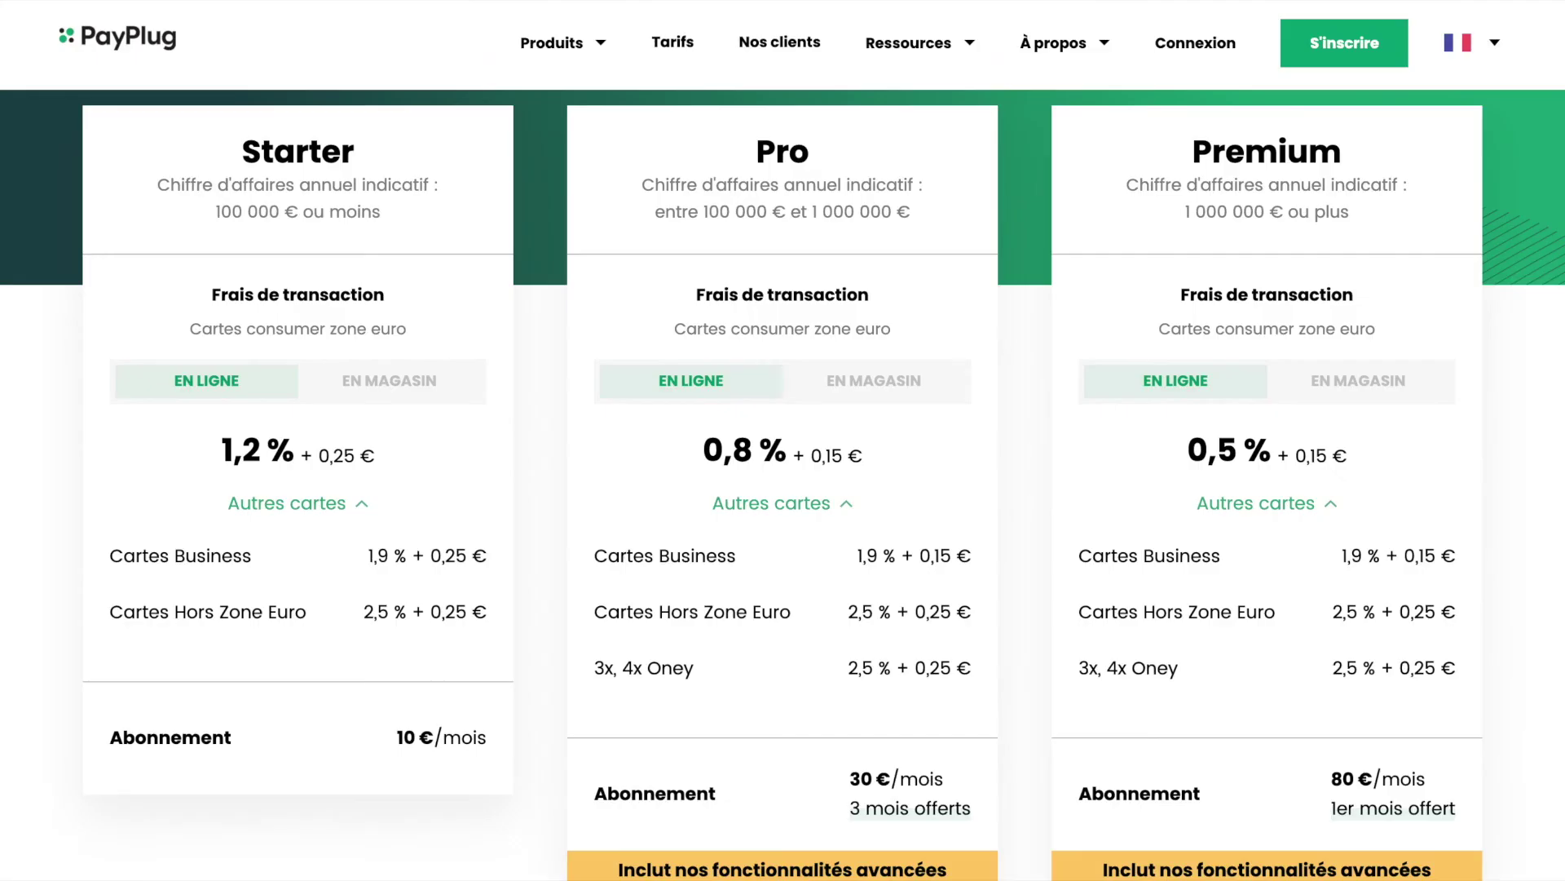
Step: Scroll through the Starter, Pro and Premium plan cards and their rates on the Tarifs page
scroll(769, 405, up, 5)
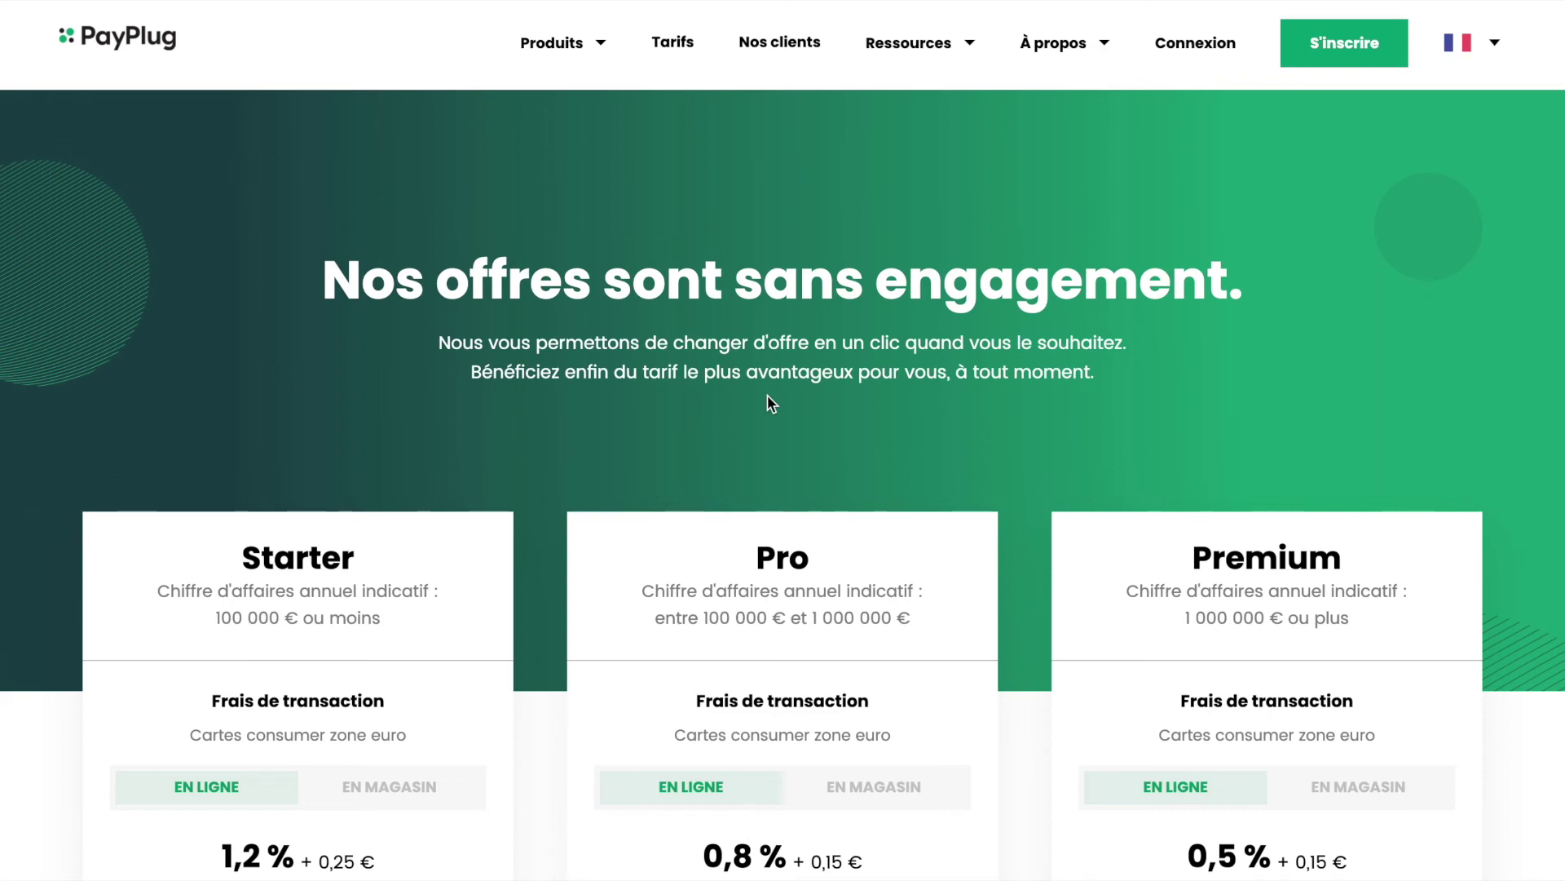
scroll(766, 394, down, 8)
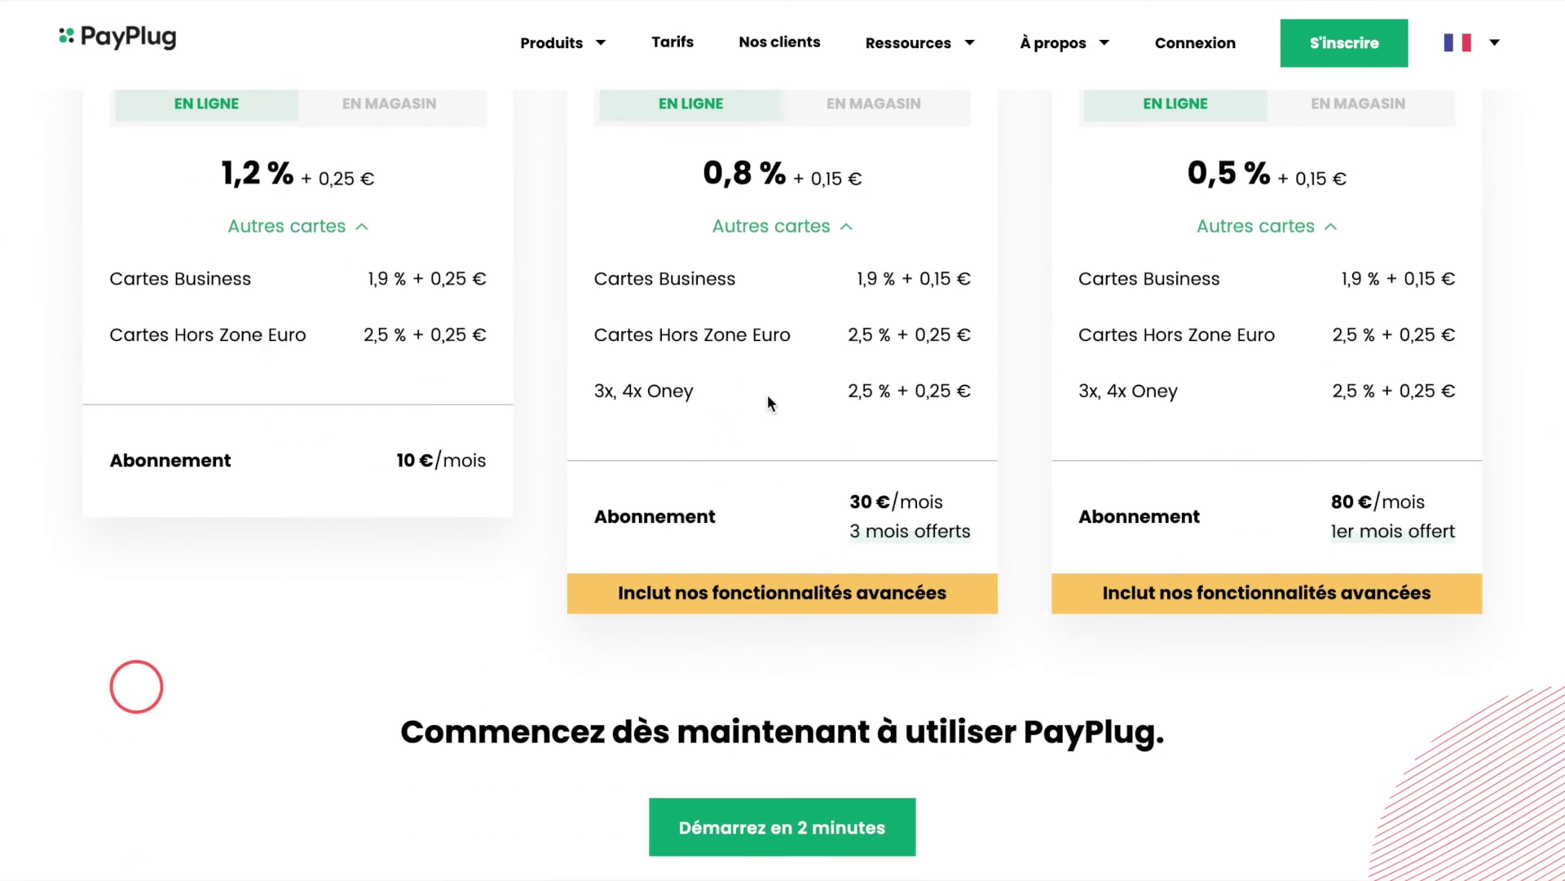
scroll(769, 401, down, 4)
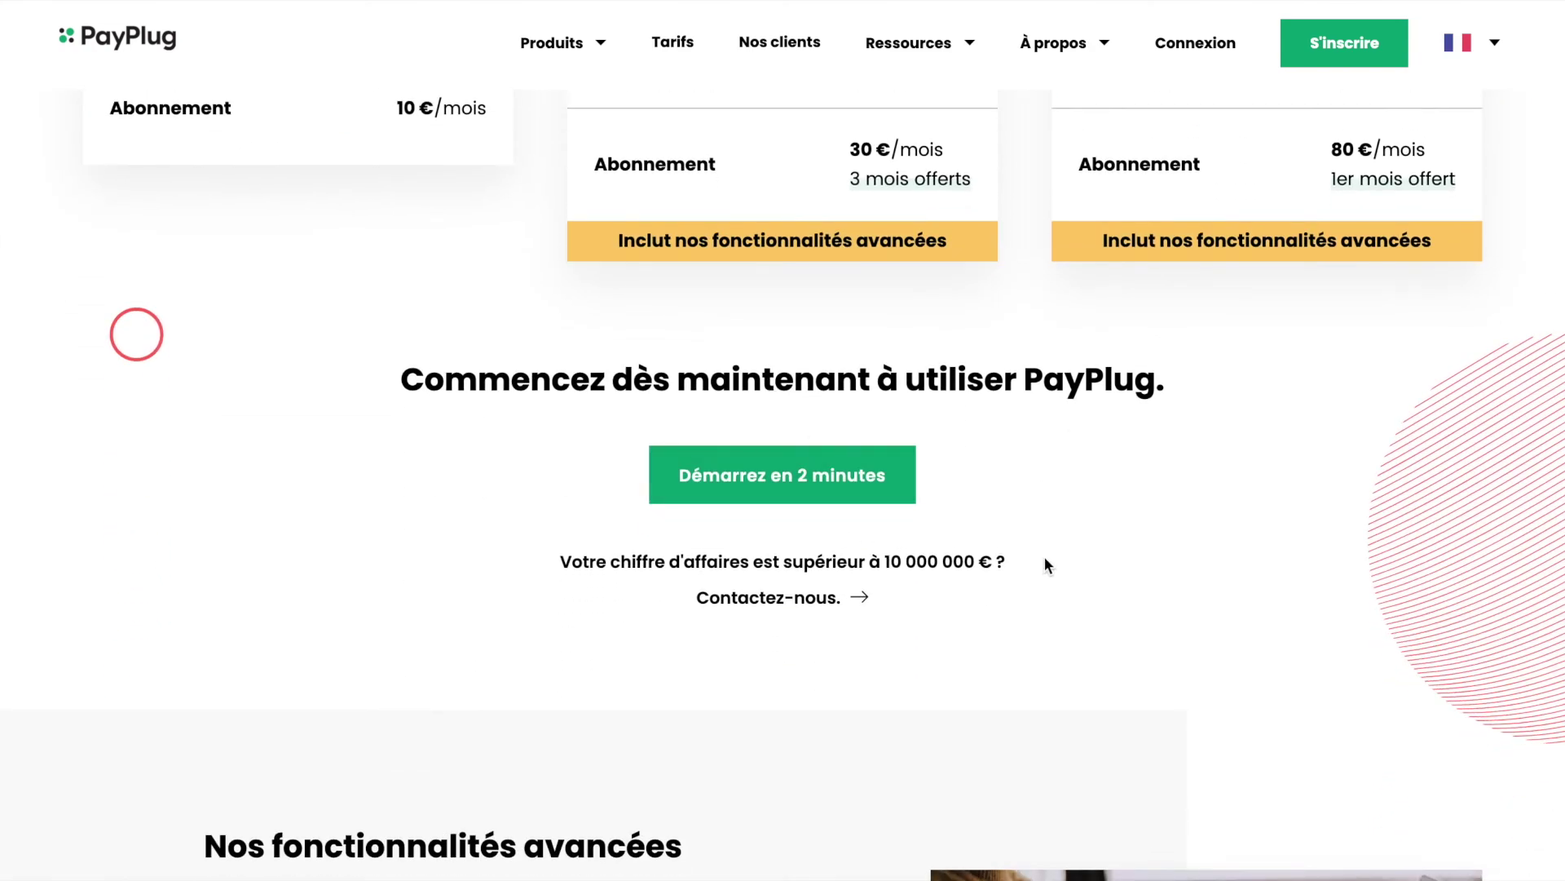
scroll(1044, 564, up, 5)
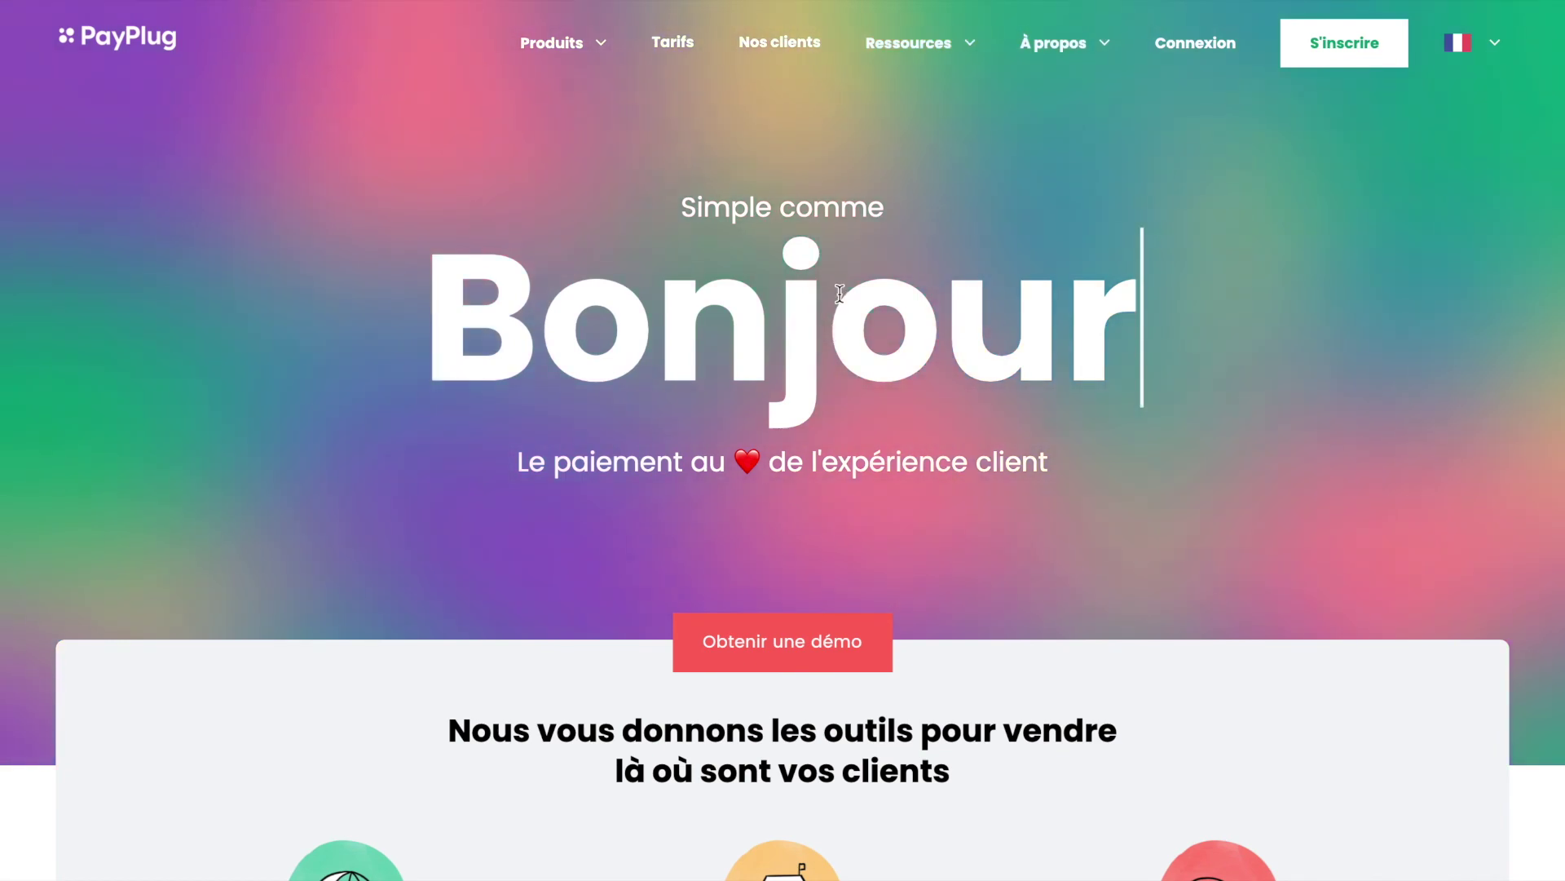
Step: Skim the home page and reveal the Produits dropdown with Commerce en ligne, en magasin and conversationnel
scroll(839, 294, down, 3)
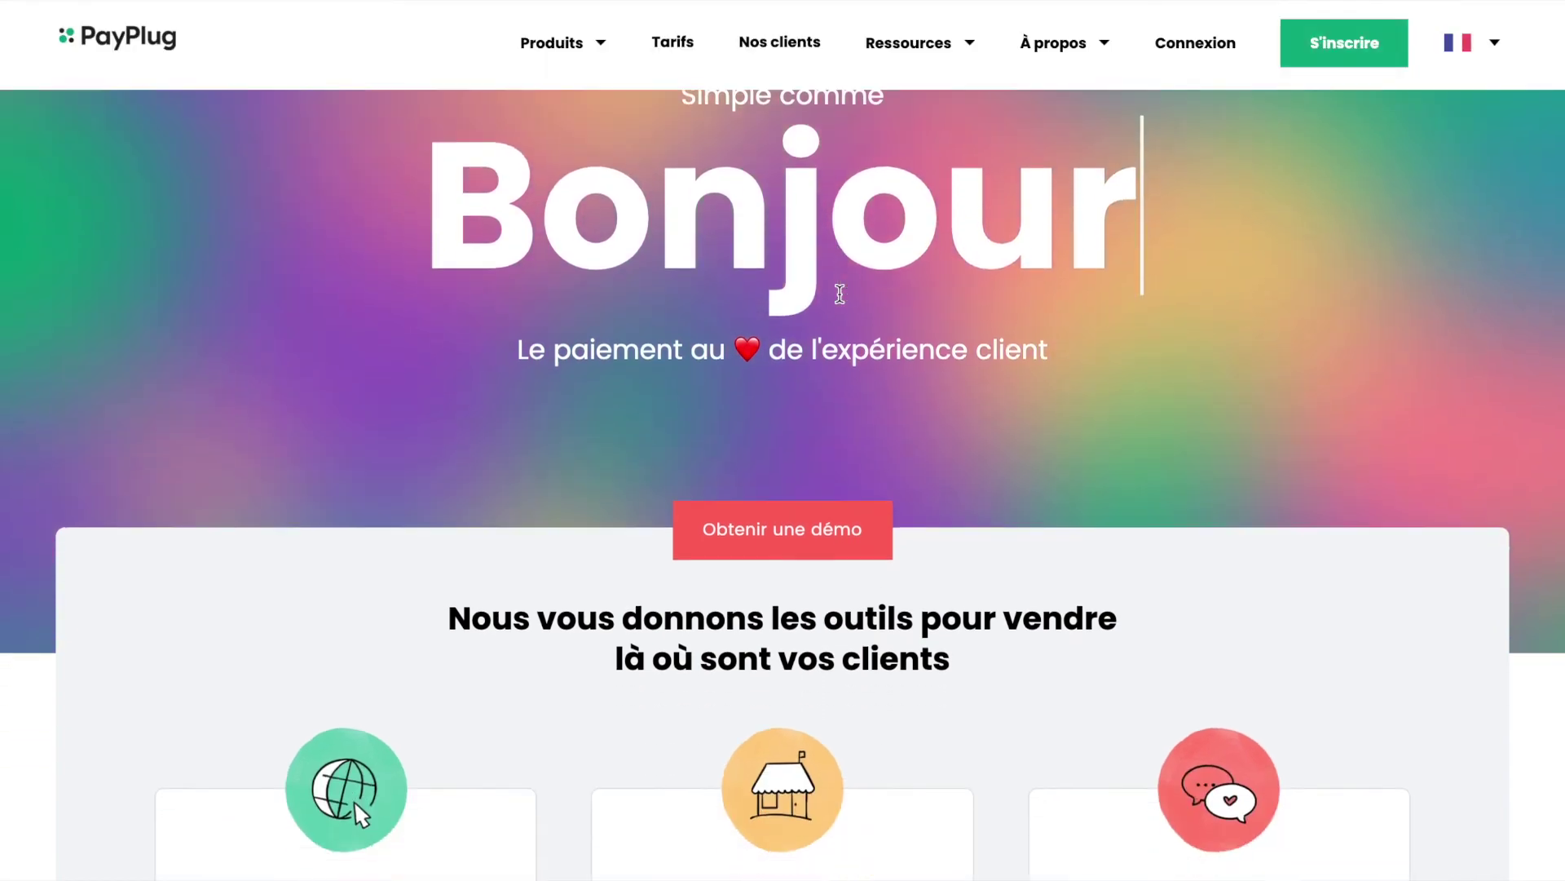
scroll(840, 293, down, 2)
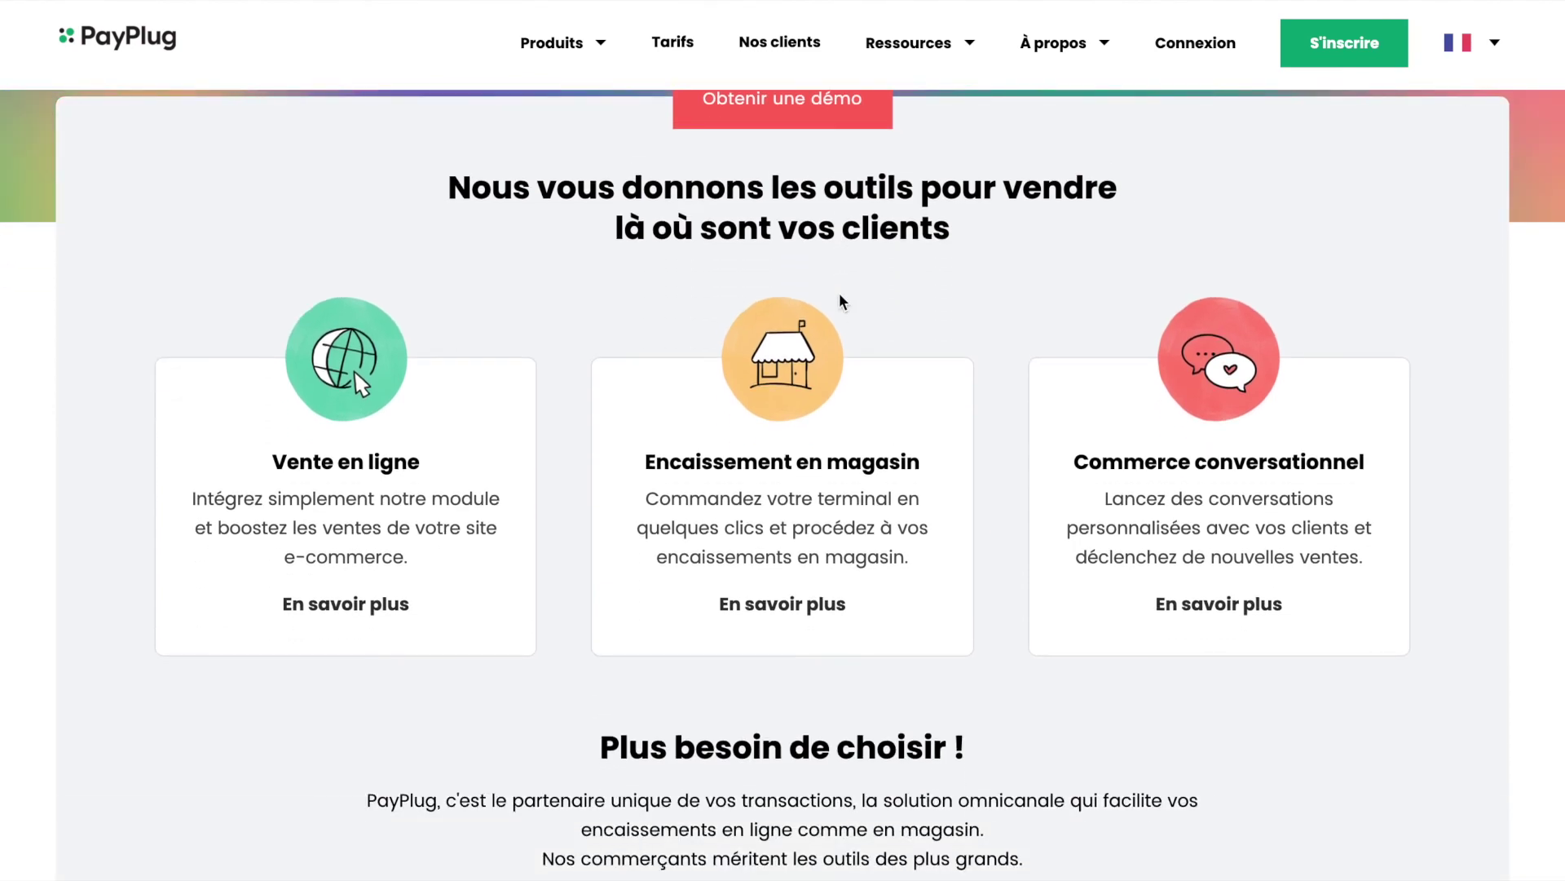
scroll(839, 291, down, 5)
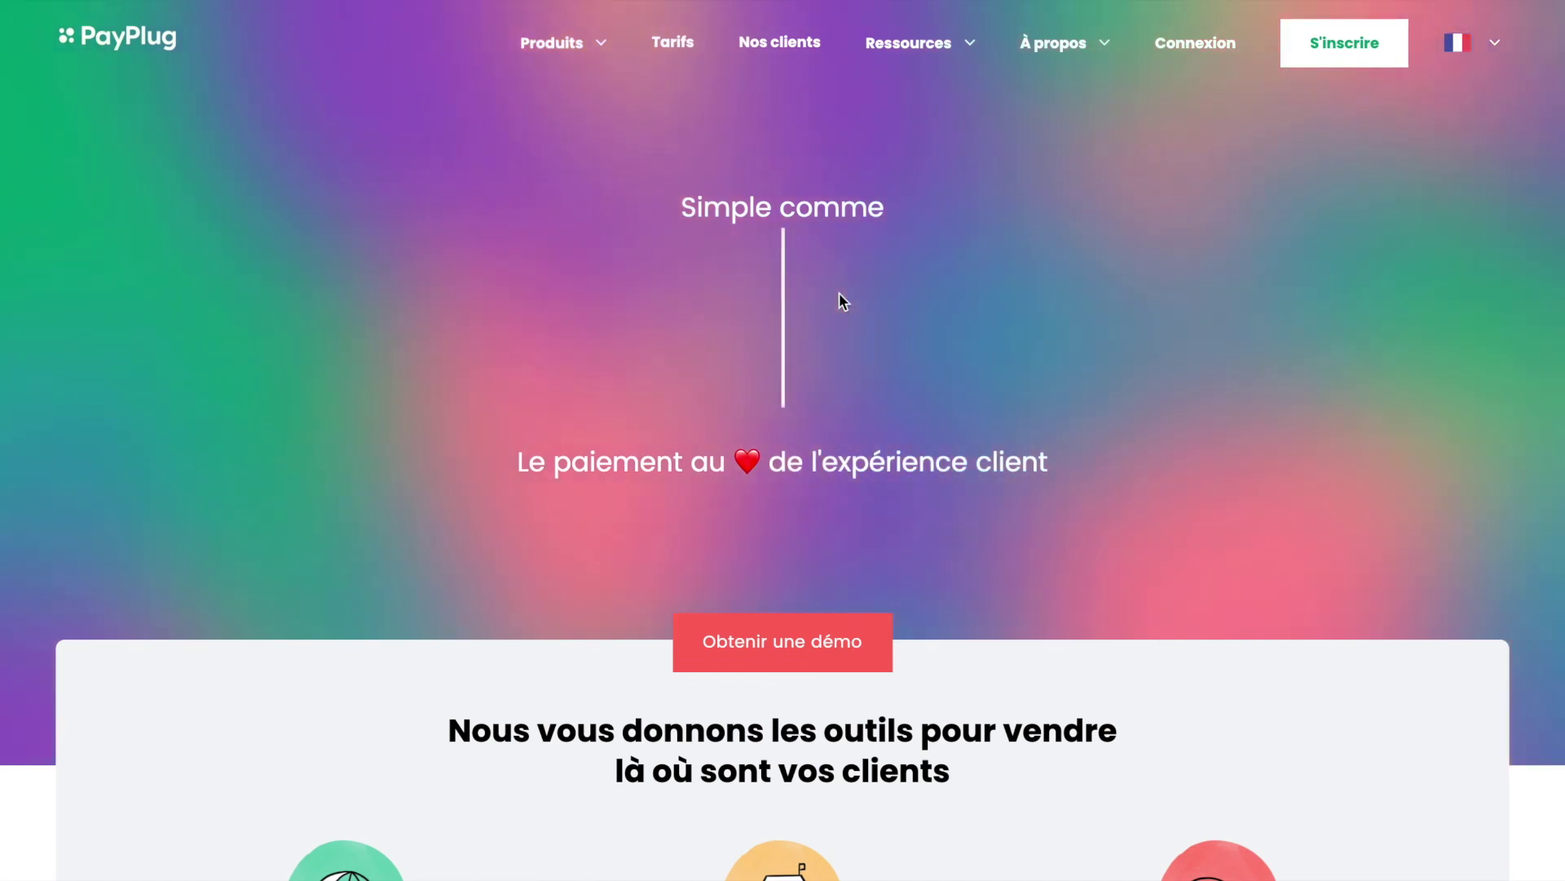
mouse_move(577, 39)
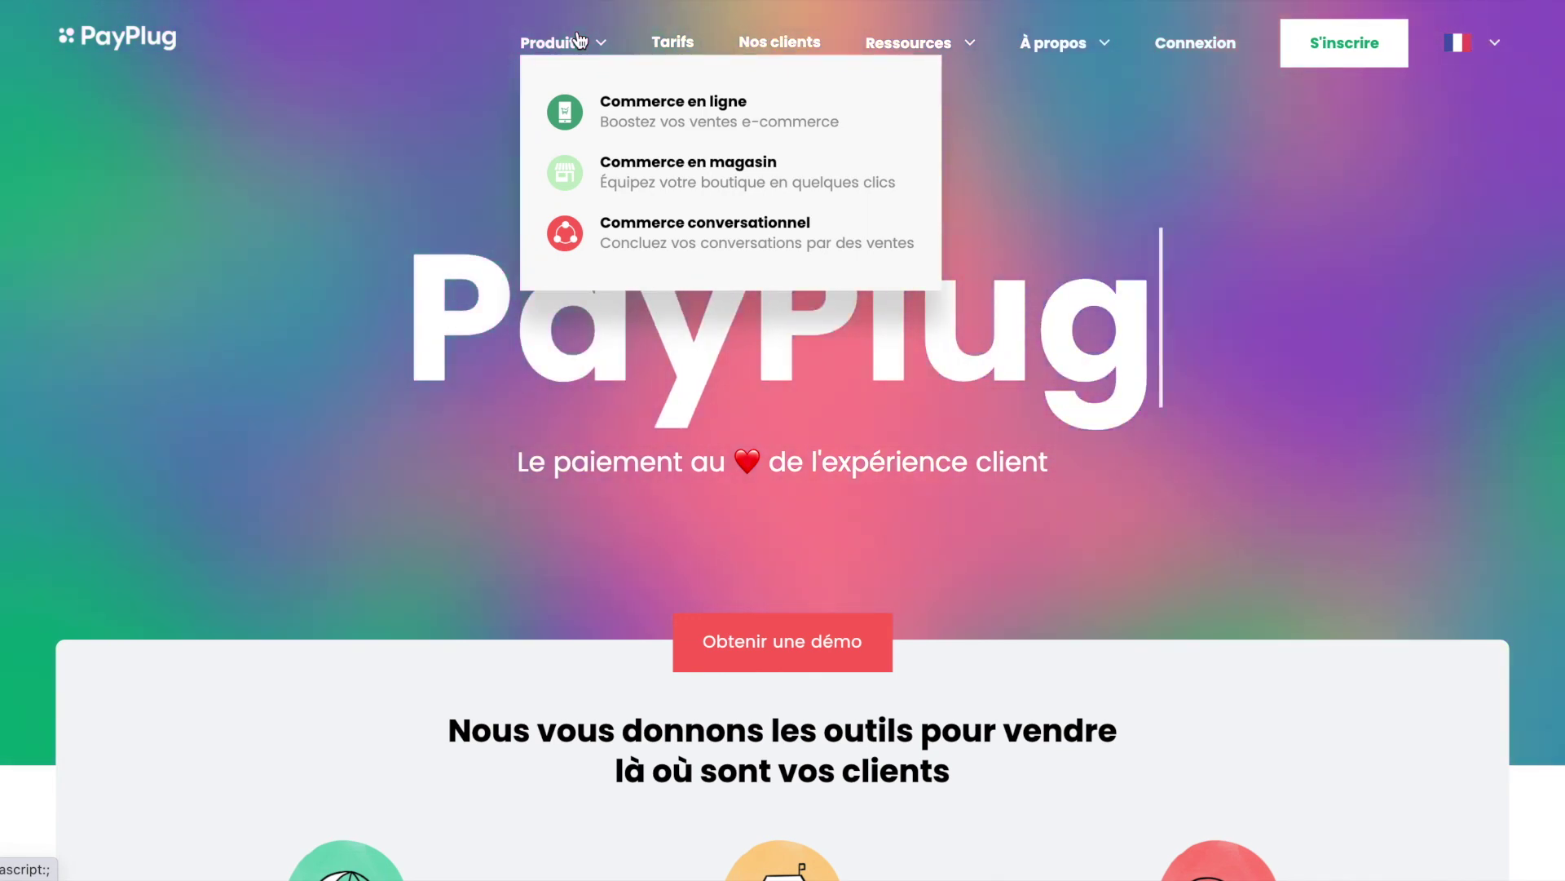
Step: Browse the Commerce en magasin in-store payments page, then return to the PayPlug home page
click(685, 172)
scroll(667, 507, down, 12)
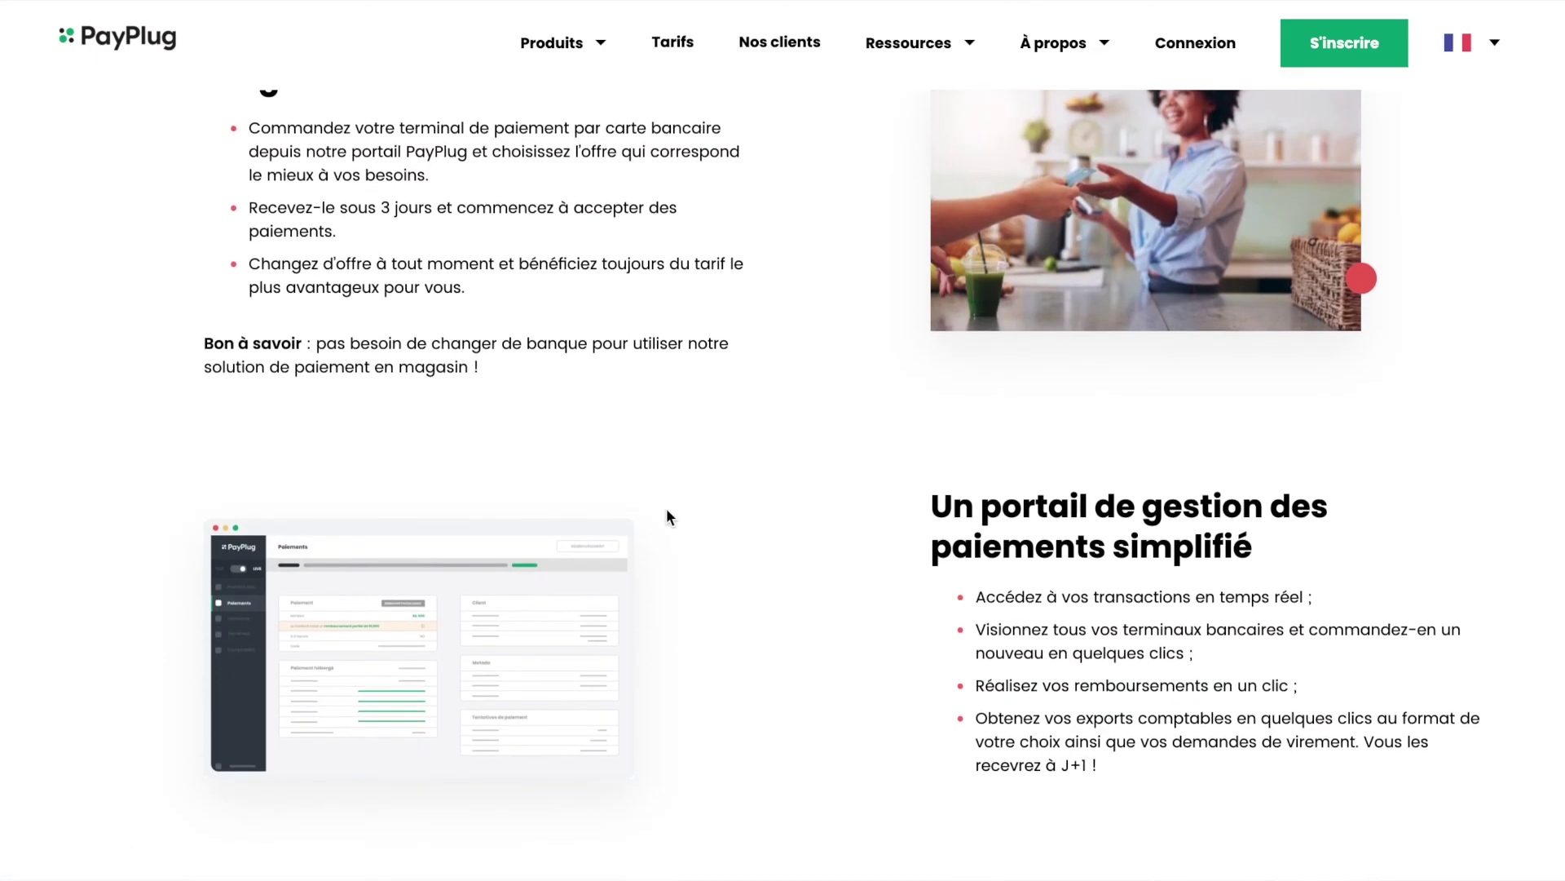
scroll(667, 507, down, 15)
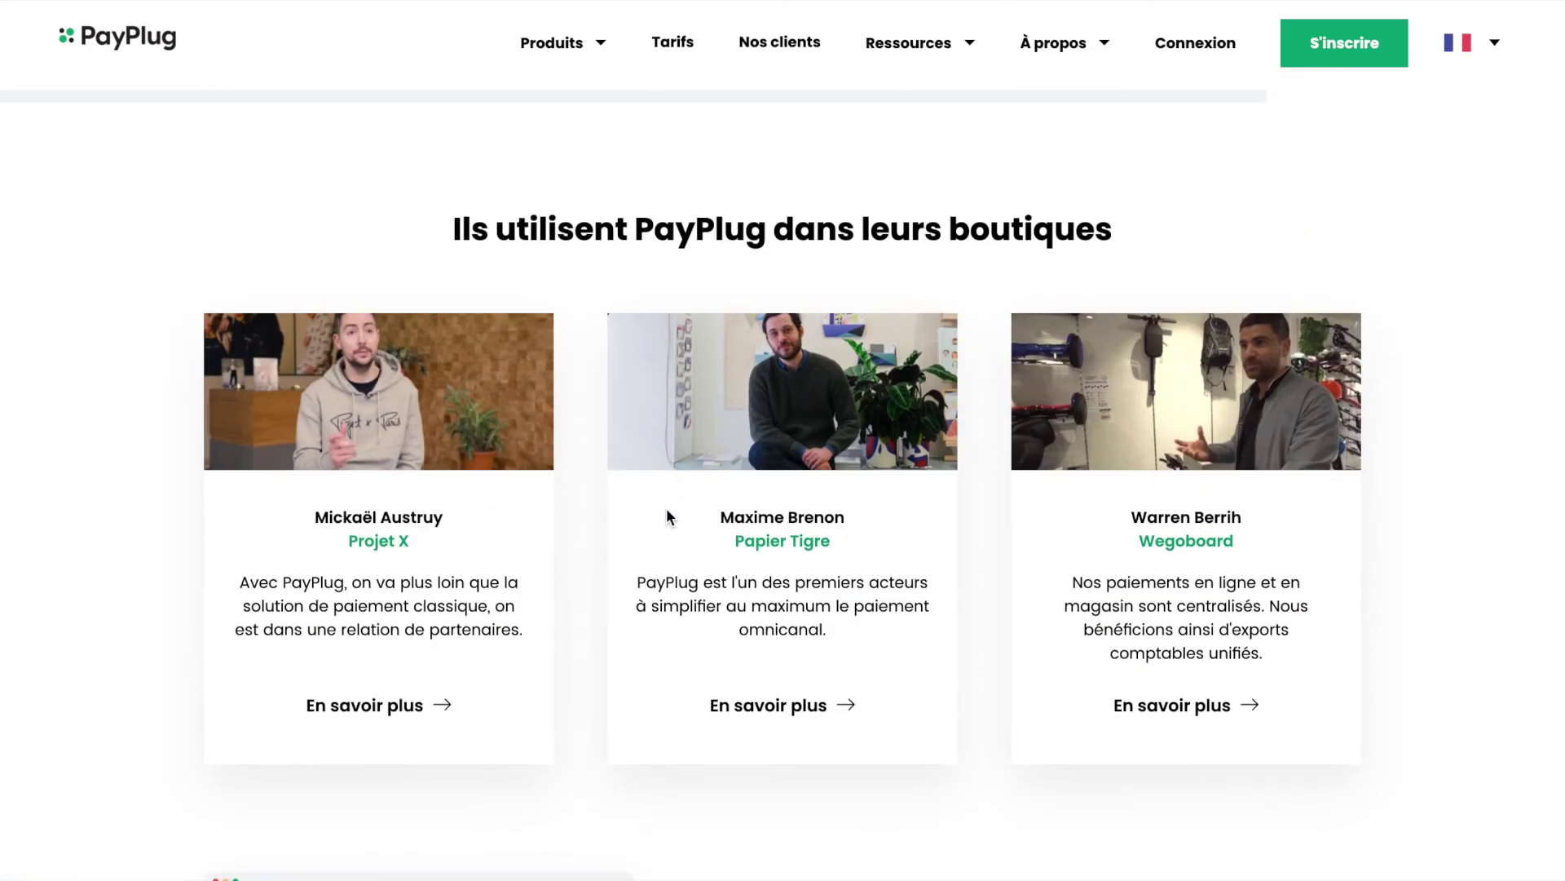
key(Home)
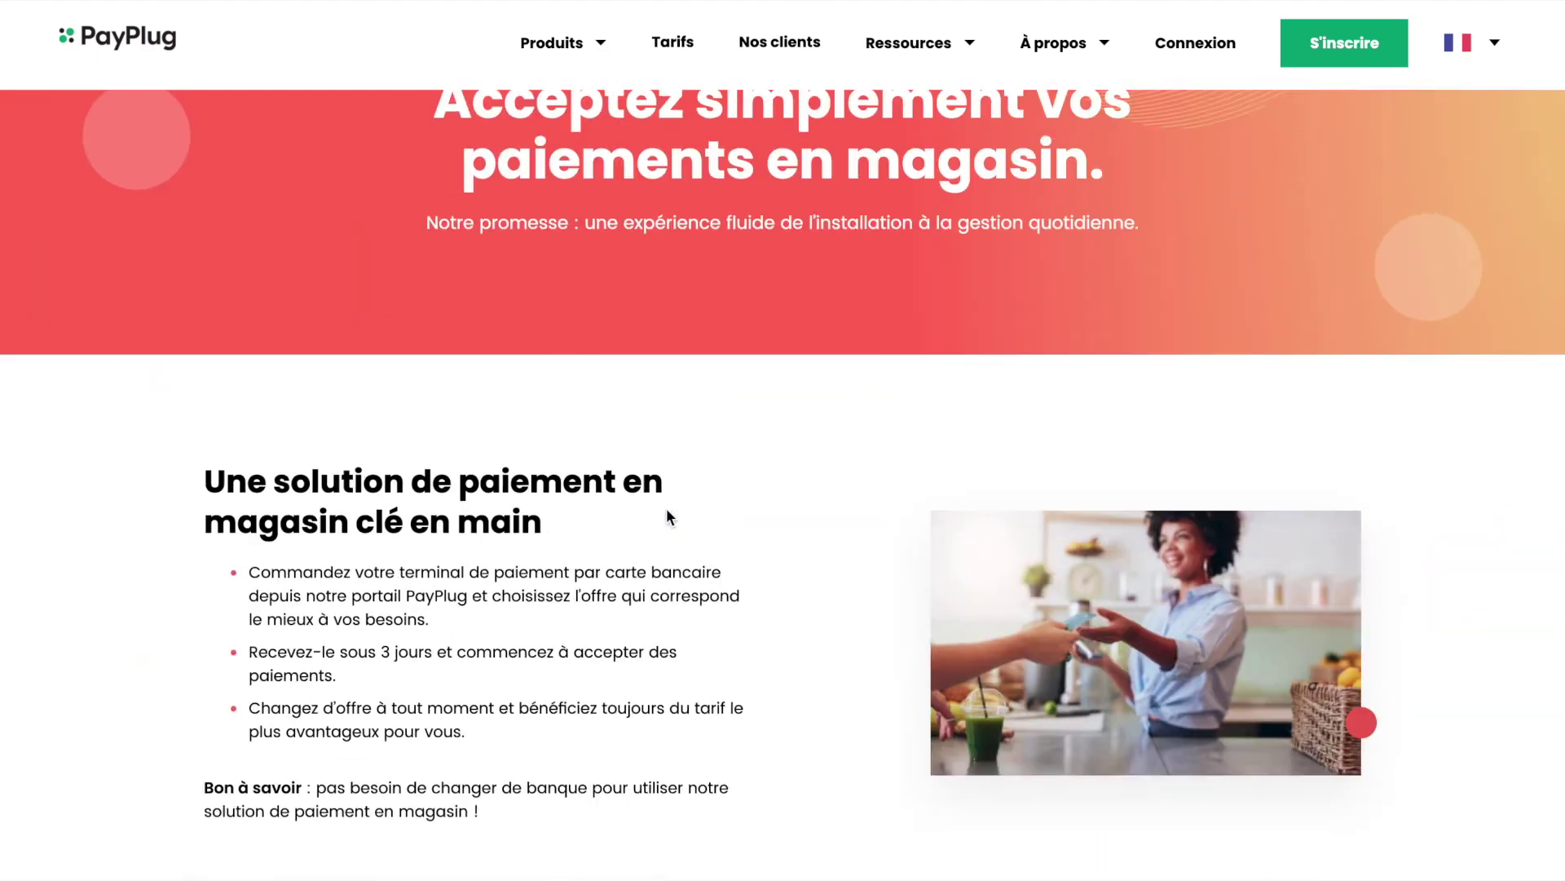
scroll(667, 507, down, 15)
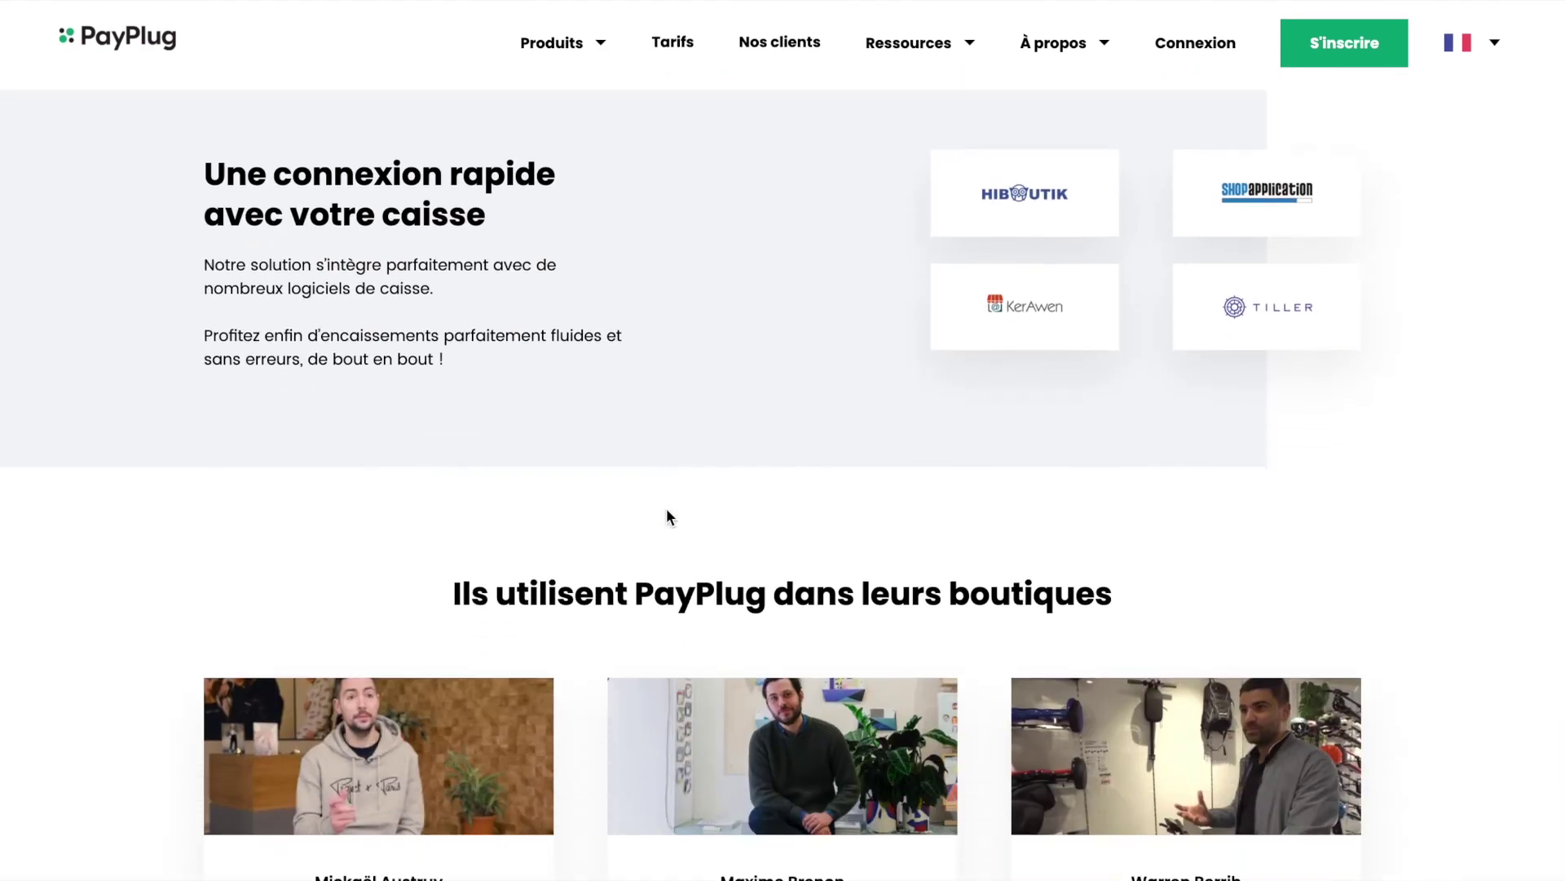
scroll(667, 517, down, 4)
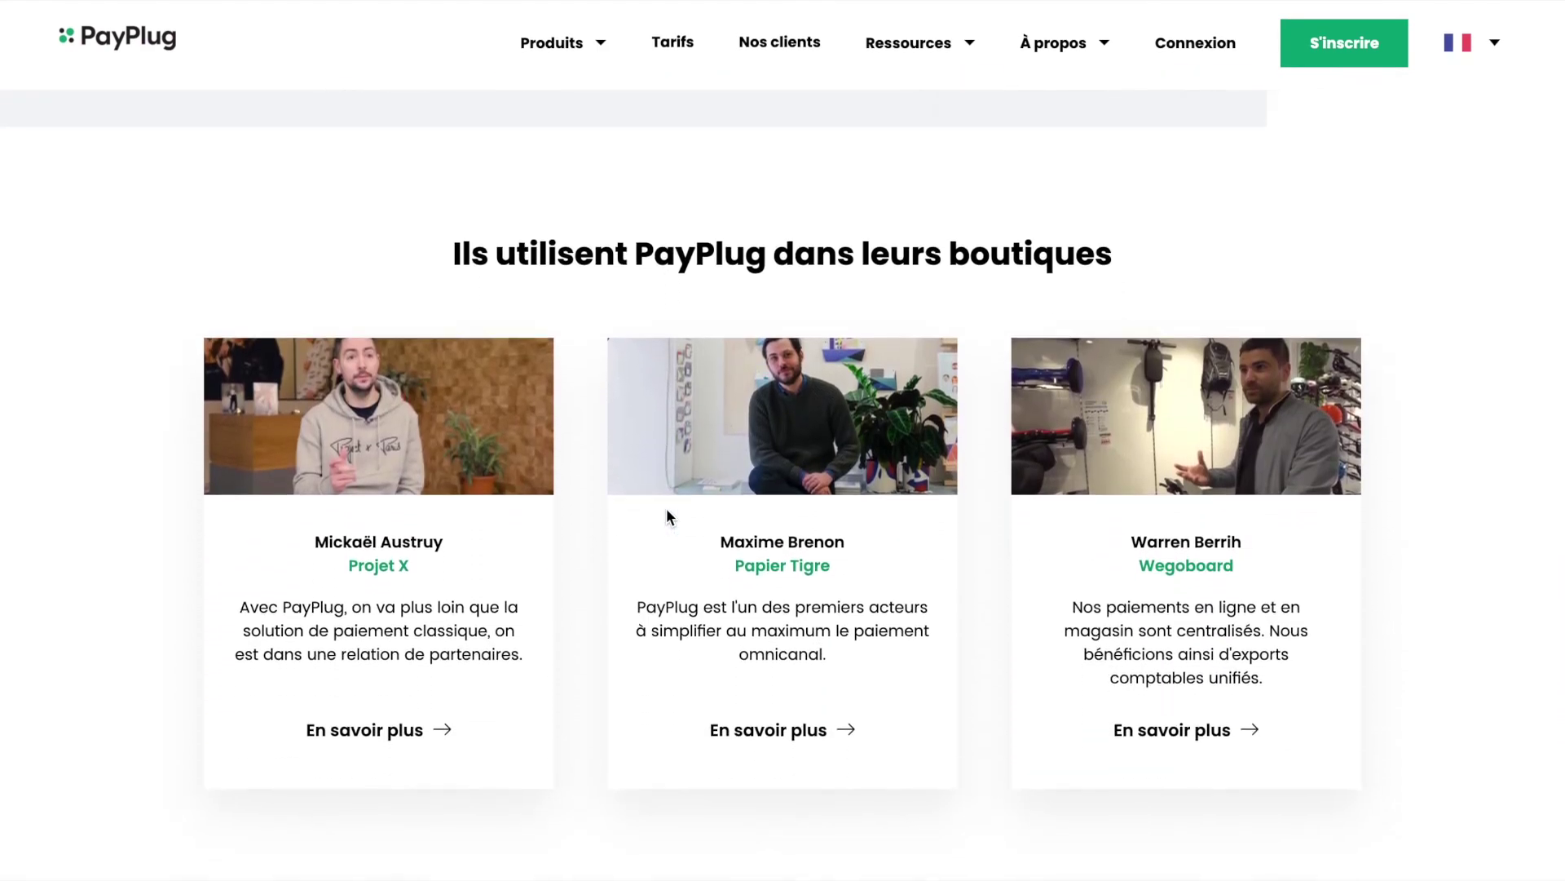
scroll(667, 517, down, 14)
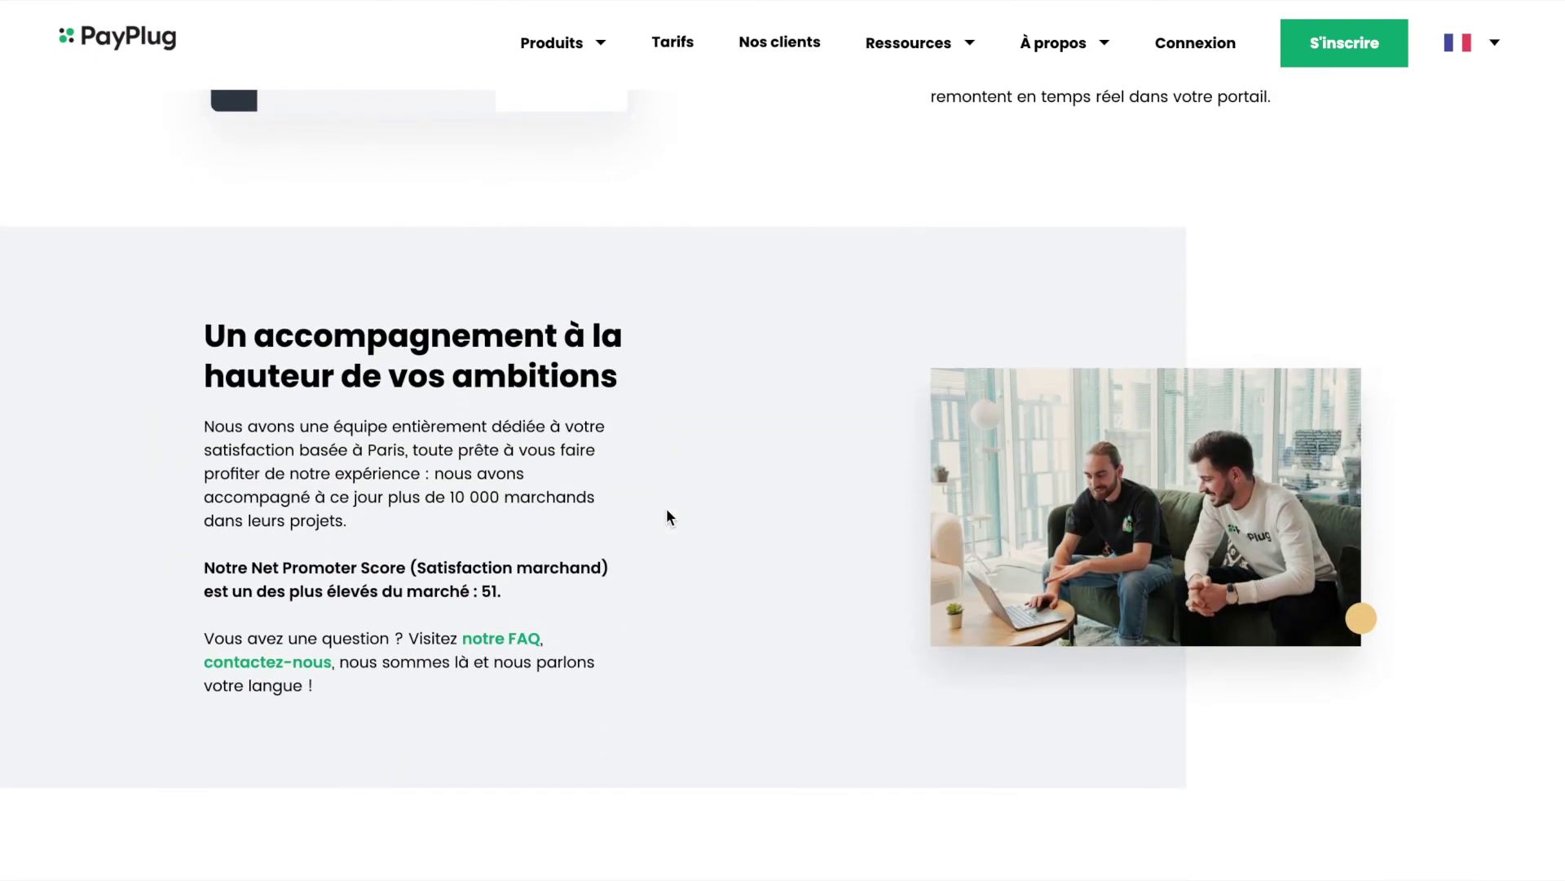
scroll(667, 509, down, 10)
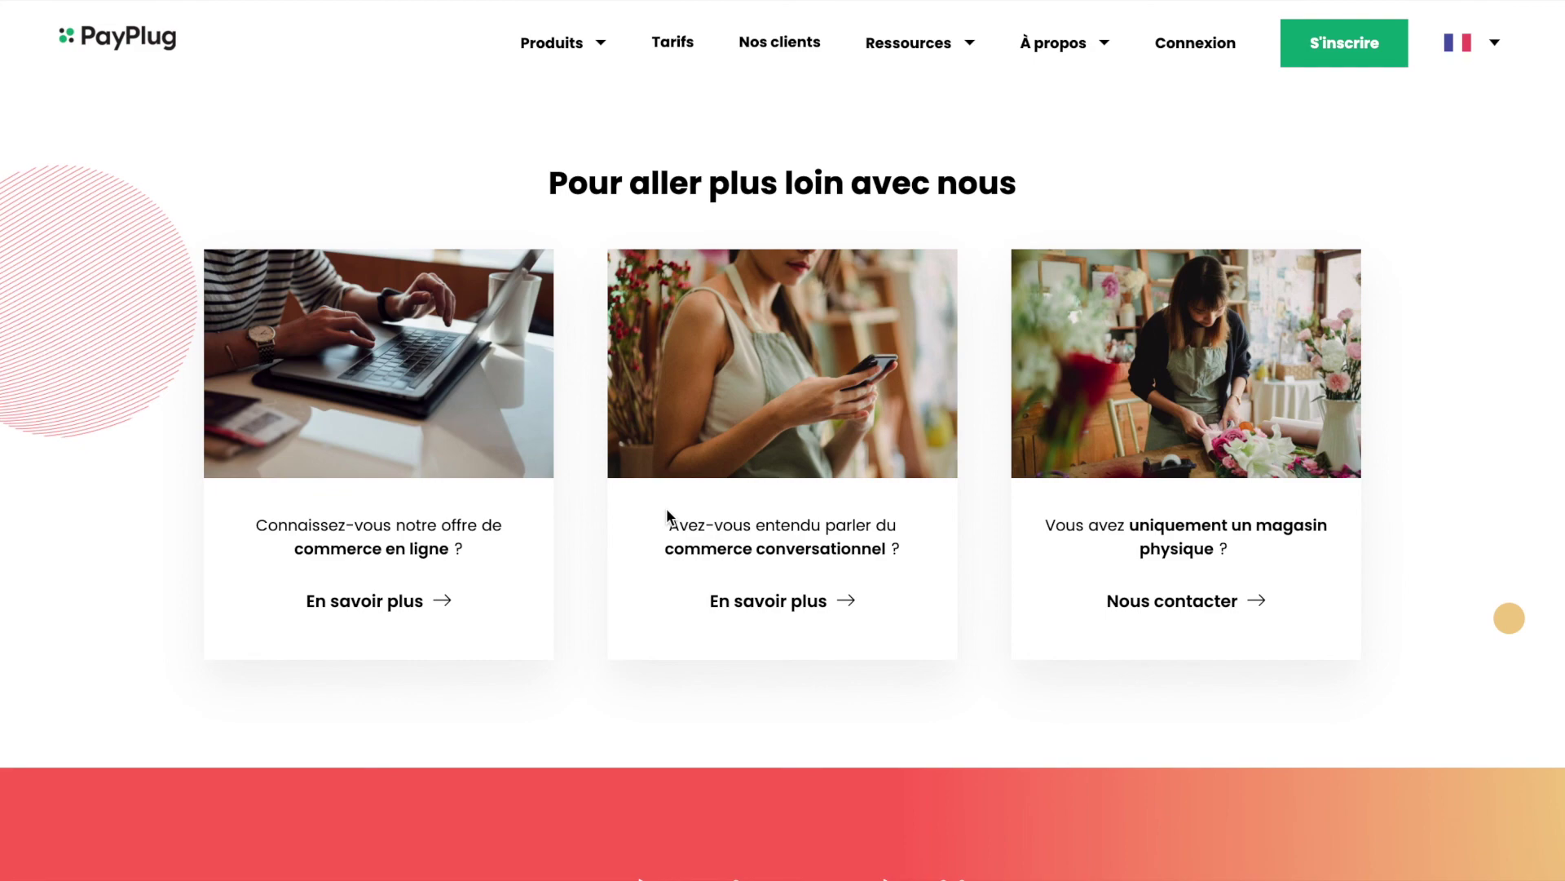
scroll(667, 507, up, 20)
scroll(667, 509, down, 1)
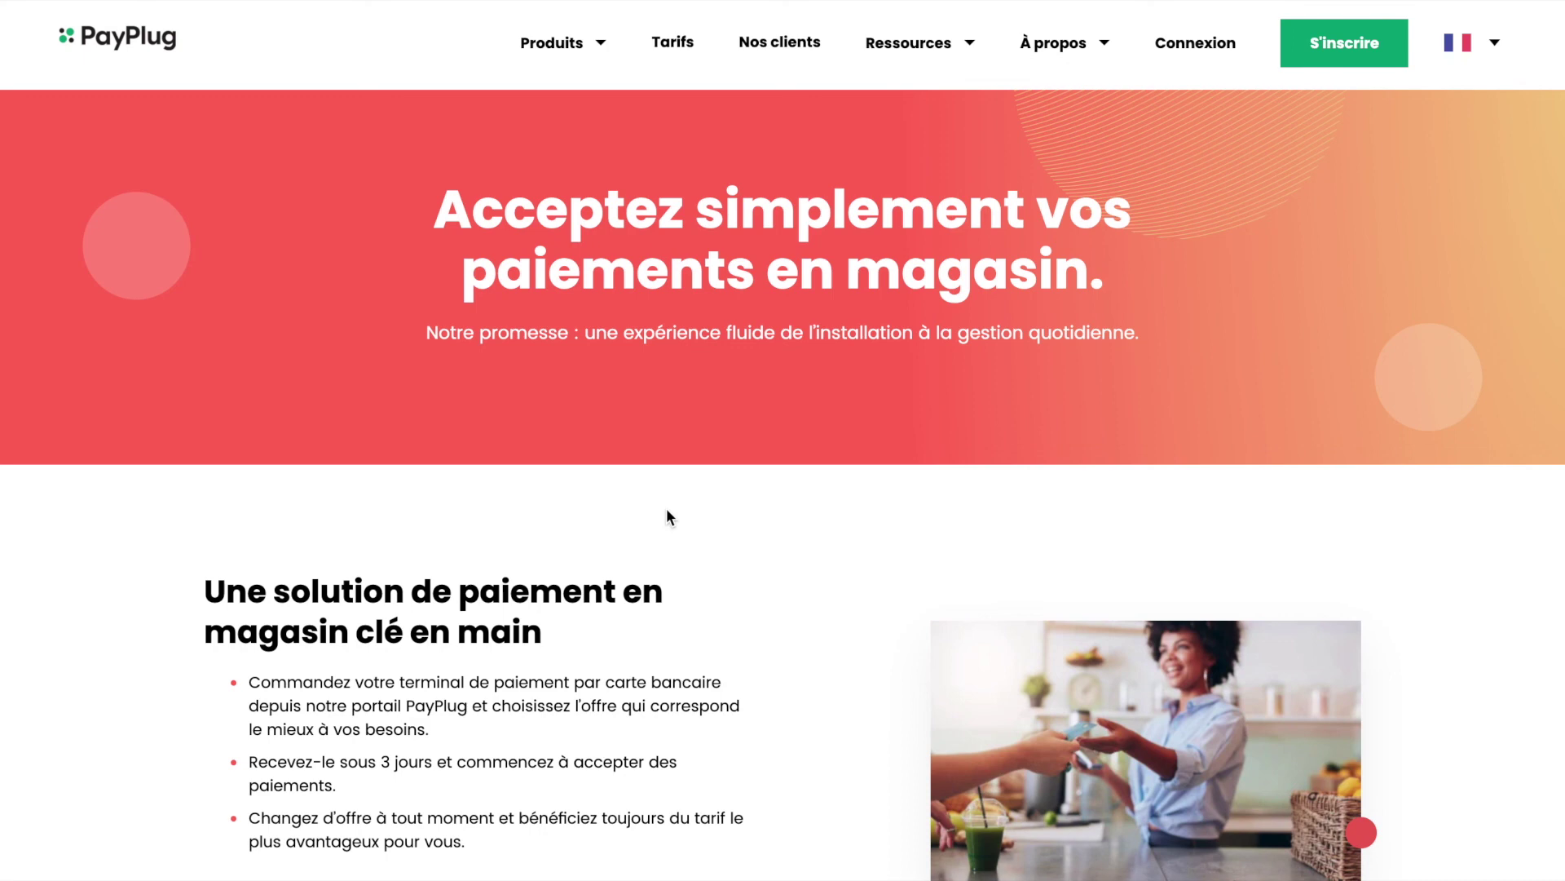
click(124, 36)
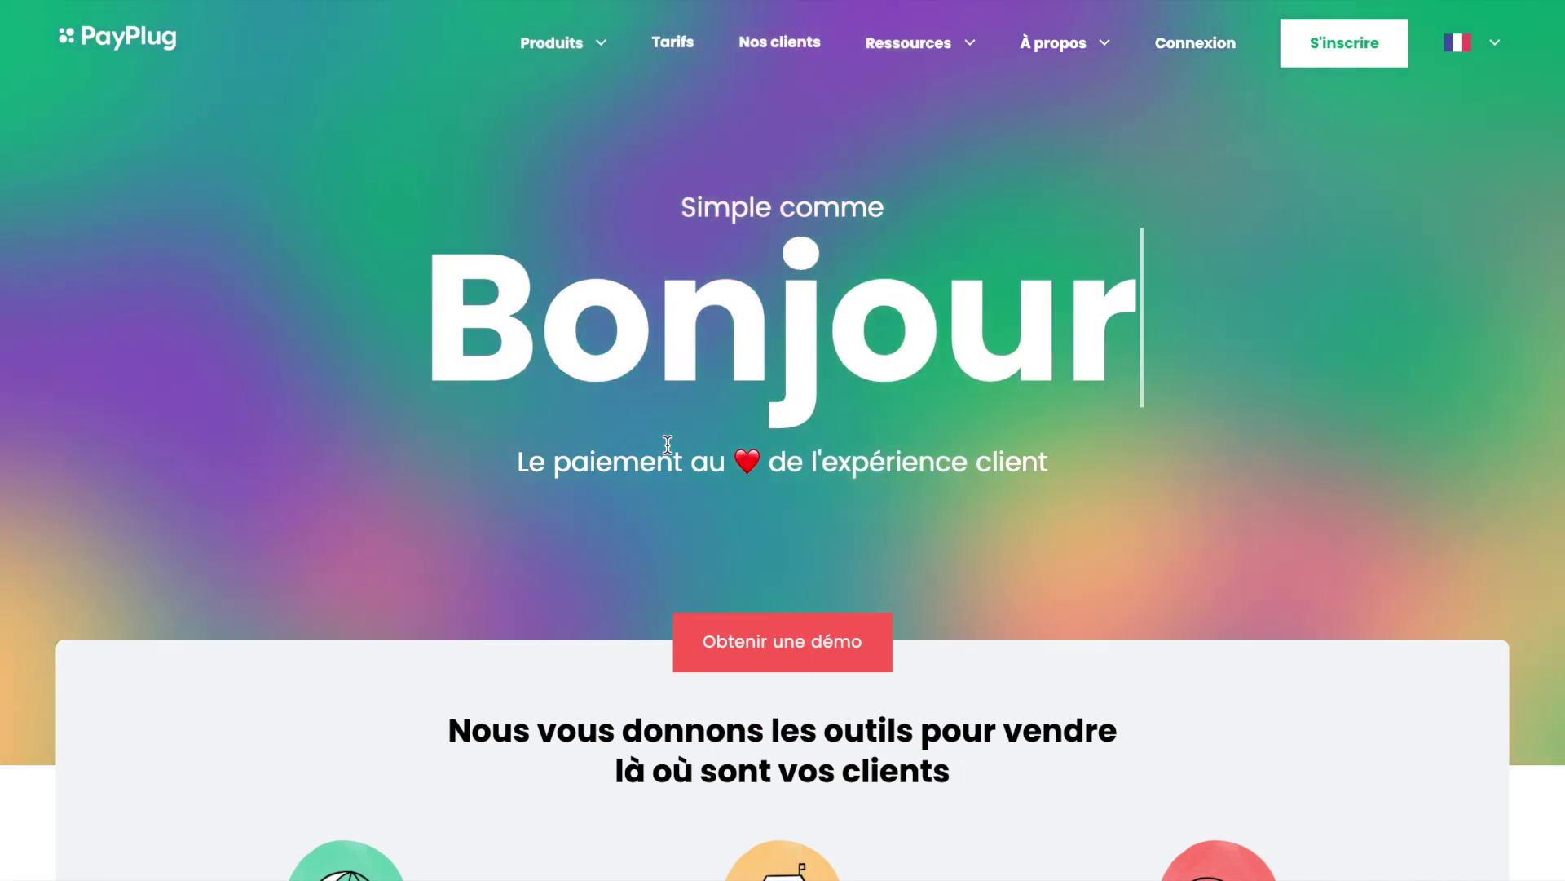
Step: Look over the home page feature cards, then reopen the Produits offerings dropdown
scroll(667, 444, down, 5)
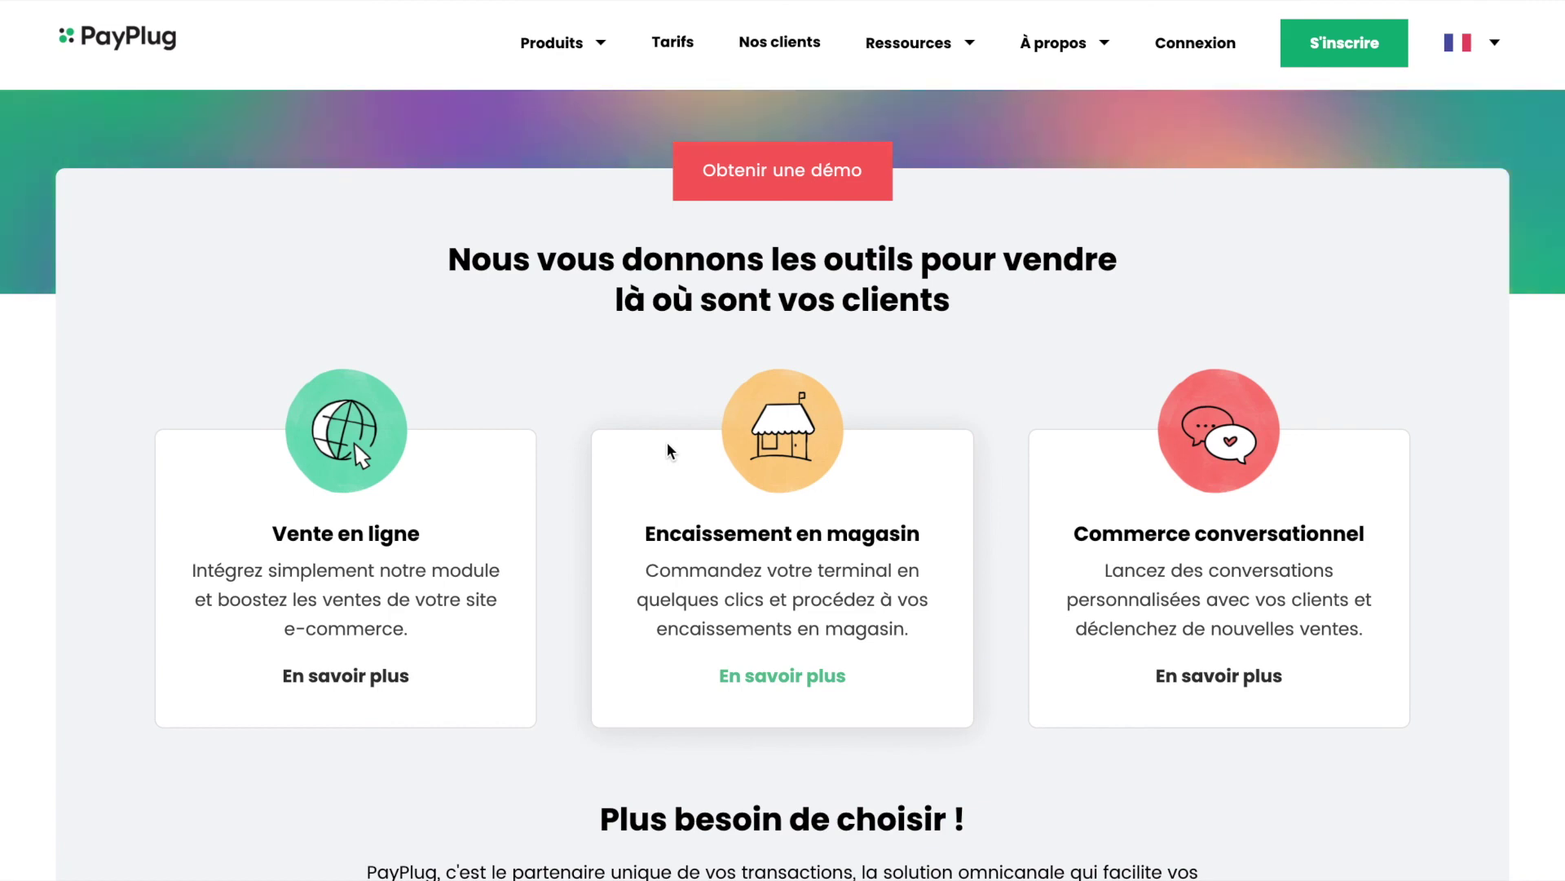
scroll(667, 442, down, 2)
scroll(667, 442, up, 2)
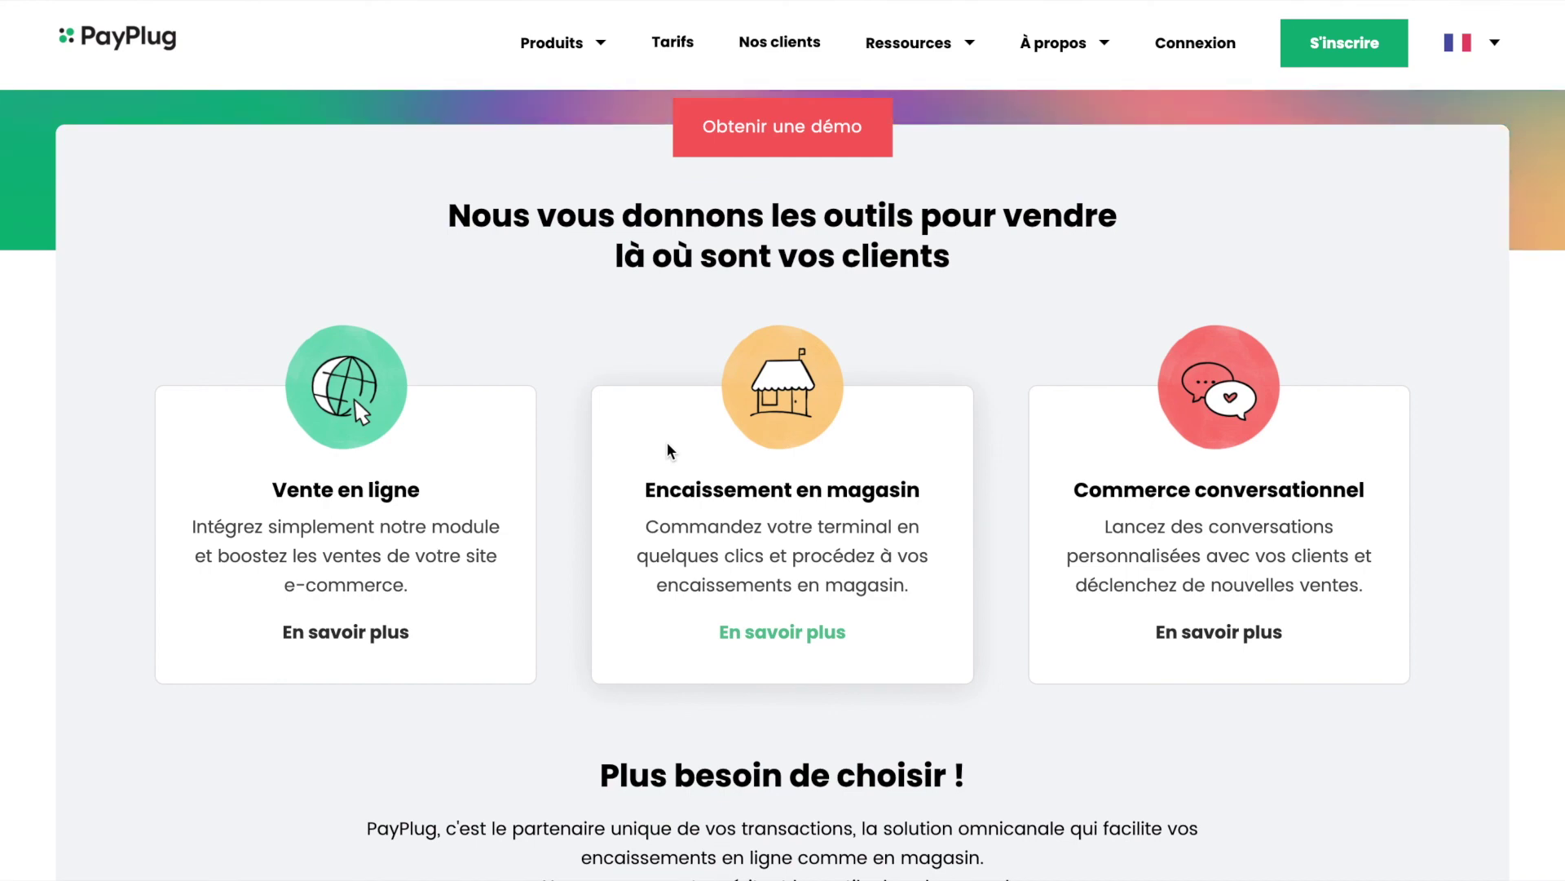
scroll(667, 442, up, 6)
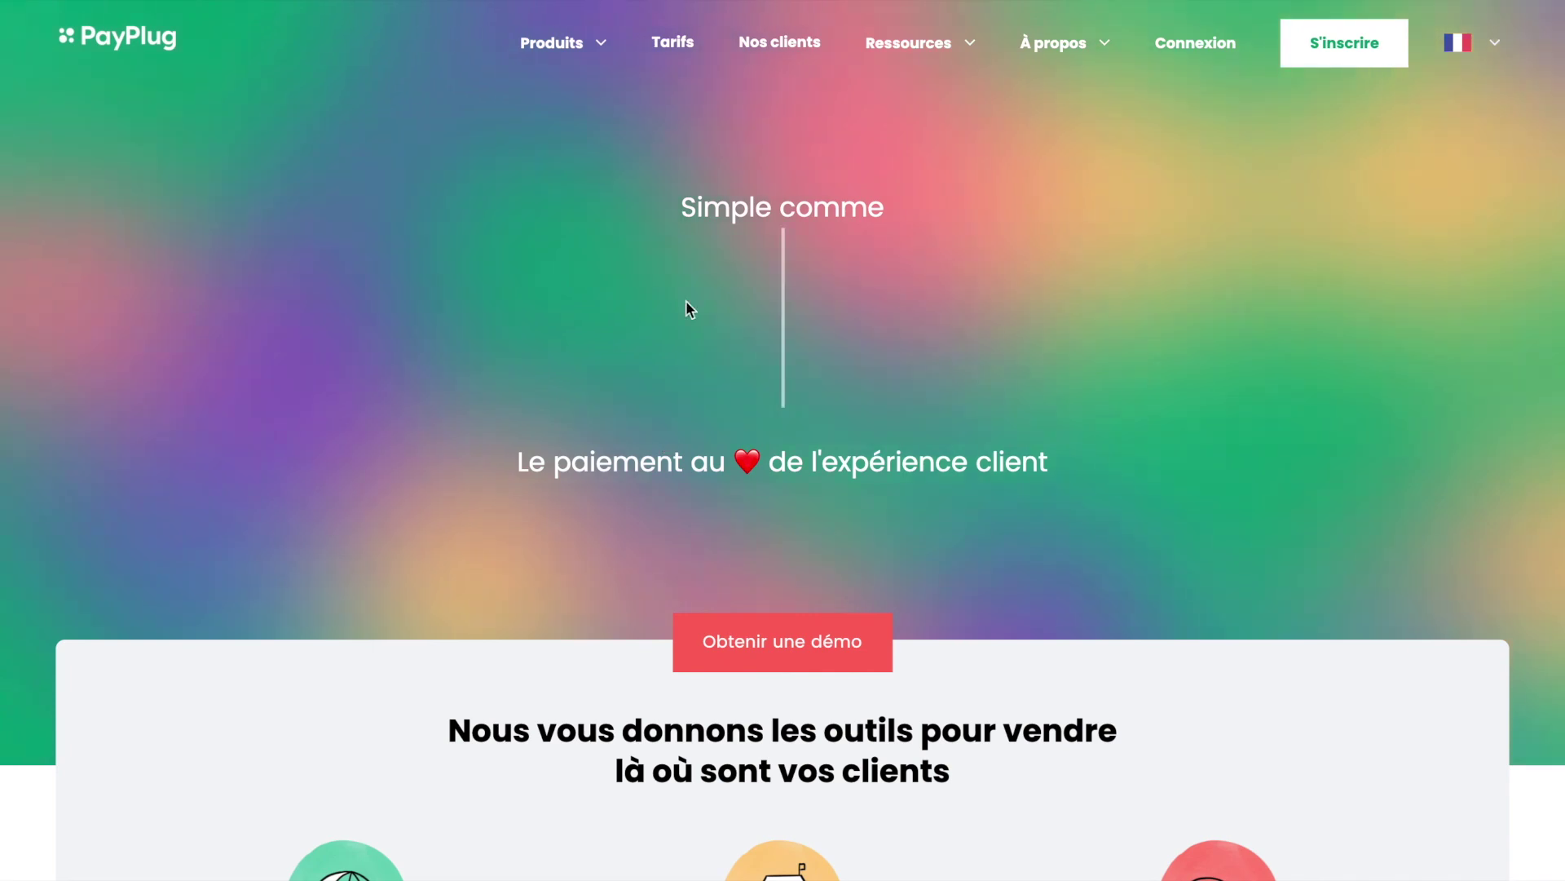
click(583, 48)
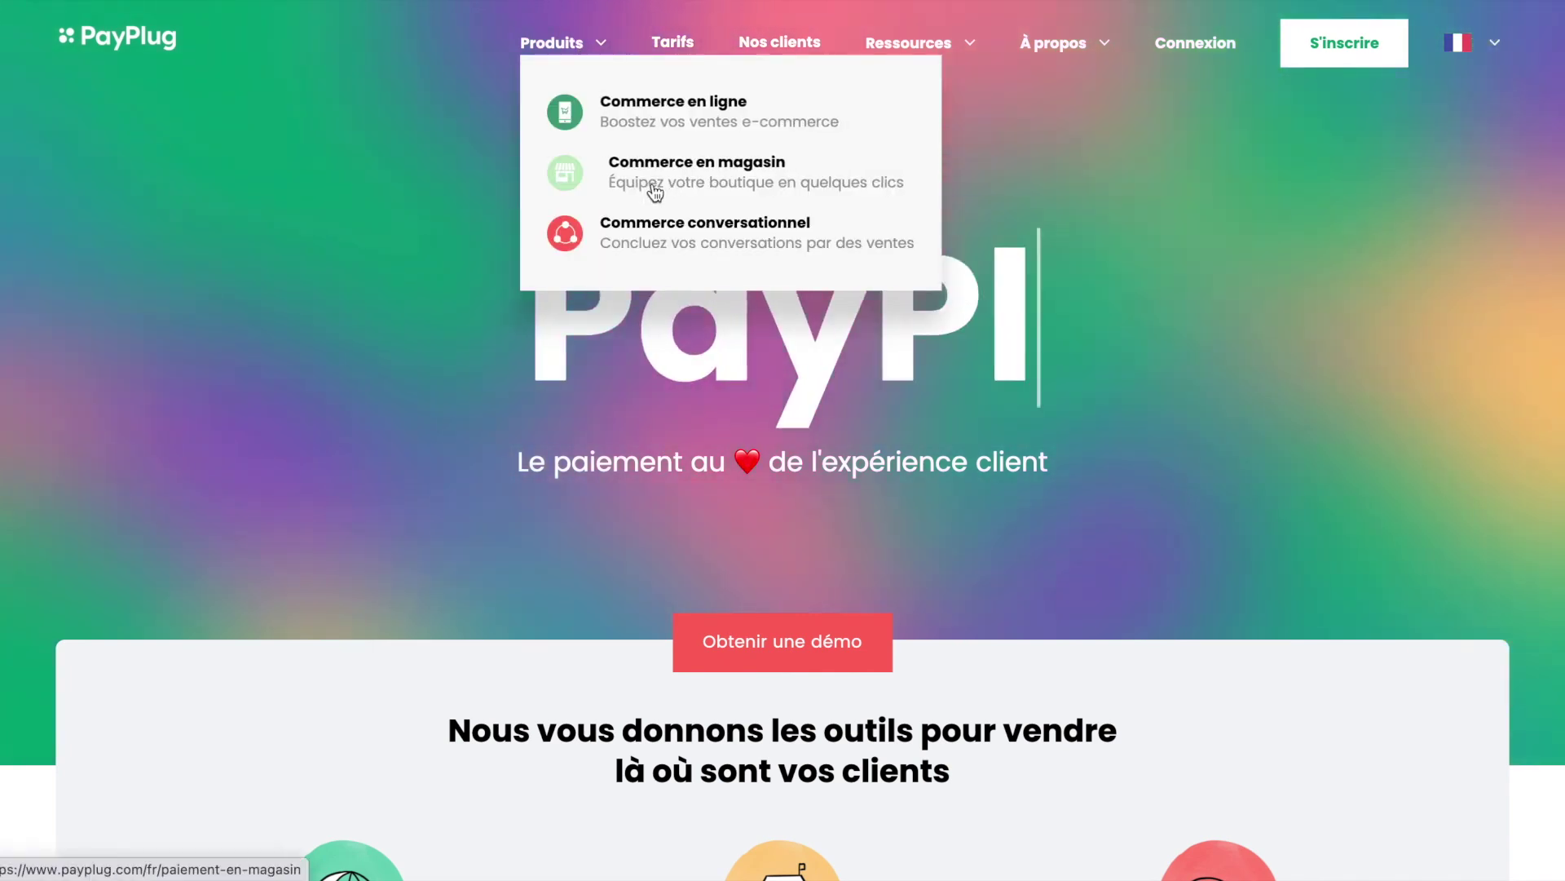